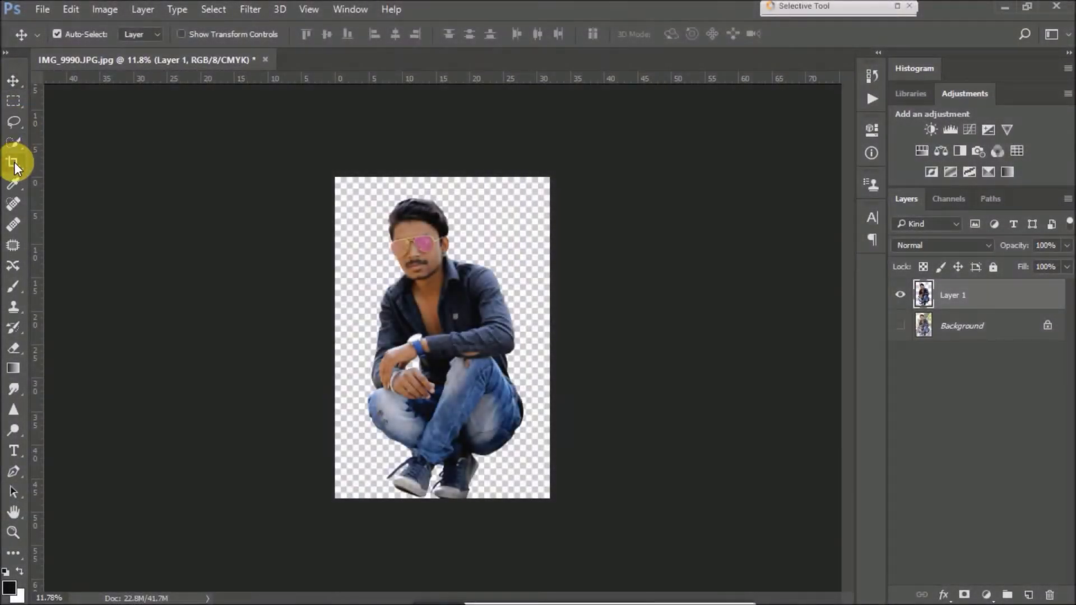
Select the Crop tool to begin enlarging the canvas around the cut-out man.
{"action": "left_click", "coordinate": [14, 162]}
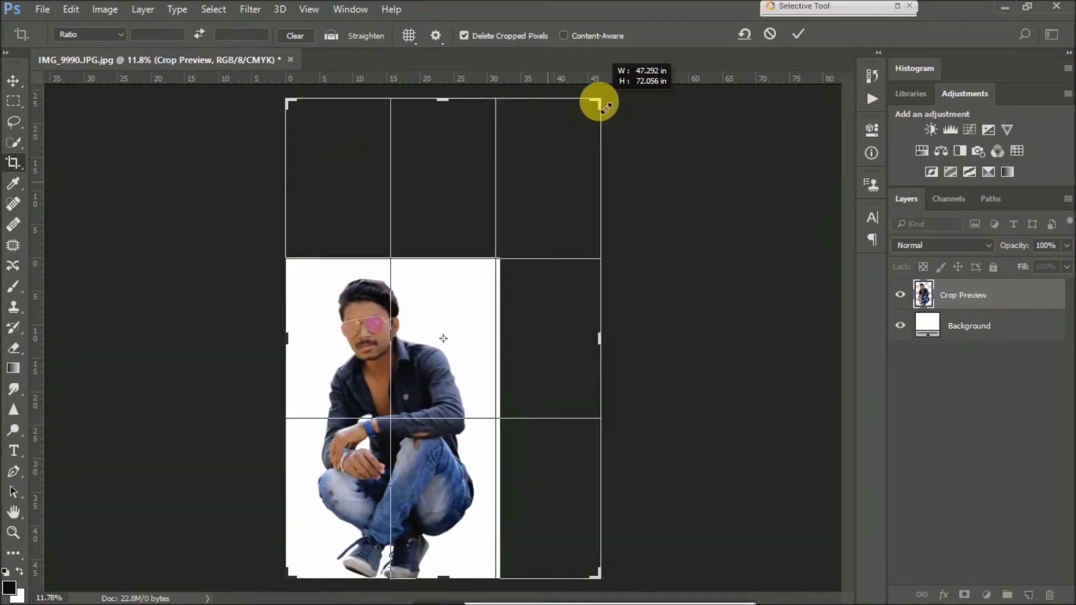
Extend the canvas up and right, then shrink the man to about 19.7 × 38 in.
{"action": "left_click_drag", "start_coordinate": [562, 179], "coordinate": [615, 105]}
{"action": "left_click", "coordinate": [799, 33]}
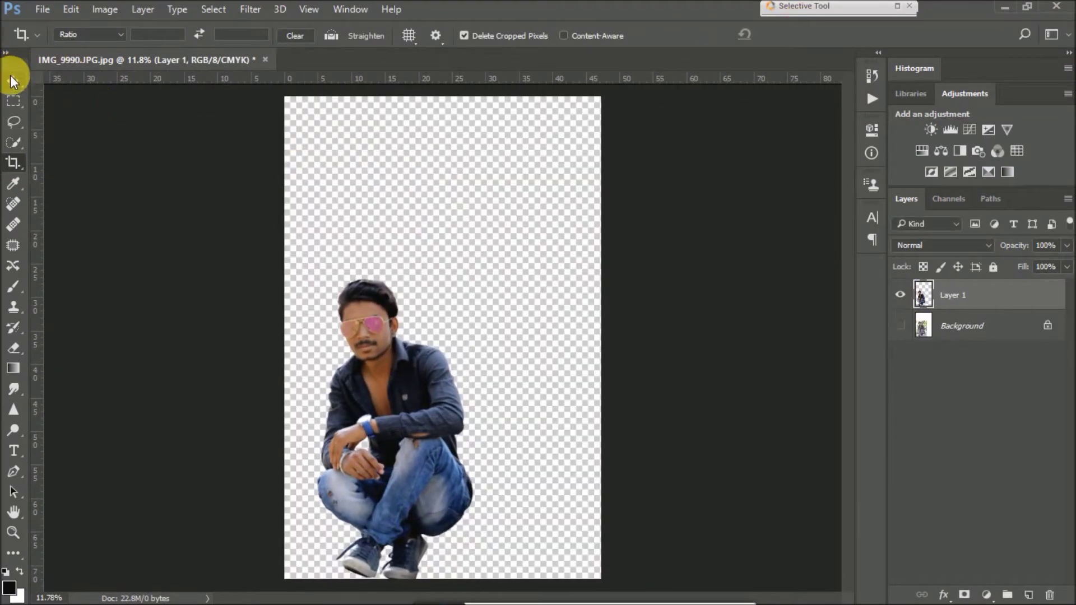
{"action": "left_click", "coordinate": [13, 82]}
{"action": "left_click_drag", "start_coordinate": [362, 328], "coordinate": [428, 338]}
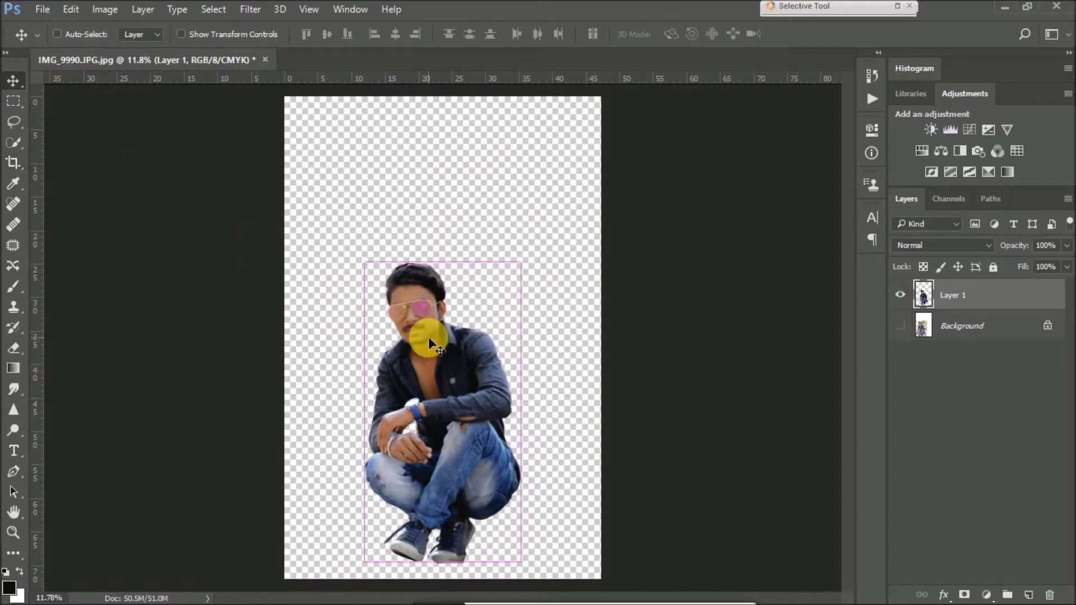
{"action": "key", "text": "ctrl+t"}
{"action": "left_click_drag", "start_coordinate": [365, 262], "coordinate": [390, 312]}
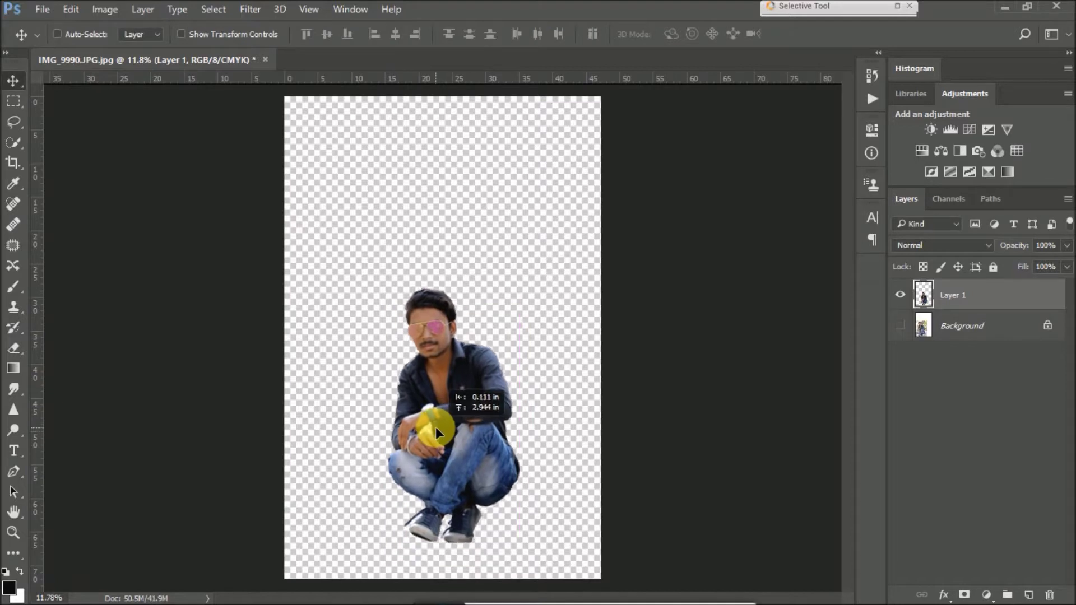
Place the railway photo beneath the man and scale it to cover the whole canvas.
{"action": "left_click_drag", "start_coordinate": [980, 296], "coordinate": [981, 335]}
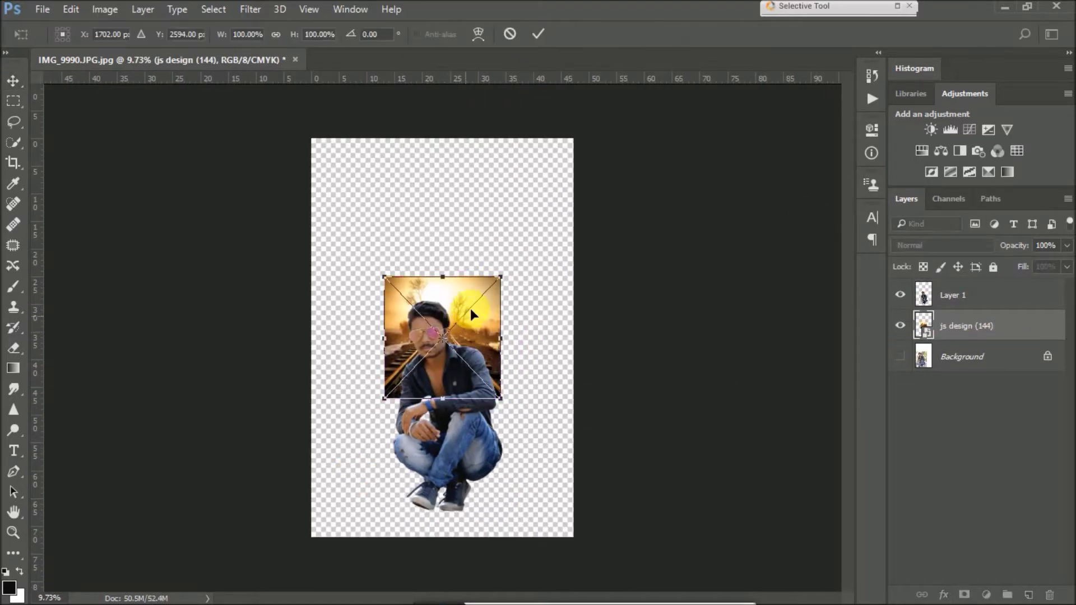
{"action": "left_click_drag", "start_coordinate": [500, 277], "coordinate": [684, 89]}
{"action": "mouse_move", "coordinate": [588, 264]}
{"action": "left_mouse_down"}
{"action": "mouse_move", "coordinate": [554, 386]}
{"action": "mouse_move", "coordinate": [487, 445]}
{"action": "left_mouse_up"}
{"action": "left_click_drag", "start_coordinate": [607, 255], "coordinate": [679, 149]}
{"action": "left_click_drag", "start_coordinate": [533, 341], "coordinate": [505, 347]}
{"action": "left_click_drag", "start_coordinate": [640, 365], "coordinate": [645, 365]}
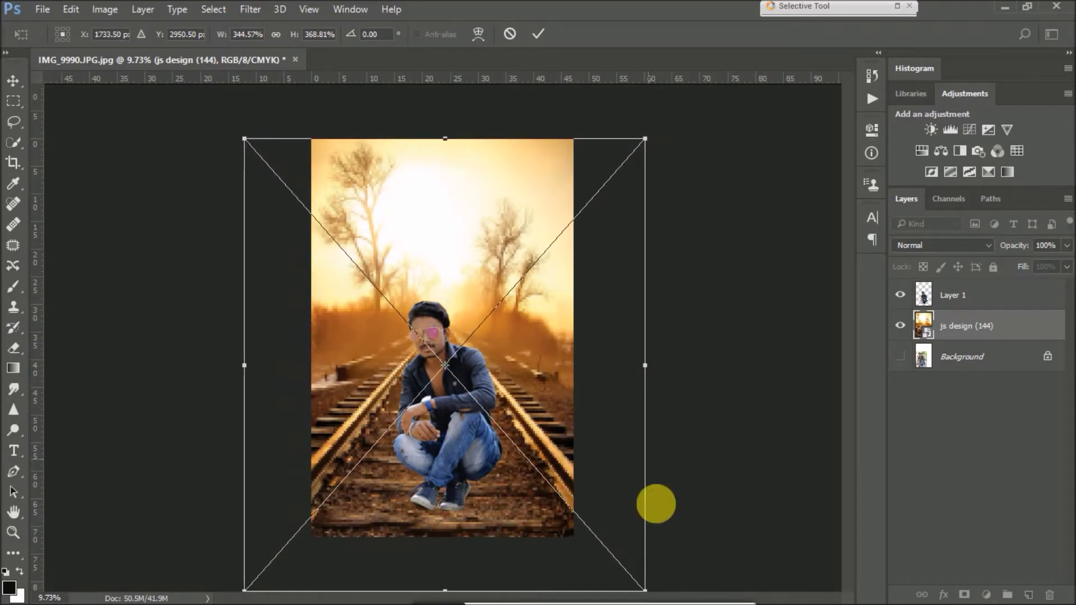
{"action": "left_click_drag", "start_coordinate": [646, 591], "coordinate": [627, 574]}
{"action": "left_click_drag", "start_coordinate": [555, 483], "coordinate": [556, 489]}
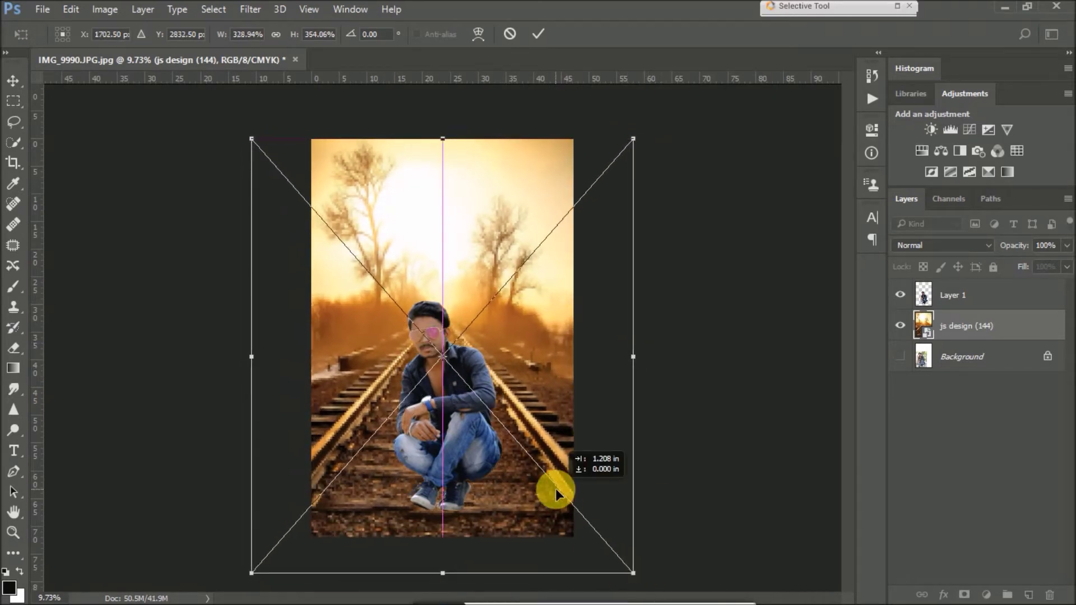
{"action": "left_click", "coordinate": [538, 33]}
Reposition the railway backdrop, then move the man up onto the tracks.
{"action": "left_click_drag", "start_coordinate": [503, 458], "coordinate": [448, 434]}
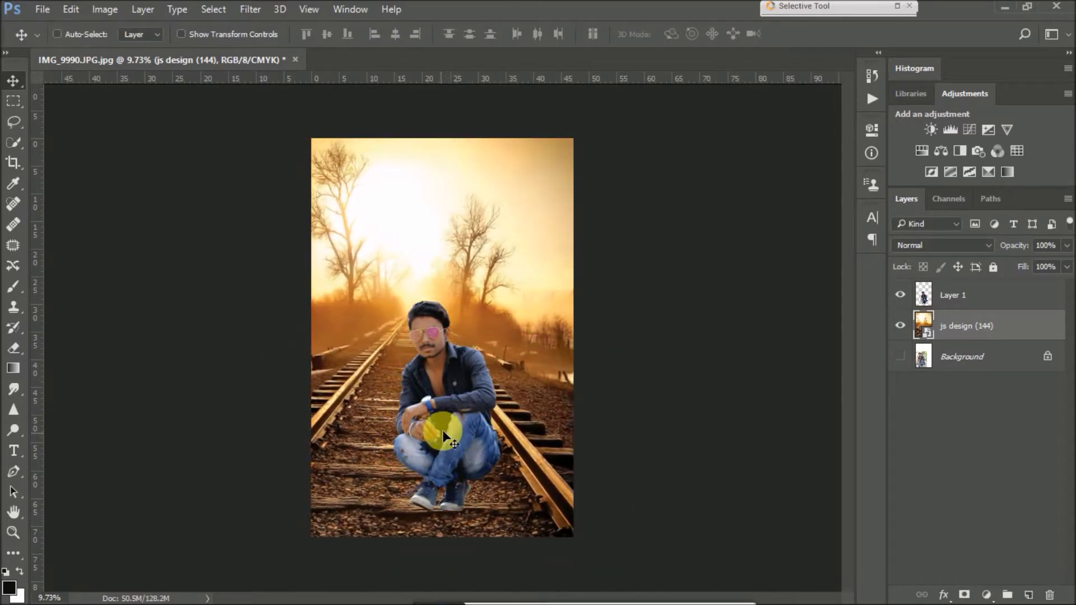
{"action": "left_click", "coordinate": [57, 34]}
{"action": "left_click", "coordinate": [458, 336]}
{"action": "left_click", "coordinate": [1006, 291]}
{"action": "mouse_move", "coordinate": [456, 421]}
{"action": "left_mouse_down"}
{"action": "mouse_move", "coordinate": [464, 414]}
{"action": "mouse_move", "coordinate": [455, 415]}
{"action": "left_mouse_up"}
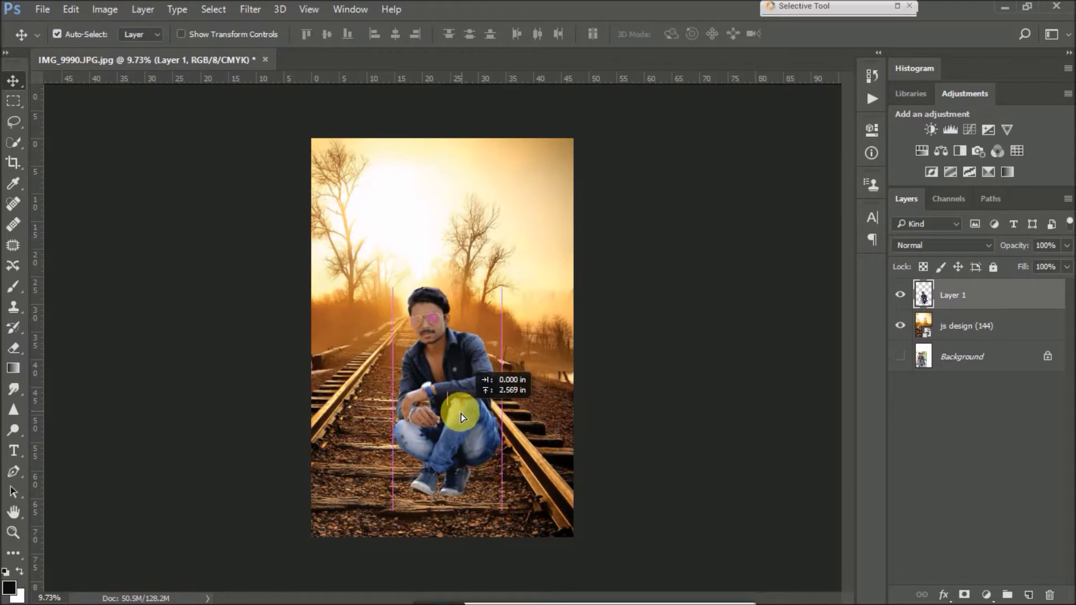
Shift the railway backdrop layer slightly right and down.
{"action": "left_click", "coordinate": [984, 325]}
{"action": "left_click_drag", "start_coordinate": [525, 293], "coordinate": [546, 291]}
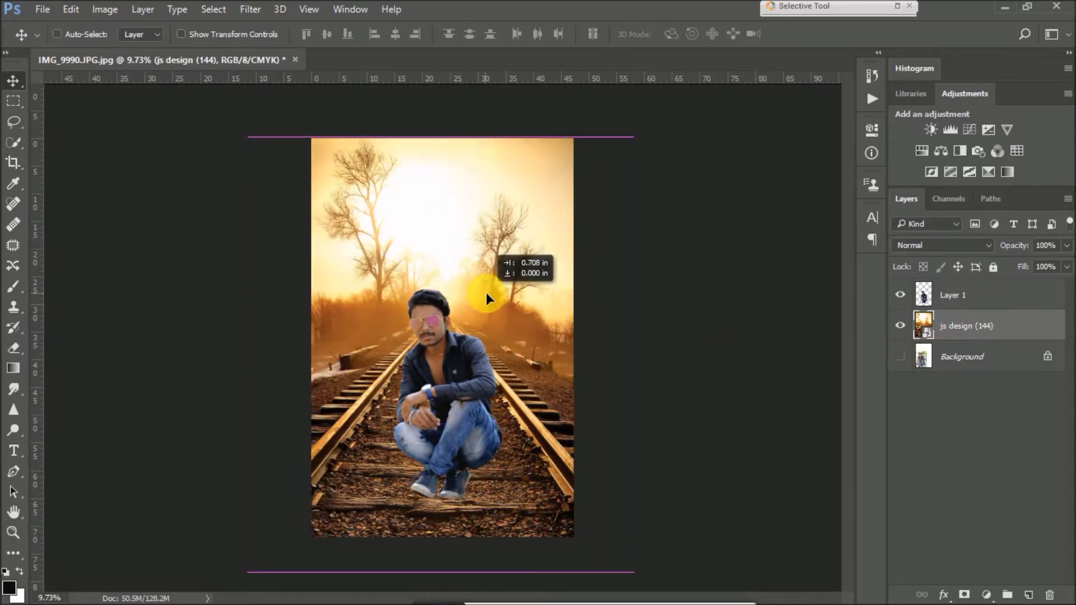
{"action": "mouse_move", "coordinate": [455, 379]}
{"action": "left_mouse_down"}
{"action": "mouse_move", "coordinate": [442, 414]}
{"action": "mouse_move", "coordinate": [433, 406]}
{"action": "left_mouse_up"}
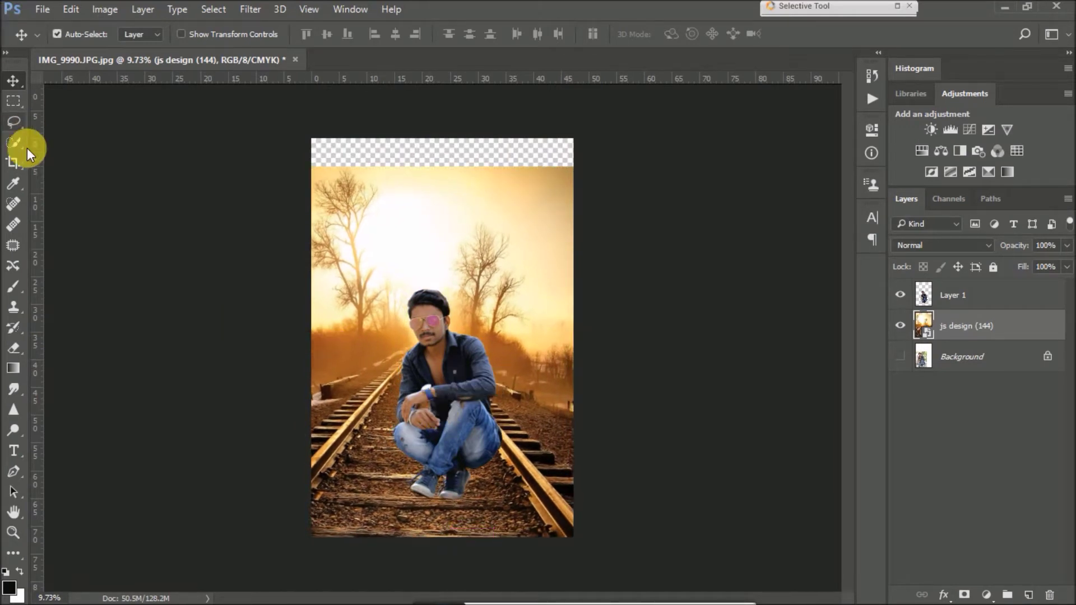
Crop the canvas to trim its left edge.
{"action": "left_click", "coordinate": [12, 164]}
{"action": "left_click_drag", "start_coordinate": [316, 337], "coordinate": [317, 341]}
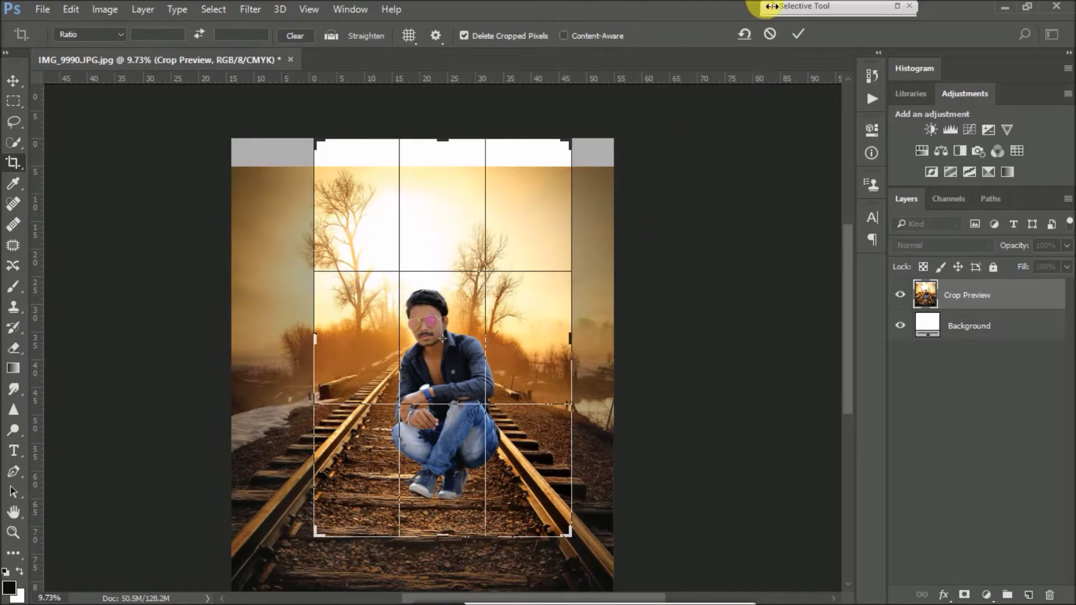
{"action": "left_click", "coordinate": [798, 34]}
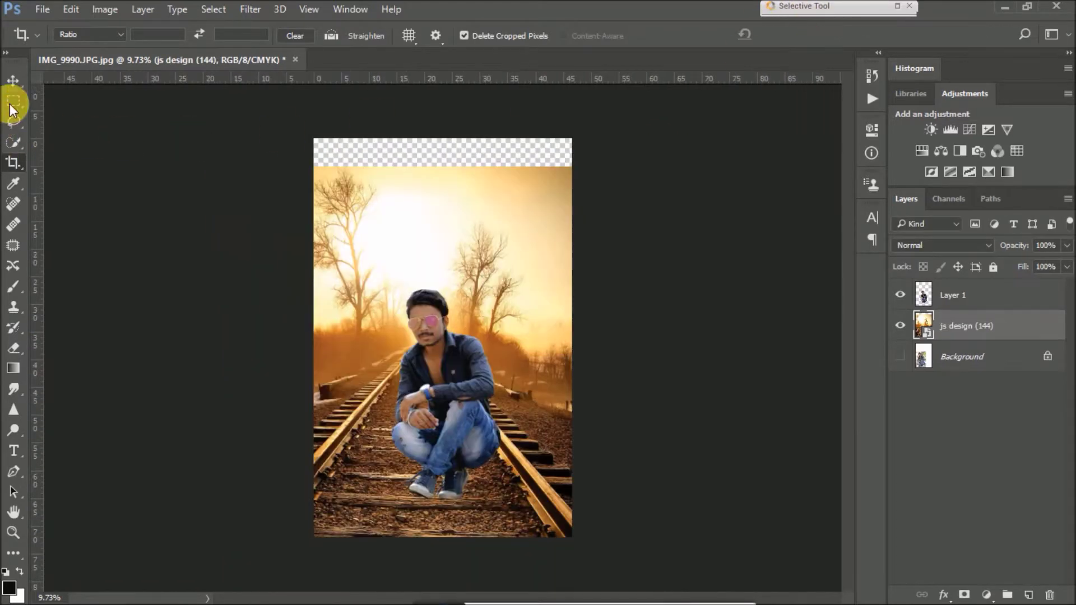
Marquee-select the upper sky down to the man's head, trying and then cancelling a crop.
{"action": "left_click", "coordinate": [13, 103]}
{"action": "mouse_move", "coordinate": [313, 138]}
{"action": "left_mouse_down"}
{"action": "mouse_move", "coordinate": [640, 351]}
{"action": "mouse_move", "coordinate": [641, 341]}
{"action": "left_mouse_up"}
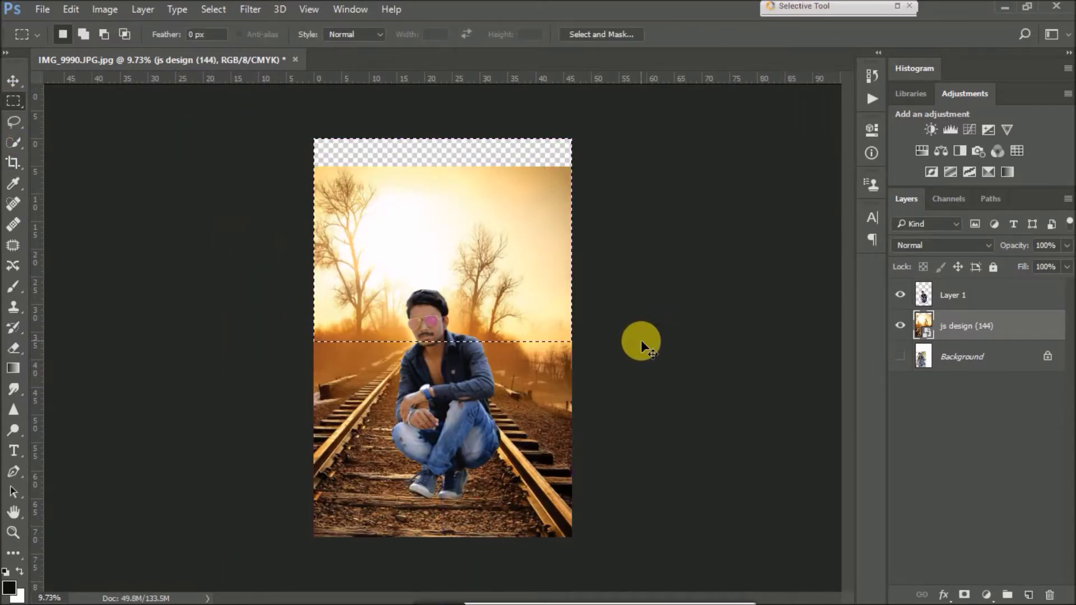
{"action": "key", "text": "ctrl+minus"}
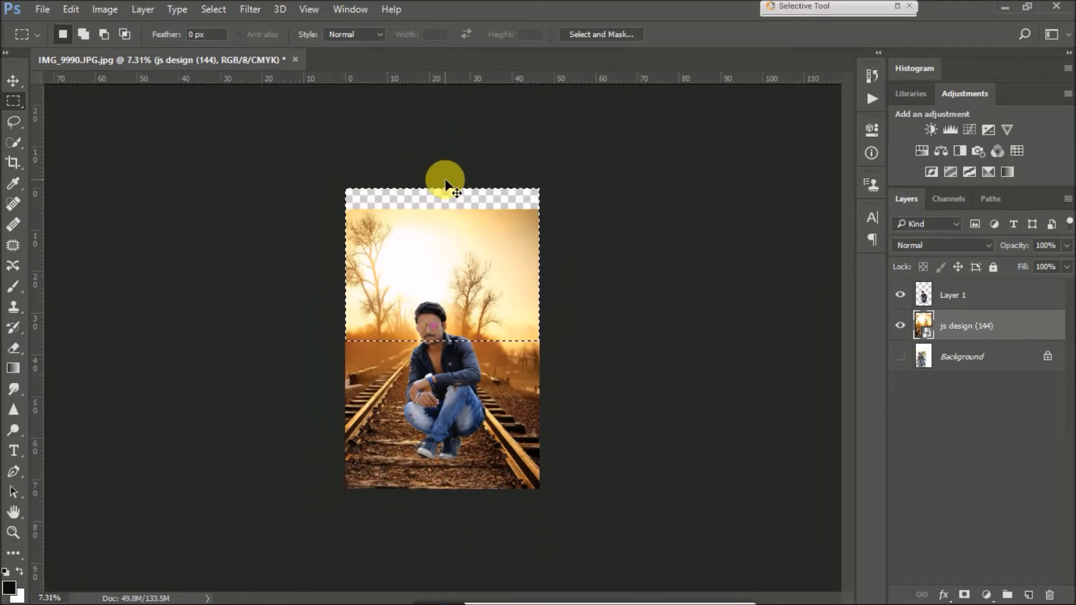
{"action": "left_click_drag", "start_coordinate": [317, 211], "coordinate": [575, 343]}
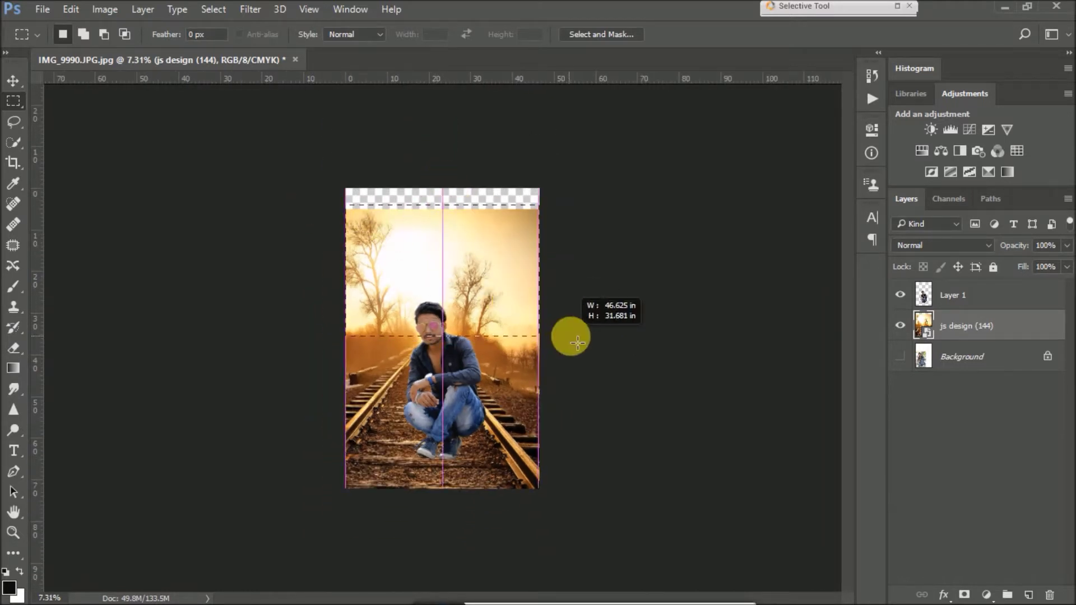
{"action": "left_click", "coordinate": [14, 162]}
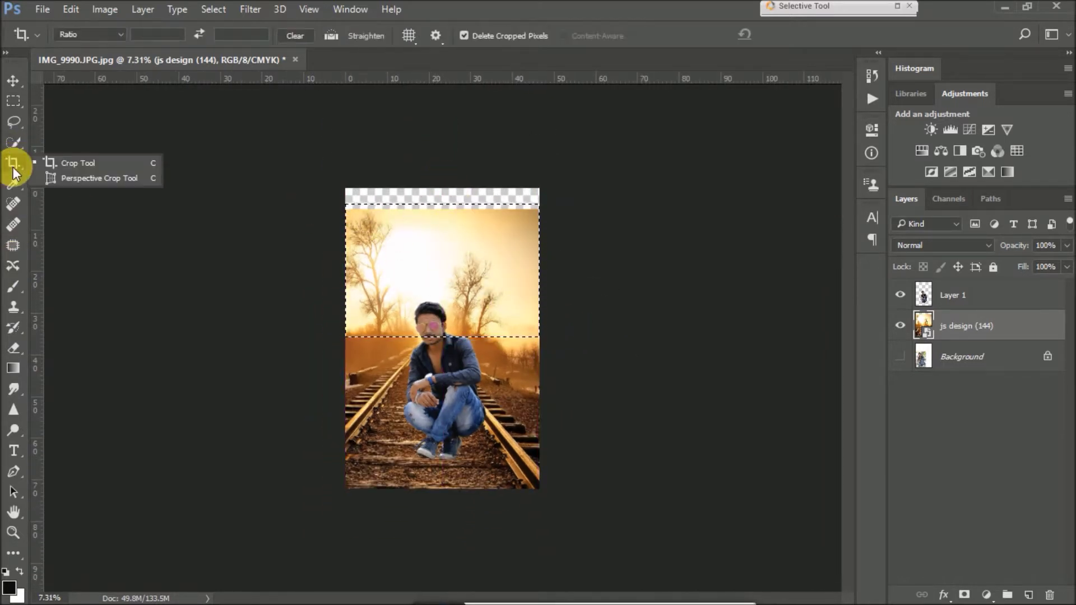
{"action": "left_click_drag", "start_coordinate": [448, 211], "coordinate": [439, 190]}
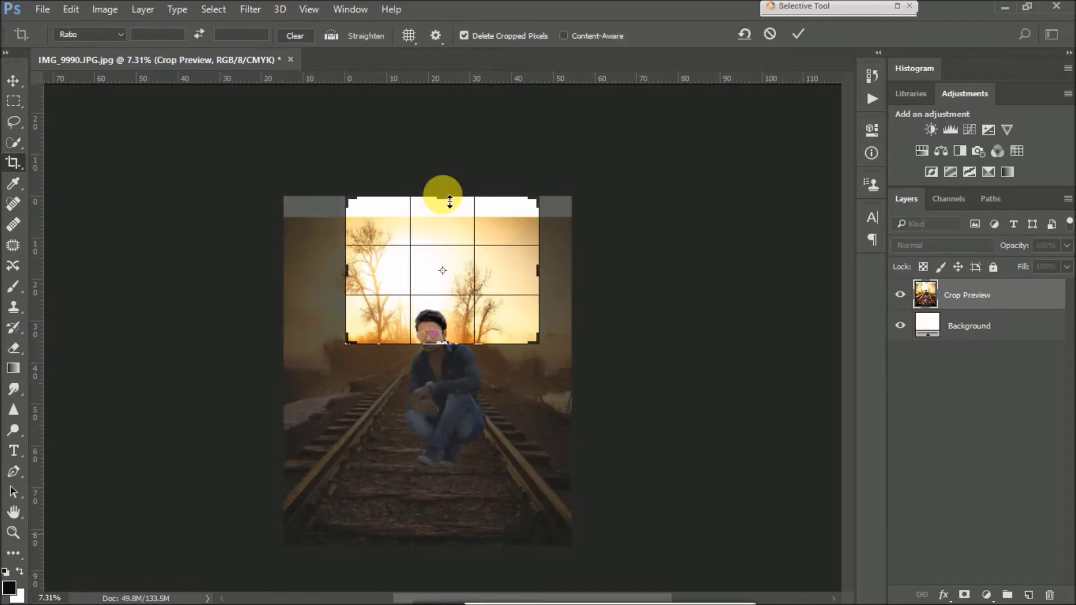
{"action": "left_click", "coordinate": [776, 34]}
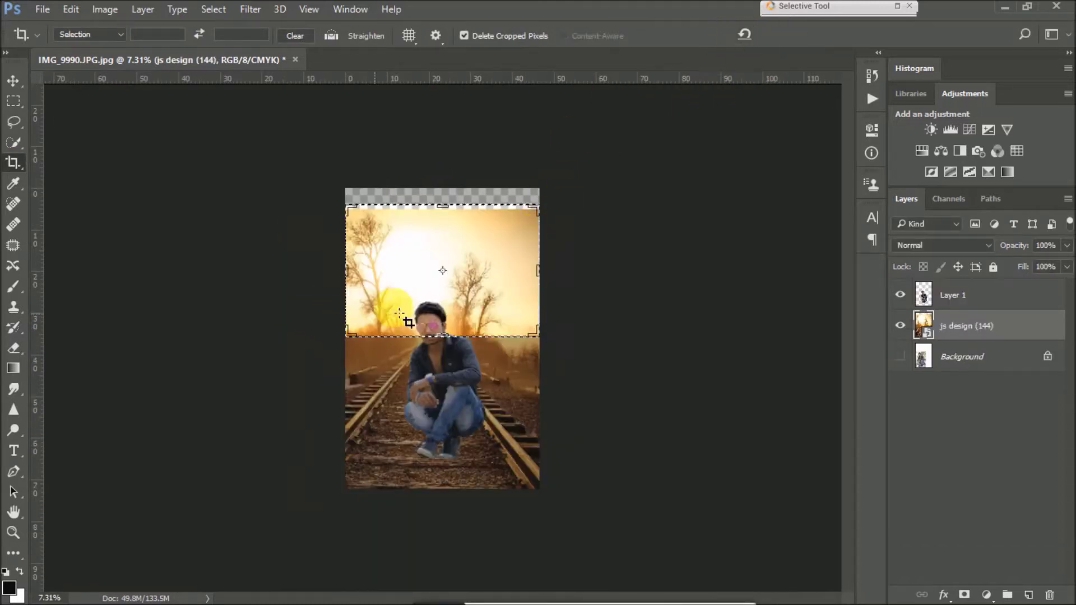
Rasterize the backdrop and stretch the selected sky up to fill the top strip.
{"action": "left_click", "coordinate": [14, 283]}
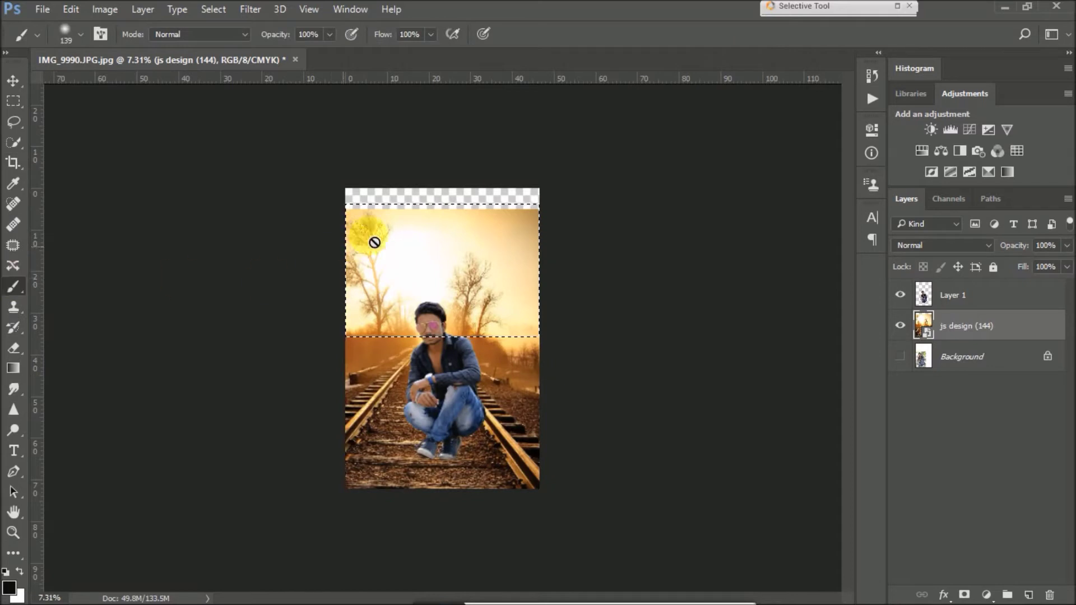
{"action": "left_click", "coordinate": [437, 303]}
{"action": "key", "text": "Return"}
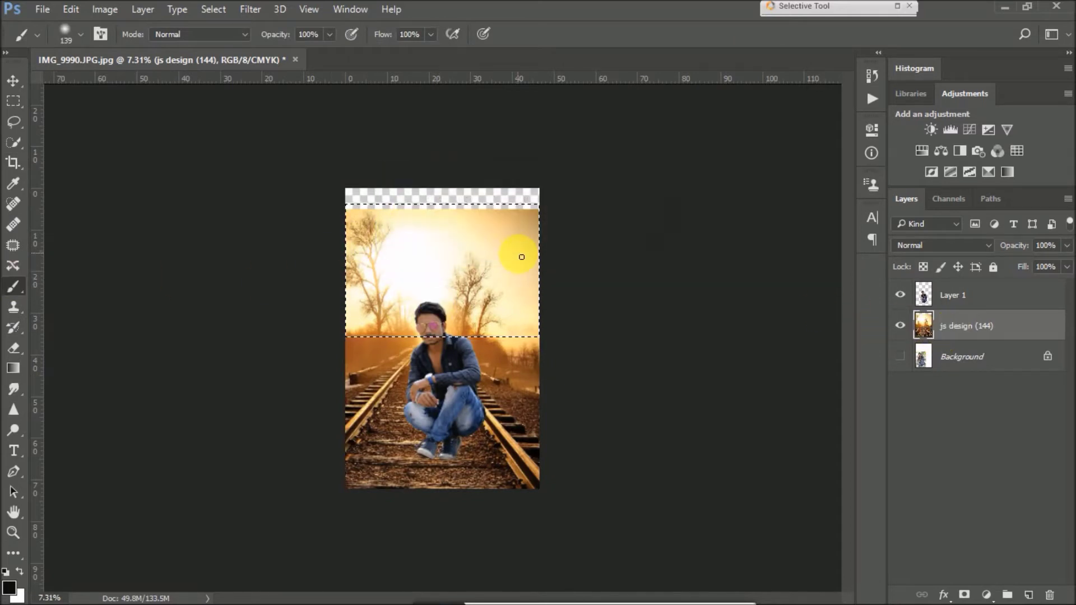
{"action": "key", "text": "ctrl+t"}
{"action": "mouse_move", "coordinate": [442, 205]}
{"action": "left_mouse_down"}
{"action": "mouse_move", "coordinate": [443, 181]}
{"action": "mouse_move", "coordinate": [451, 187]}
{"action": "left_mouse_up"}
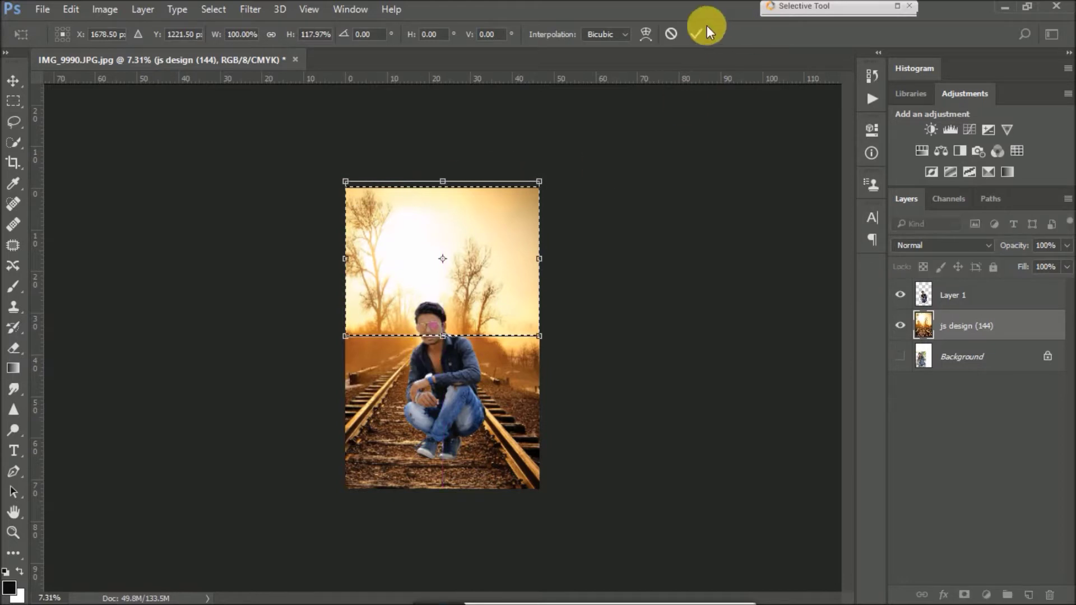
{"action": "key", "text": "Return"}
Deselect the stretched sky area.
{"action": "right_click", "coordinate": [403, 277]}
{"action": "left_click", "coordinate": [14, 101]}
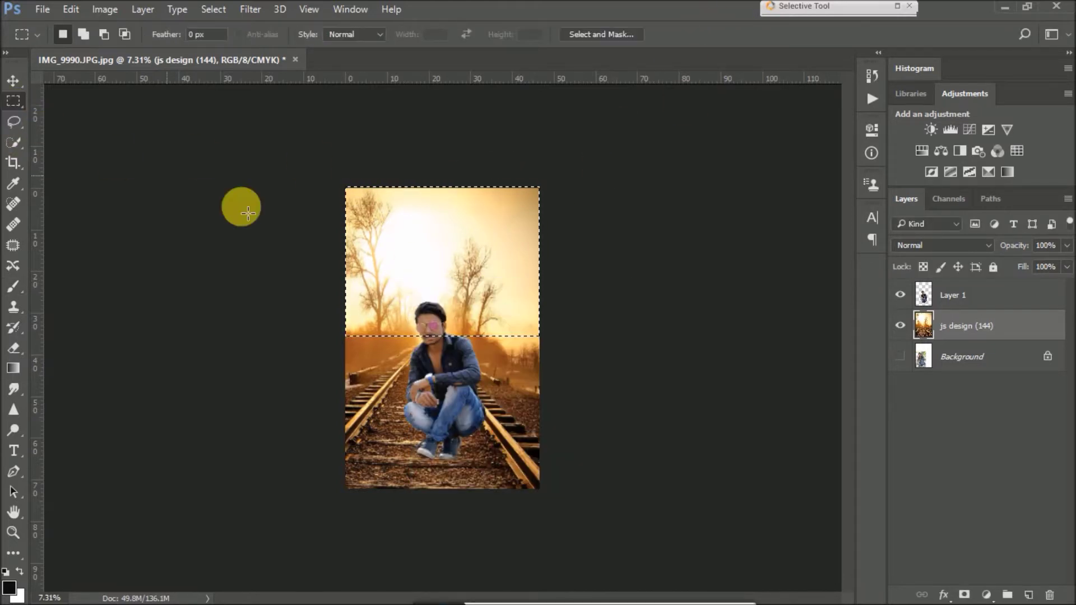
{"action": "right_click", "coordinate": [344, 235]}
{"action": "left_click", "coordinate": [379, 245]}
{"action": "right_click", "coordinate": [359, 216]}
{"action": "left_click", "coordinate": [442, 225]}
{"action": "scroll", "coordinate": [476, 347], "scroll_direction": "up", "scroll_amount": 3}
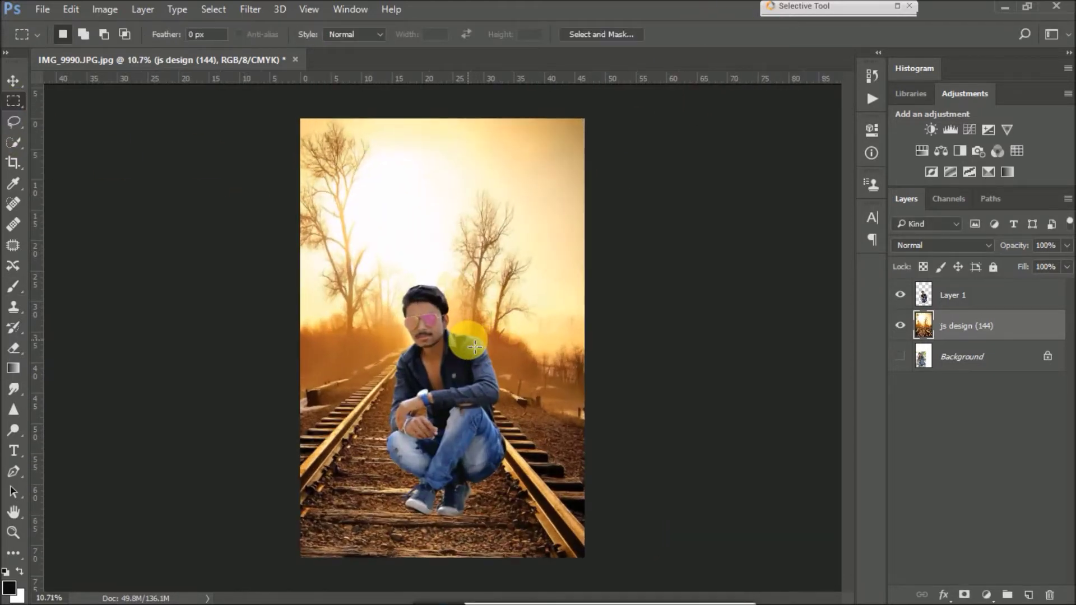
{"action": "scroll", "coordinate": [475, 347], "scroll_direction": "down", "scroll_amount": 1}
Nudge the man right to centre him on the tracks, then reselect the backdrop layer.
{"action": "left_click", "coordinate": [943, 306]}
{"action": "left_click_drag", "start_coordinate": [392, 399], "coordinate": [410, 399]}
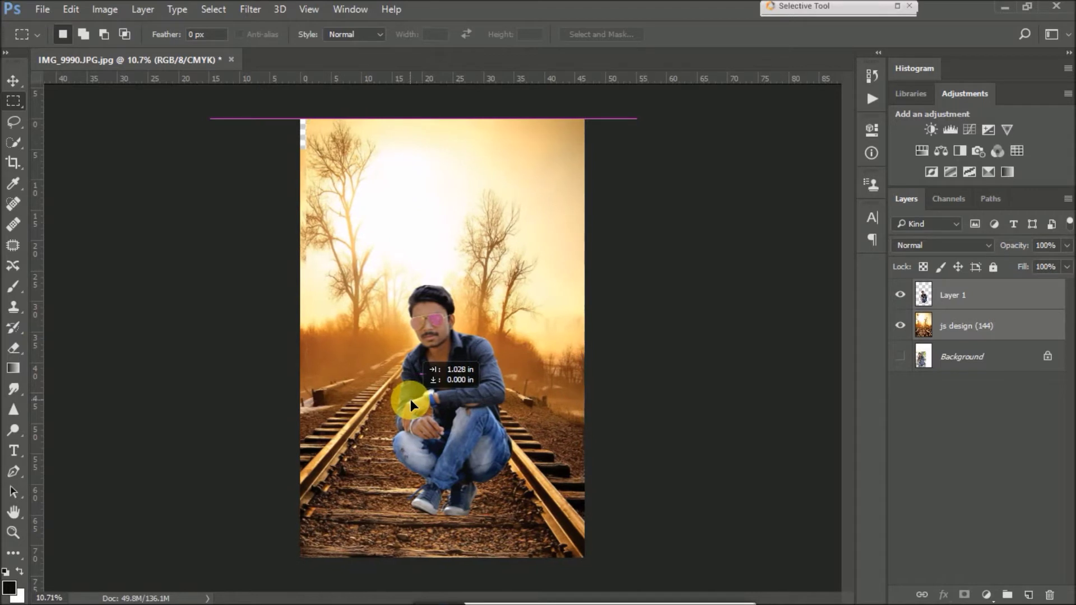
{"action": "left_click_drag", "start_coordinate": [410, 399], "coordinate": [408, 399]}
{"action": "left_click", "coordinate": [975, 335]}
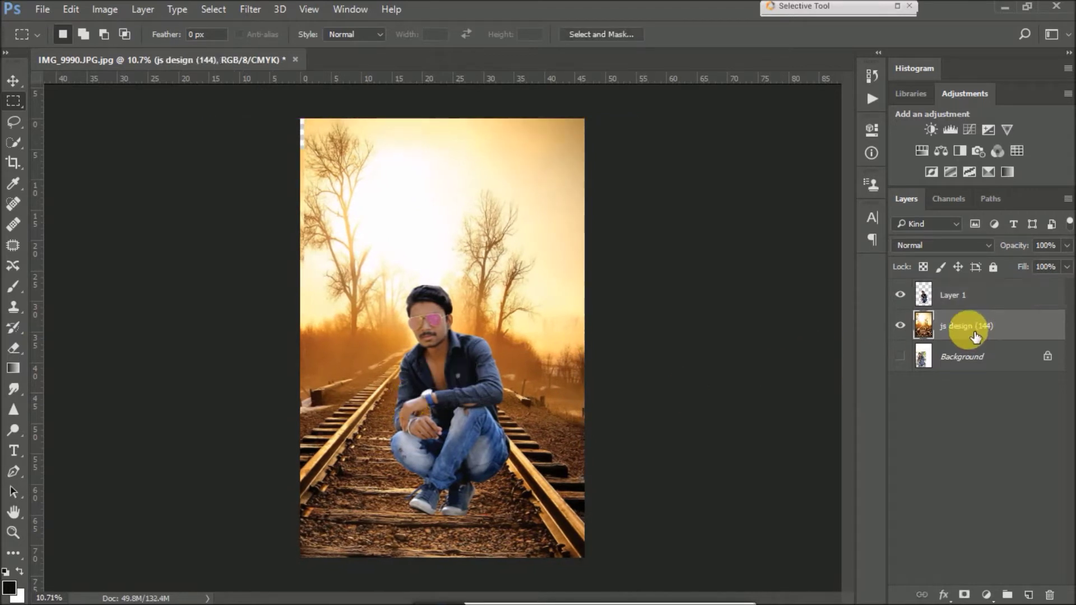
{"action": "left_click", "coordinate": [244, 9]}
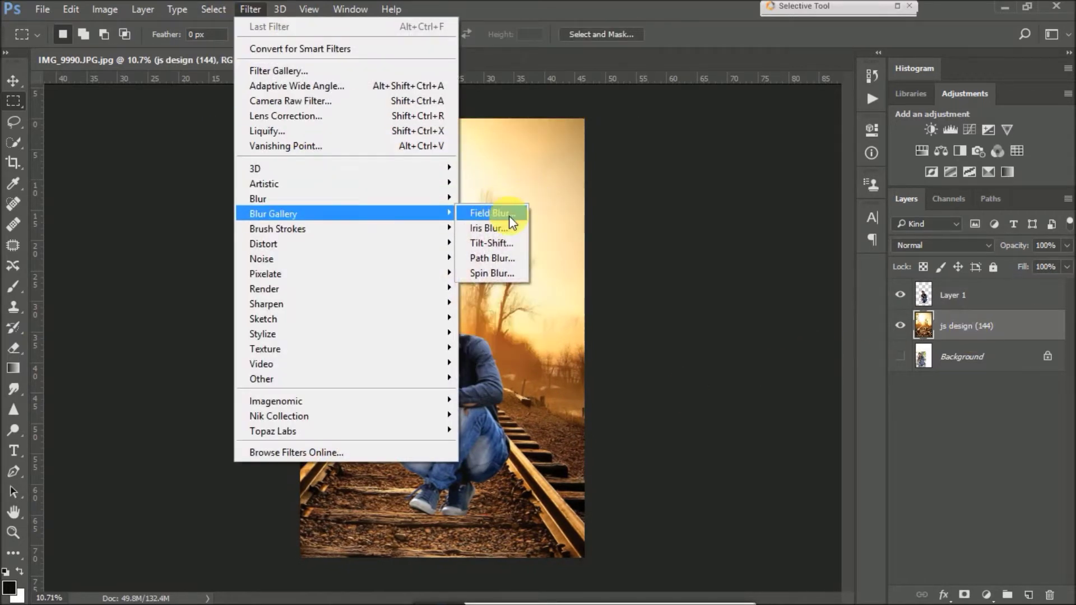
Apply a roughly 102 px Tilt-Shift blur with the sharp band placed on the man.
{"action": "left_click", "coordinate": [513, 220]}
{"action": "left_click_drag", "start_coordinate": [444, 336], "coordinate": [445, 429]}
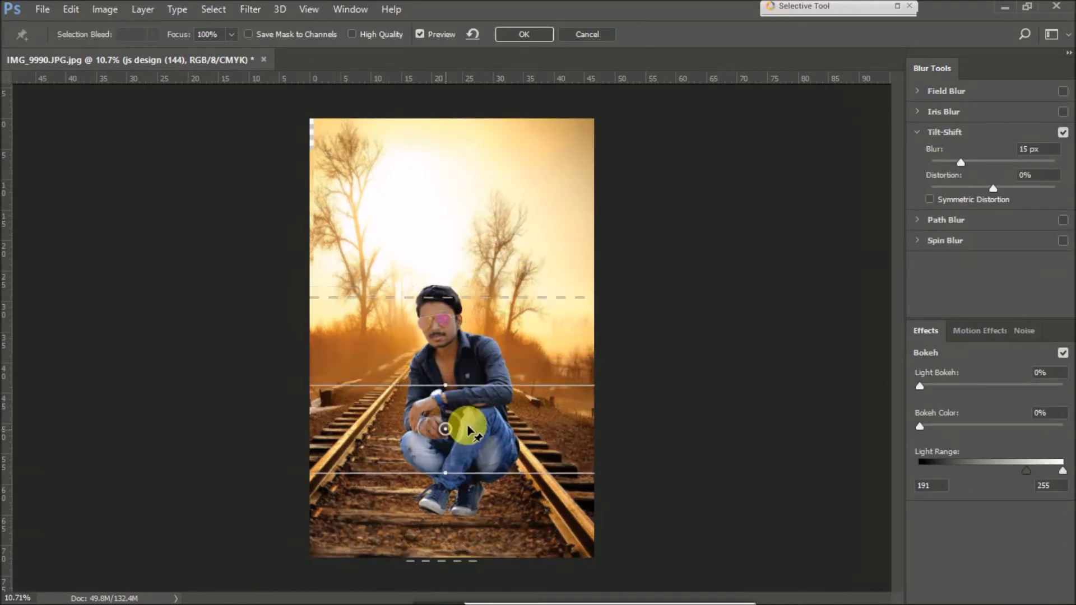
{"action": "left_click_drag", "start_coordinate": [990, 160], "coordinate": [1000, 159]}
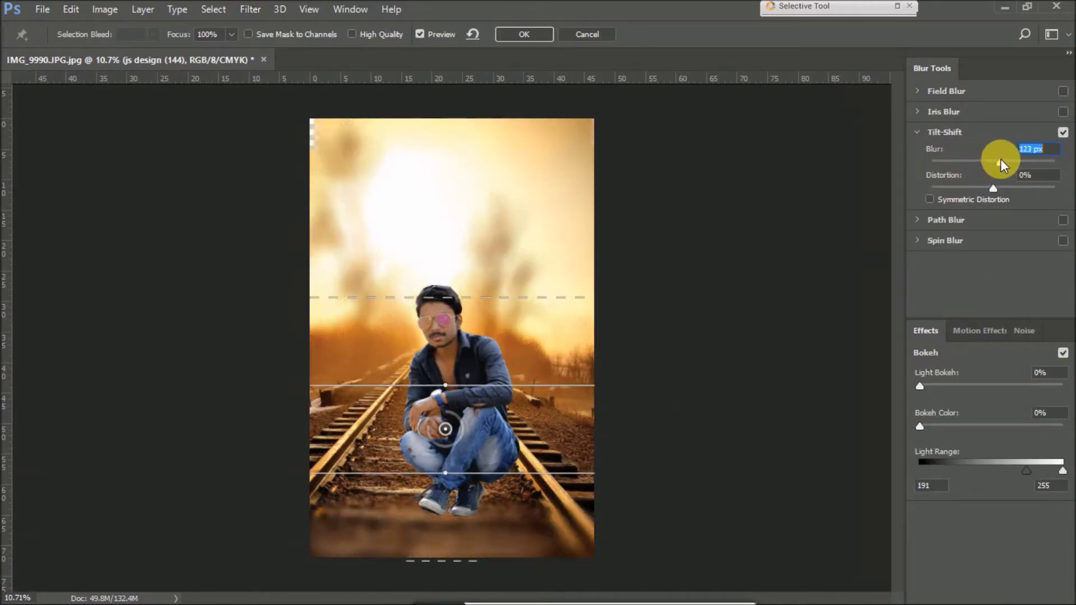
{"action": "left_click_drag", "start_coordinate": [445, 429], "coordinate": [427, 448]}
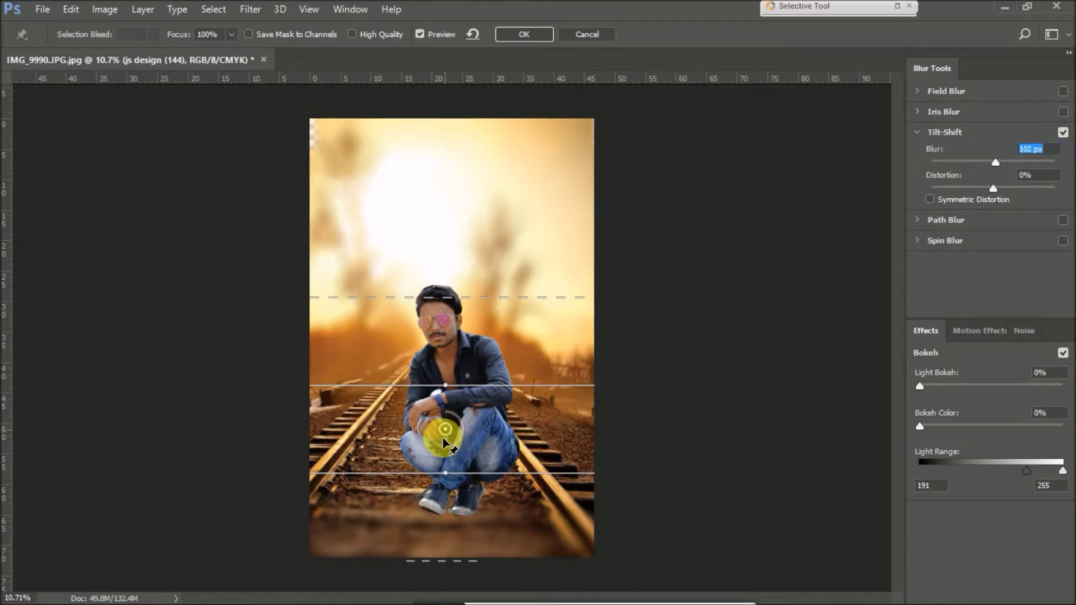
{"action": "left_click_drag", "start_coordinate": [421, 452], "coordinate": [408, 462]}
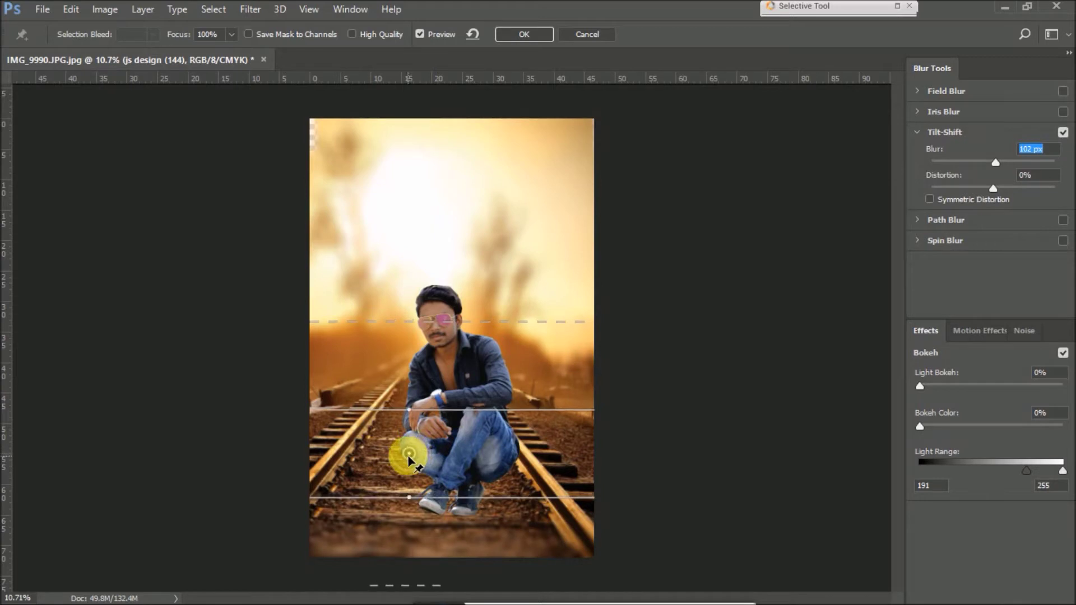
{"action": "left_click", "coordinate": [523, 34]}
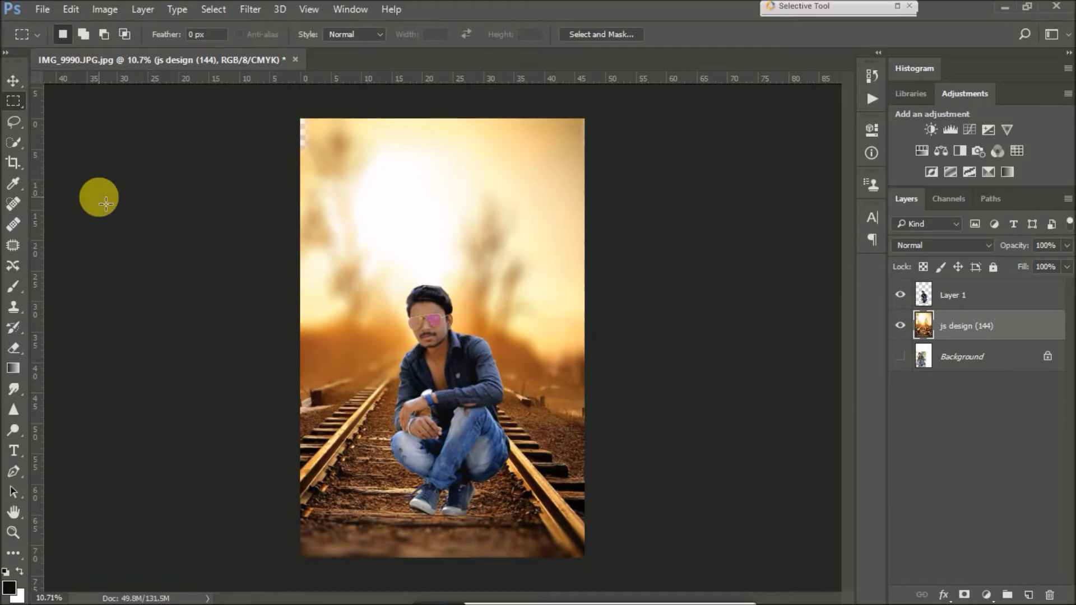
{"action": "left_click", "coordinate": [13, 163]}
Commit the crop to fit the image and choose the Smudge tool on Layer 1.
{"action": "left_click_drag", "start_coordinate": [304, 336], "coordinate": [303, 339]}
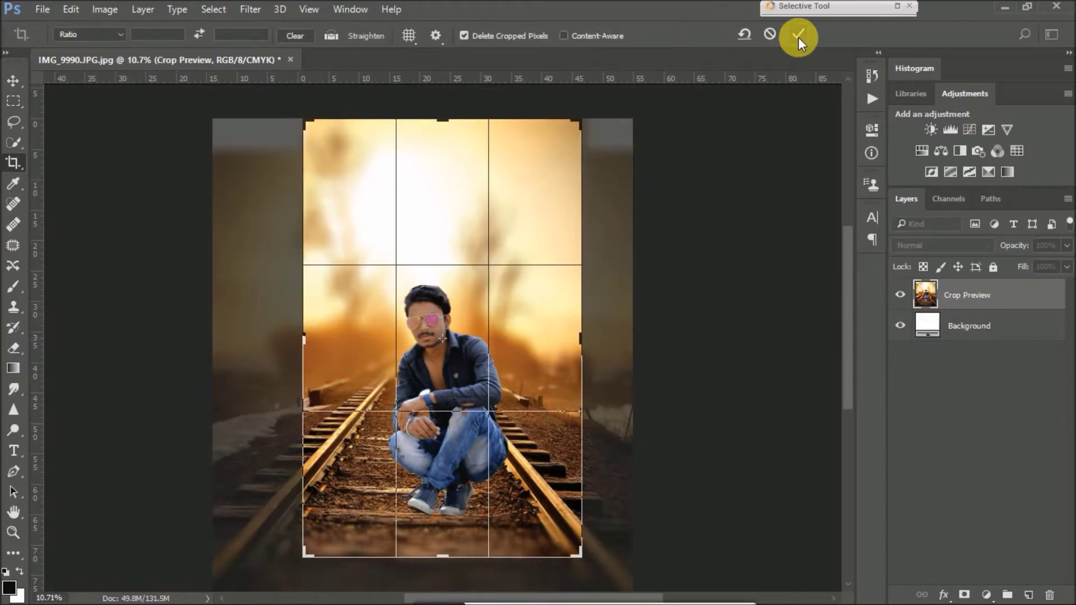
{"action": "left_click", "coordinate": [798, 34]}
{"action": "left_click", "coordinate": [947, 306]}
{"action": "scroll", "coordinate": [434, 280], "scroll_direction": "up", "scroll_amount": 2}
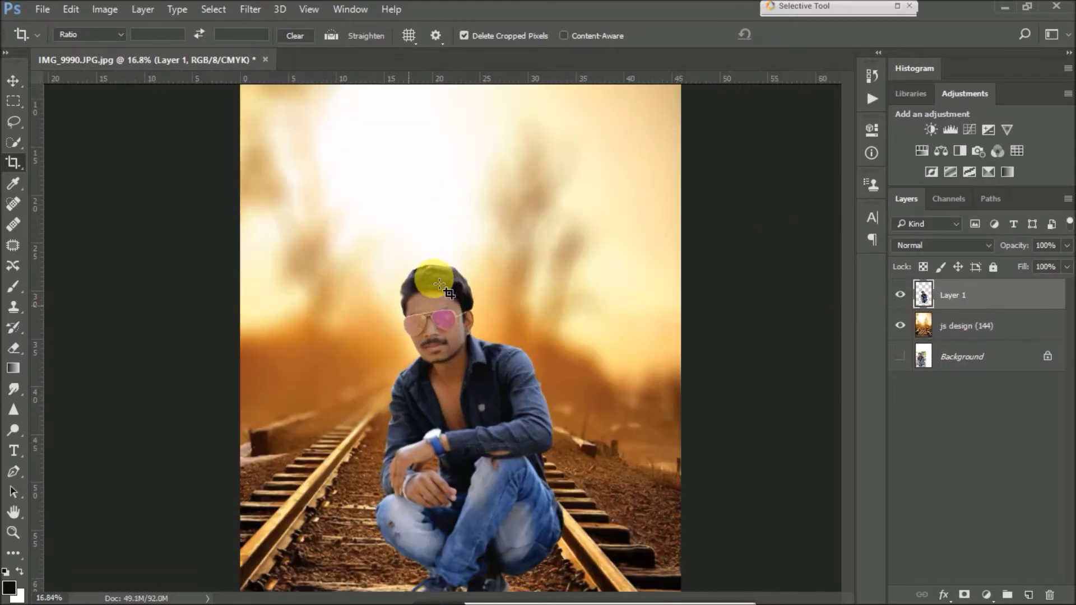
{"action": "scroll", "coordinate": [437, 282], "scroll_direction": "up", "scroll_amount": 3}
{"action": "scroll", "coordinate": [438, 284], "scroll_direction": "up", "scroll_amount": 2}
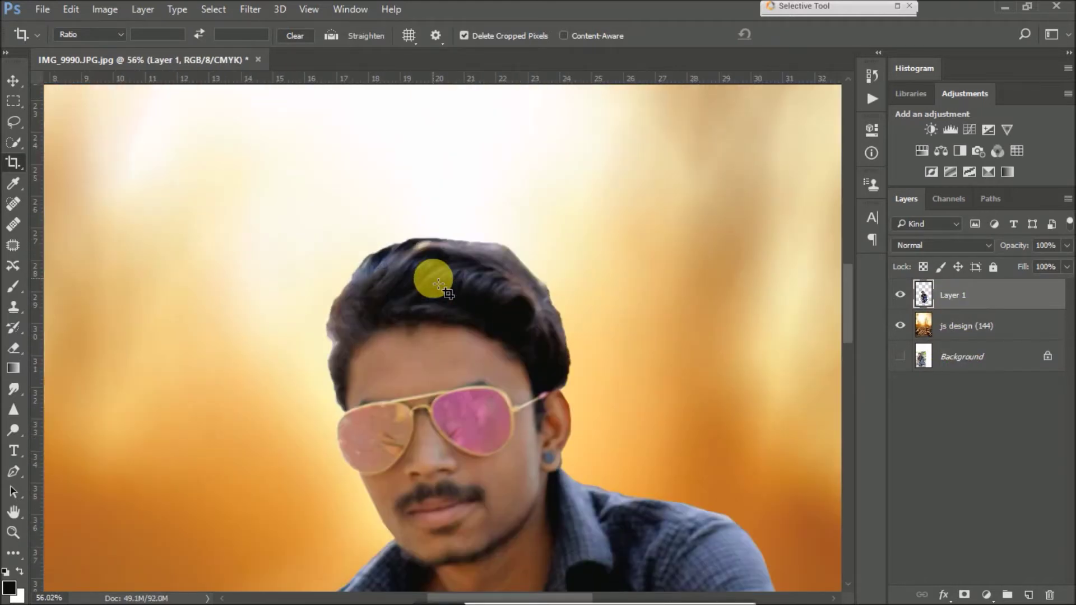
{"action": "right_click", "coordinate": [14, 392]}
{"action": "left_click", "coordinate": [67, 401]}
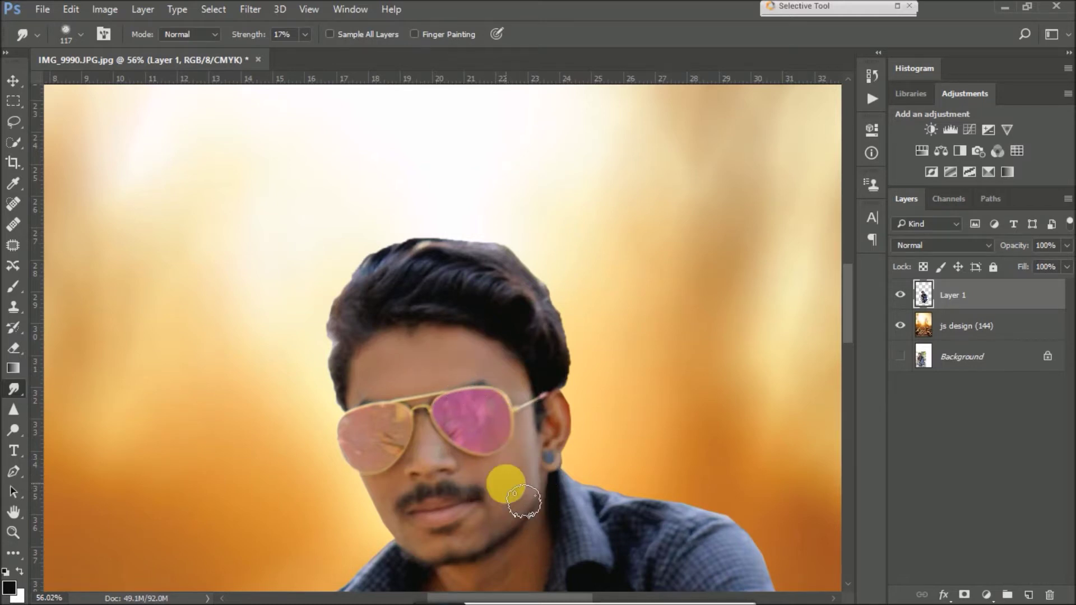
Pan across the man's chest, arm, hands and jeans to inspect the cut-out.
{"action": "left_click_drag", "start_coordinate": [420, 545], "coordinate": [413, 396]}
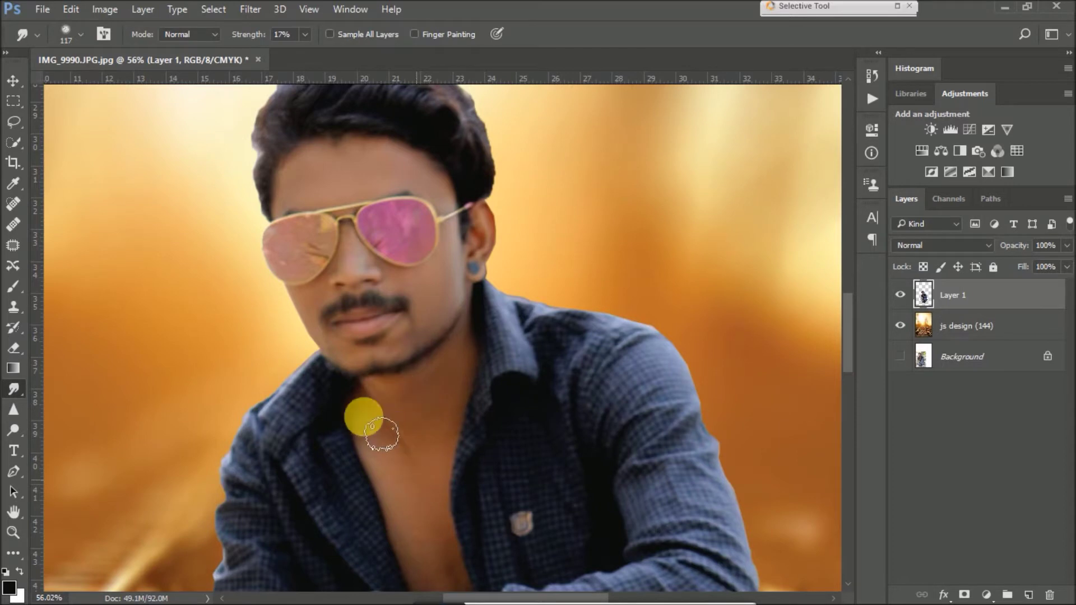
{"action": "mouse_move", "coordinate": [443, 554]}
{"action": "left_mouse_down"}
{"action": "mouse_move", "coordinate": [423, 403]}
{"action": "mouse_move", "coordinate": [397, 345]}
{"action": "left_mouse_up"}
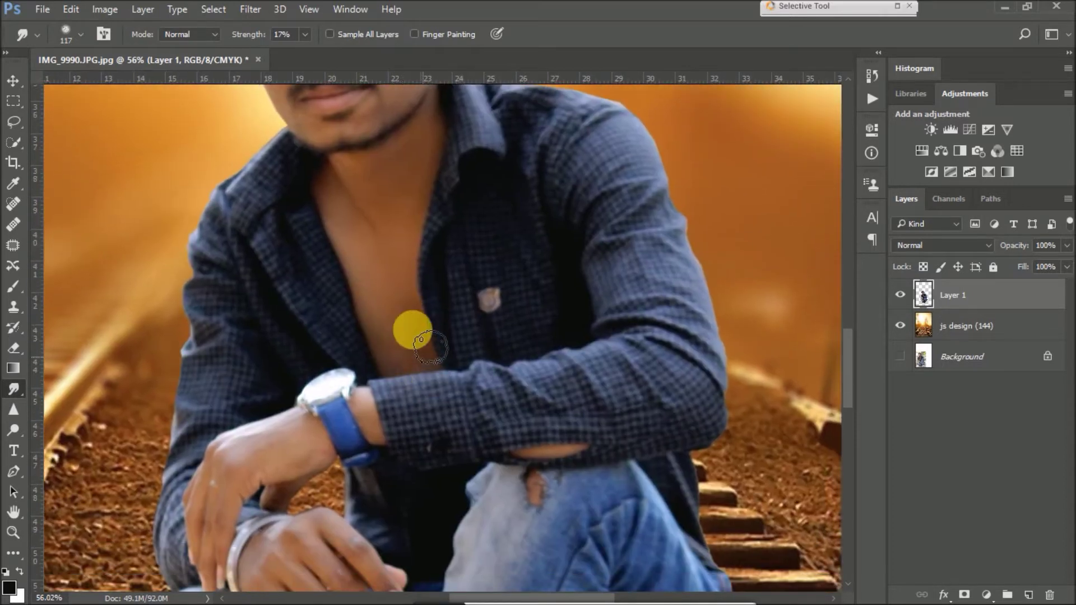
{"action": "left_click_drag", "start_coordinate": [292, 554], "coordinate": [404, 402]}
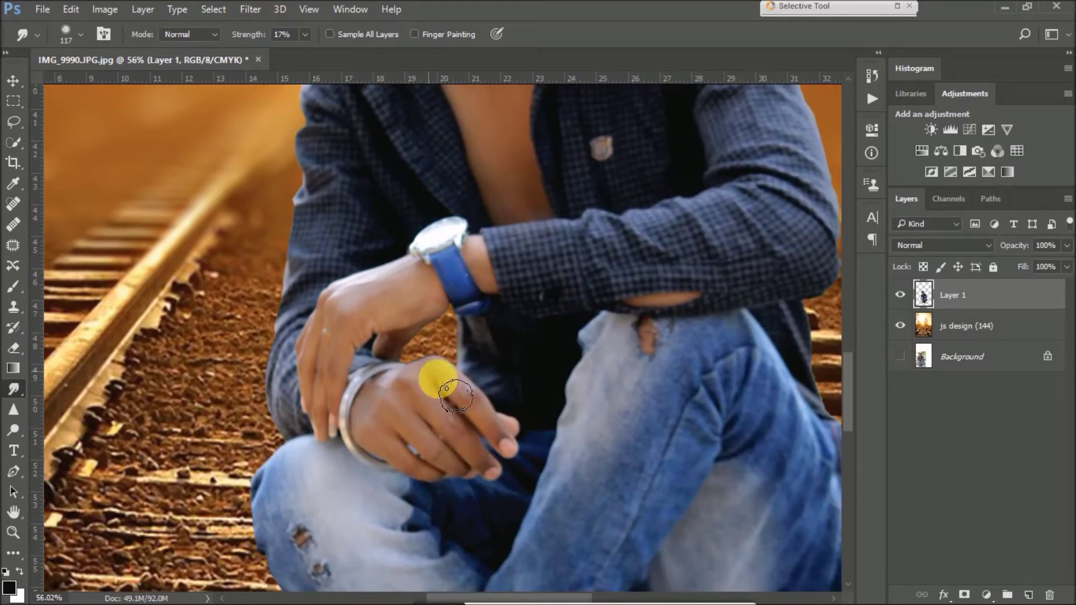
{"action": "scroll", "coordinate": [446, 324], "scroll_direction": "down", "scroll_amount": 10}
{"action": "scroll", "coordinate": [470, 271], "scroll_direction": "up", "scroll_amount": 5}
{"action": "scroll", "coordinate": [472, 273], "scroll_direction": "up", "scroll_amount": 3}
{"action": "scroll", "coordinate": [473, 273], "scroll_direction": "up", "scroll_amount": 5}
{"action": "scroll", "coordinate": [445, 332], "scroll_direction": "up", "scroll_amount": 2}
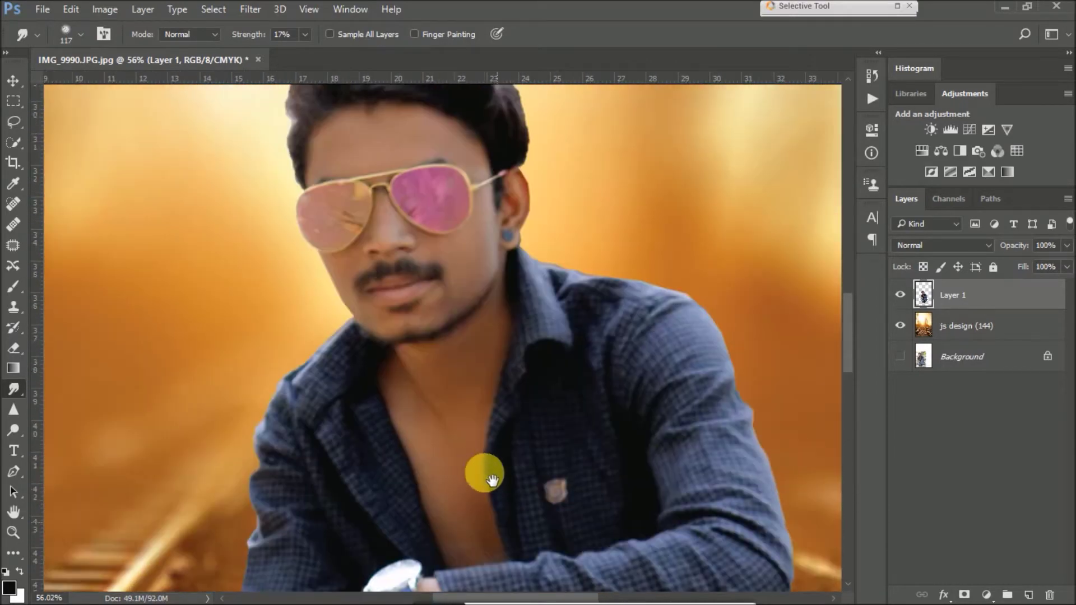
{"action": "scroll", "coordinate": [480, 468], "scroll_direction": "up", "scroll_amount": 2}
{"action": "scroll", "coordinate": [452, 380], "scroll_direction": "up", "scroll_amount": 1}
Duplicate Layer 1 and, at 62% Smudge strength, pull the hair strands outward into spikes.
{"action": "right_click", "coordinate": [437, 335]}
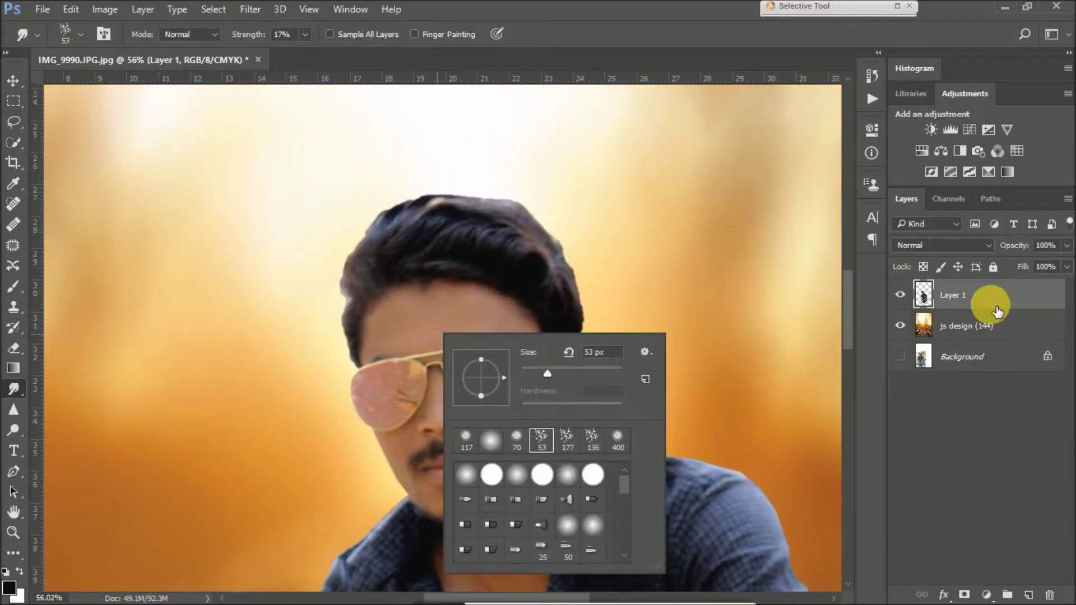
{"action": "left_click_drag", "start_coordinate": [997, 311], "coordinate": [1028, 594]}
{"action": "scroll", "coordinate": [390, 319], "scroll_direction": "up", "scroll_amount": 3}
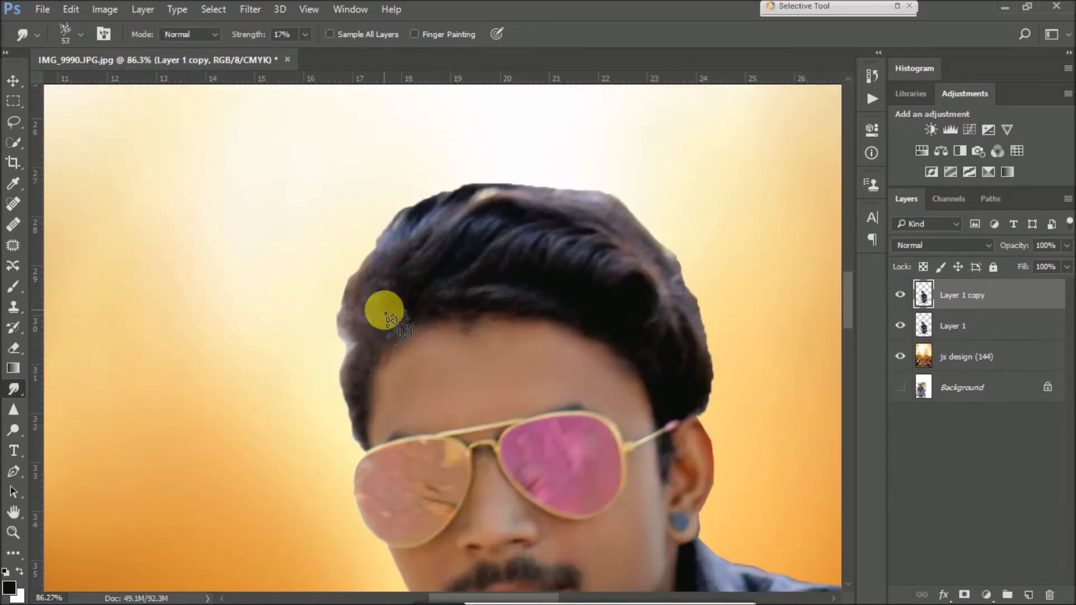
{"action": "left_click", "coordinate": [306, 35]}
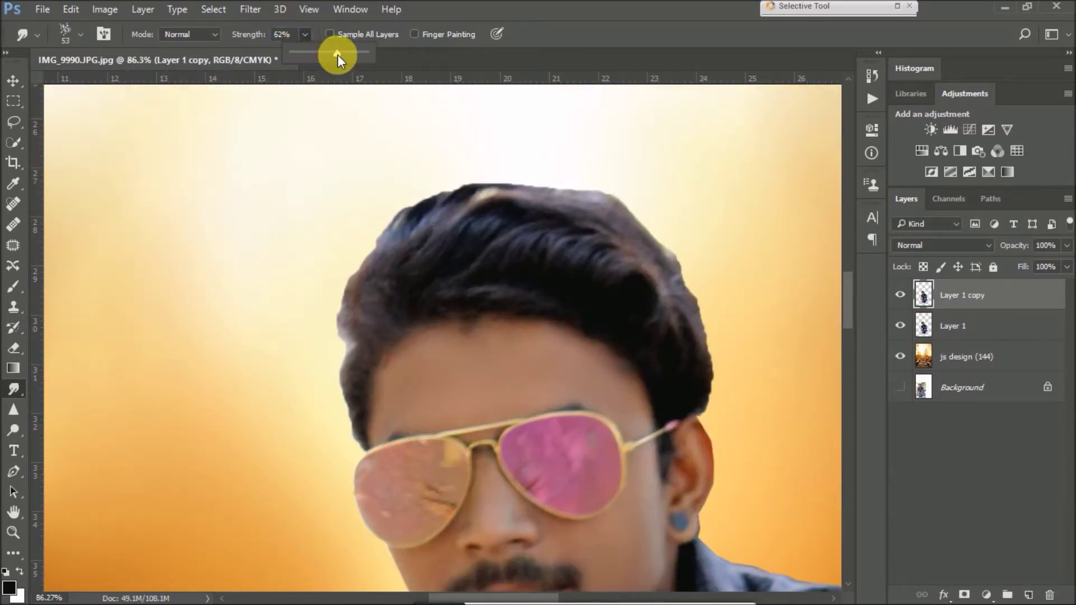
{"action": "left_click_drag", "start_coordinate": [357, 351], "coordinate": [320, 259]}
{"action": "mouse_move", "coordinate": [355, 372]}
{"action": "left_mouse_down"}
{"action": "mouse_move", "coordinate": [353, 402]}
{"action": "mouse_move", "coordinate": [377, 336]}
{"action": "mouse_move", "coordinate": [358, 300]}
{"action": "mouse_move", "coordinate": [408, 300]}
{"action": "mouse_move", "coordinate": [422, 211]}
{"action": "mouse_move", "coordinate": [446, 295]}
{"action": "mouse_move", "coordinate": [485, 205]}
{"action": "mouse_move", "coordinate": [499, 281]}
{"action": "mouse_move", "coordinate": [538, 278]}
{"action": "mouse_move", "coordinate": [600, 241]}
{"action": "mouse_move", "coordinate": [653, 298]}
{"action": "mouse_move", "coordinate": [672, 212]}
{"action": "mouse_move", "coordinate": [680, 319]}
{"action": "mouse_move", "coordinate": [665, 220]}
{"action": "mouse_move", "coordinate": [658, 244]}
{"action": "mouse_move", "coordinate": [675, 306]}
{"action": "mouse_move", "coordinate": [695, 318]}
{"action": "mouse_move", "coordinate": [651, 191]}
{"action": "mouse_move", "coordinate": [620, 297]}
{"action": "mouse_move", "coordinate": [586, 201]}
{"action": "mouse_move", "coordinate": [540, 245]}
{"action": "mouse_move", "coordinate": [509, 220]}
{"action": "mouse_move", "coordinate": [470, 228]}
{"action": "mouse_move", "coordinate": [438, 262]}
{"action": "mouse_move", "coordinate": [421, 217]}
{"action": "mouse_move", "coordinate": [428, 188]}
{"action": "left_mouse_up"}
{"action": "mouse_move", "coordinate": [384, 311]}
{"action": "left_mouse_down"}
{"action": "mouse_move", "coordinate": [372, 211]}
{"action": "mouse_move", "coordinate": [409, 149]}
{"action": "mouse_move", "coordinate": [478, 255]}
{"action": "left_mouse_up"}
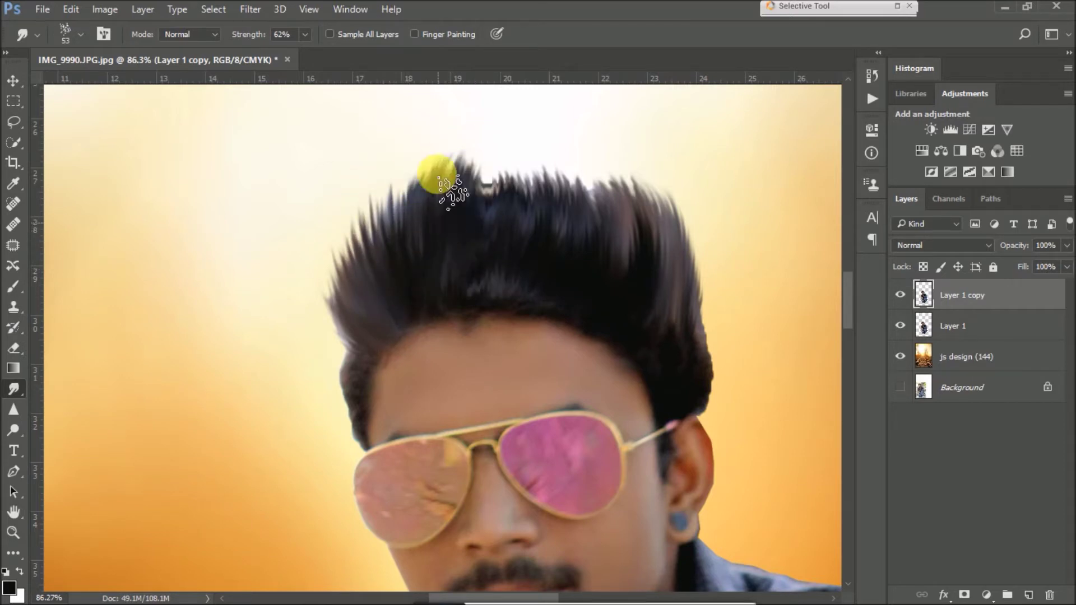
Roughen the hair edge with a scatter brush and spike the top of the hair further.
{"action": "scroll", "coordinate": [555, 263], "scroll_direction": "down", "scroll_amount": 2}
{"action": "scroll", "coordinate": [543, 247], "scroll_direction": "down", "scroll_amount": 2}
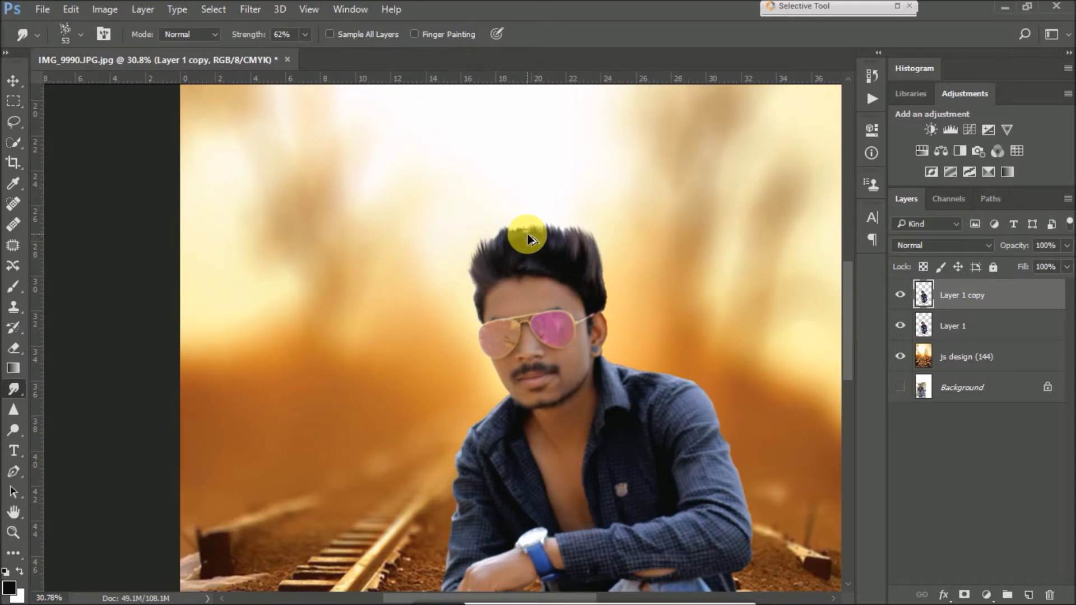
{"action": "scroll", "coordinate": [531, 274], "scroll_direction": "up", "scroll_amount": 2}
{"action": "scroll", "coordinate": [530, 281], "scroll_direction": "up", "scroll_amount": 2}
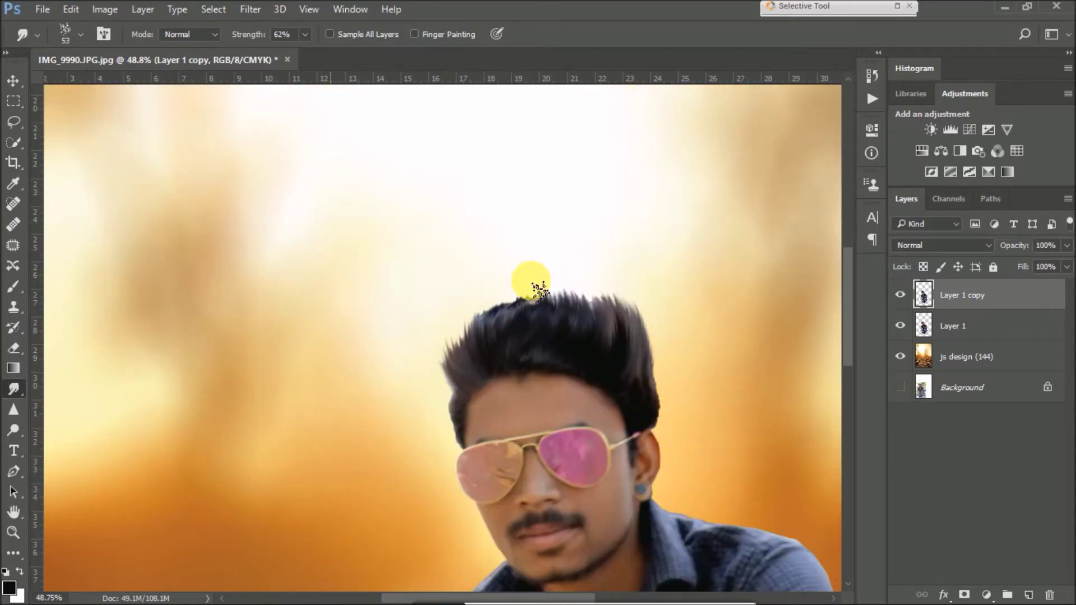
{"action": "scroll", "coordinate": [504, 325], "scroll_direction": "up", "scroll_amount": 2}
{"action": "scroll", "coordinate": [476, 368], "scroll_direction": "up", "scroll_amount": 1}
{"action": "right_click", "coordinate": [482, 367]}
{"action": "scroll", "coordinate": [583, 473], "scroll_direction": "down", "scroll_amount": 3}
{"action": "scroll", "coordinate": [594, 521], "scroll_direction": "down", "scroll_amount": 3}
{"action": "scroll", "coordinate": [603, 555], "scroll_direction": "down", "scroll_amount": 2}
{"action": "mouse_move", "coordinate": [465, 416]}
{"action": "left_mouse_down"}
{"action": "mouse_move", "coordinate": [409, 401]}
{"action": "mouse_move", "coordinate": [435, 308]}
{"action": "mouse_move", "coordinate": [471, 392]}
{"action": "mouse_move", "coordinate": [526, 308]}
{"action": "mouse_move", "coordinate": [570, 355]}
{"action": "mouse_move", "coordinate": [615, 319]}
{"action": "mouse_move", "coordinate": [549, 402]}
{"action": "mouse_move", "coordinate": [504, 374]}
{"action": "mouse_move", "coordinate": [409, 356]}
{"action": "mouse_move", "coordinate": [598, 412]}
{"action": "left_mouse_up"}
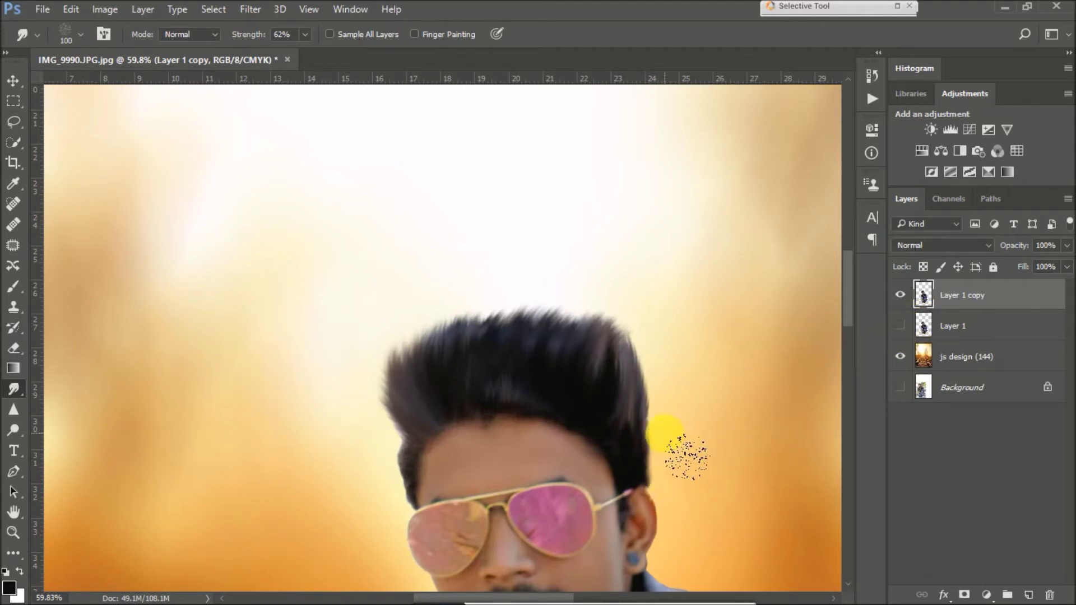
{"action": "mouse_move", "coordinate": [623, 422]}
{"action": "left_mouse_down"}
{"action": "mouse_move", "coordinate": [558, 312]}
{"action": "mouse_move", "coordinate": [456, 319]}
{"action": "mouse_move", "coordinate": [413, 372]}
{"action": "mouse_move", "coordinate": [445, 293]}
{"action": "mouse_move", "coordinate": [457, 353]}
{"action": "mouse_move", "coordinate": [581, 284]}
{"action": "mouse_move", "coordinate": [596, 317]}
{"action": "mouse_move", "coordinate": [613, 307]}
{"action": "mouse_move", "coordinate": [395, 462]}
{"action": "left_mouse_up"}
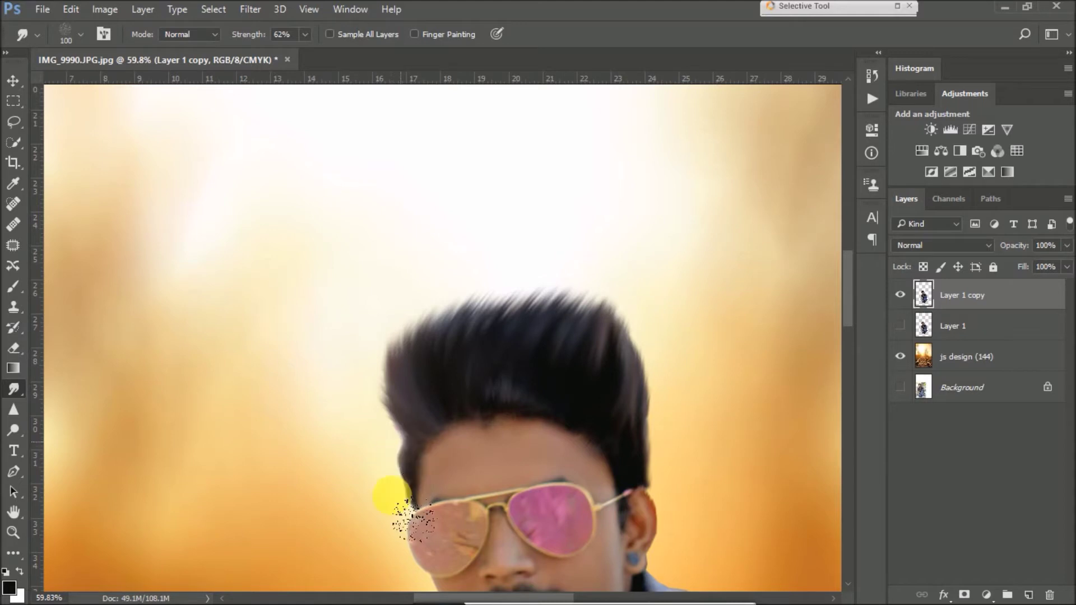
Duplicate the hair-styled Layer 1 copy as Layer 1 copy 2.
{"action": "scroll", "coordinate": [565, 504], "scroll_direction": "down", "scroll_amount": 3}
{"action": "scroll", "coordinate": [558, 457], "scroll_direction": "down", "scroll_amount": 3}
{"action": "scroll", "coordinate": [571, 473], "scroll_direction": "down", "scroll_amount": 2}
{"action": "scroll", "coordinate": [572, 474], "scroll_direction": "down", "scroll_amount": 1}
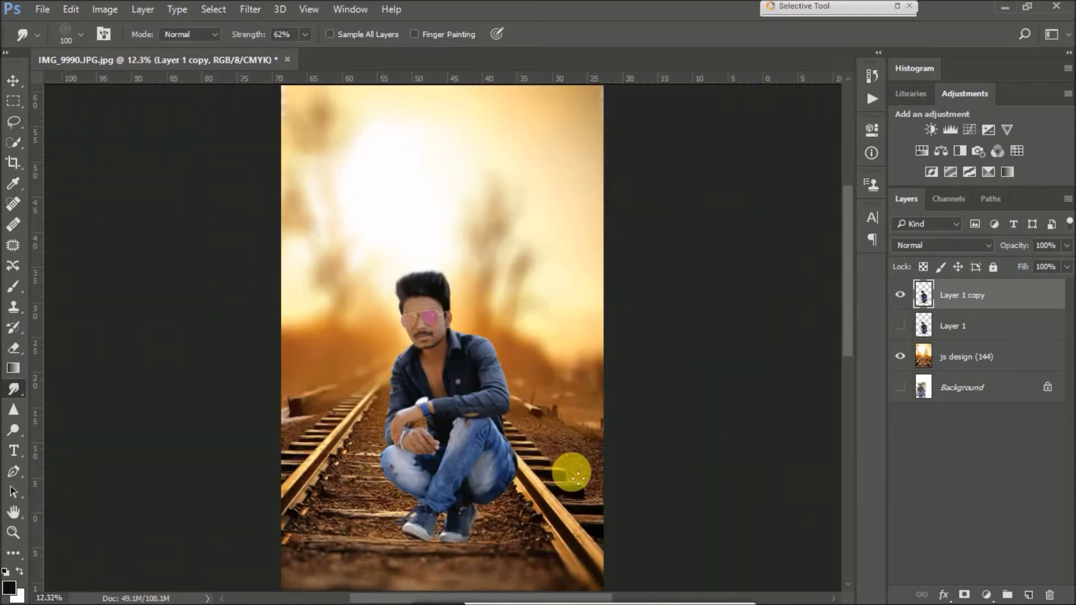
{"action": "mouse_move", "coordinate": [960, 303]}
{"action": "left_mouse_down"}
{"action": "mouse_move", "coordinate": [1026, 485]}
{"action": "mouse_move", "coordinate": [1028, 595]}
{"action": "left_mouse_up"}
{"action": "left_click", "coordinate": [250, 9]}
{"action": "left_click", "coordinate": [276, 99]}
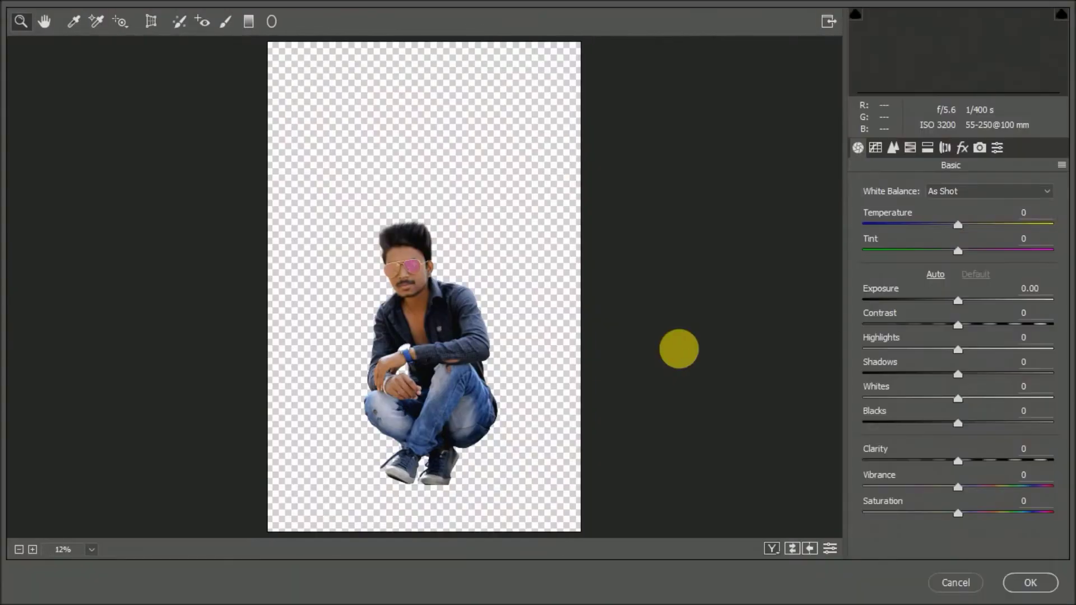
Grade in Camera Raw: Shadows +58, Highlights -59, Whites -20, Blacks -11, Clarity +9, Temperature +9.
{"action": "left_click_drag", "start_coordinate": [958, 374], "coordinate": [1012, 374]}
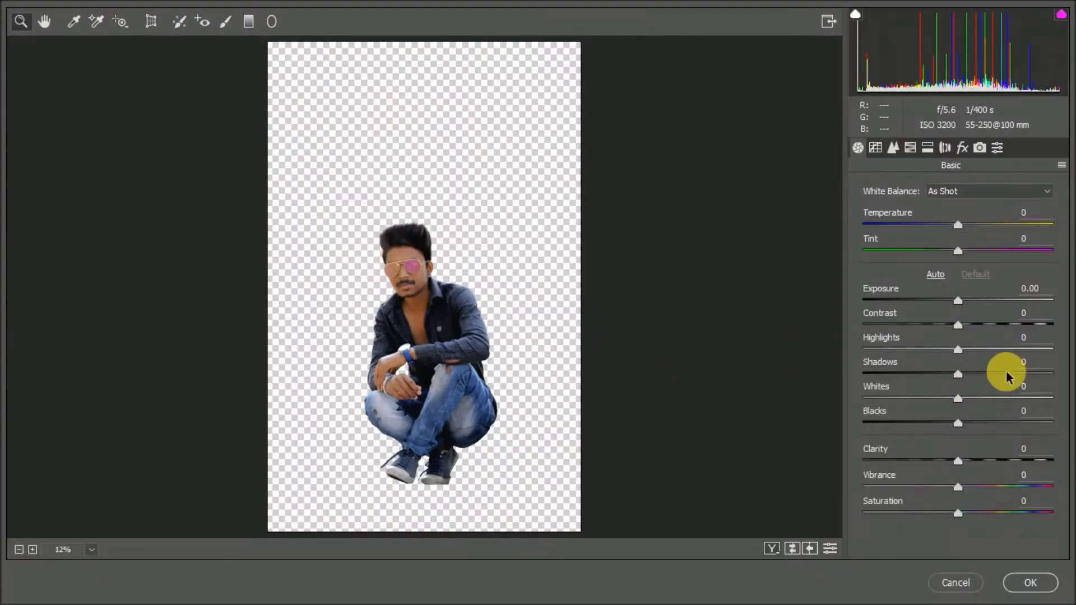
{"action": "left_click_drag", "start_coordinate": [894, 351], "coordinate": [898, 348]}
{"action": "mouse_move", "coordinate": [930, 399]}
{"action": "left_mouse_down"}
{"action": "mouse_move", "coordinate": [958, 402]}
{"action": "mouse_move", "coordinate": [950, 424]}
{"action": "left_mouse_up"}
{"action": "left_click_drag", "start_coordinate": [973, 460], "coordinate": [964, 464]}
{"action": "left_click_drag", "start_coordinate": [958, 226], "coordinate": [966, 227]}
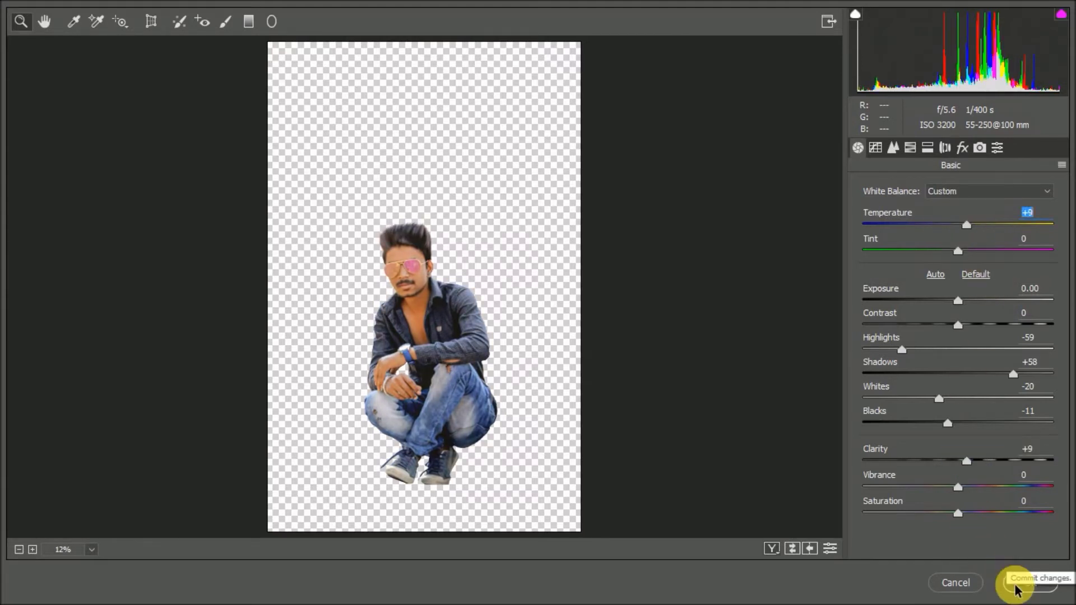
{"action": "left_click", "coordinate": [1015, 590]}
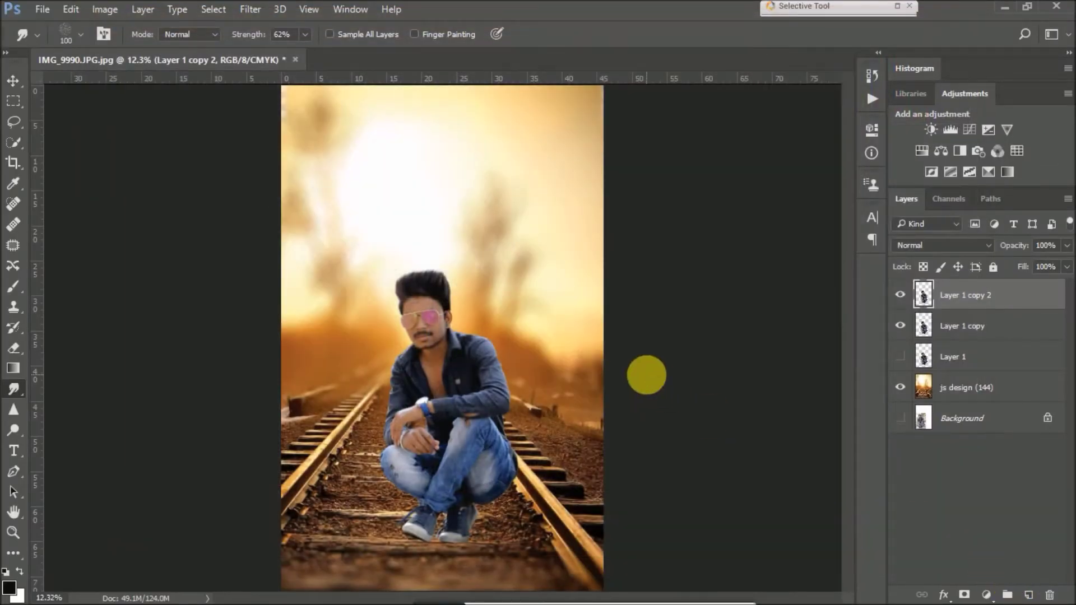
Add a new Layer 2 for the shoe shadow and choose a soft brush.
{"action": "scroll", "coordinate": [508, 348], "scroll_direction": "down", "scroll_amount": 2}
{"action": "left_click", "coordinate": [1028, 594]}
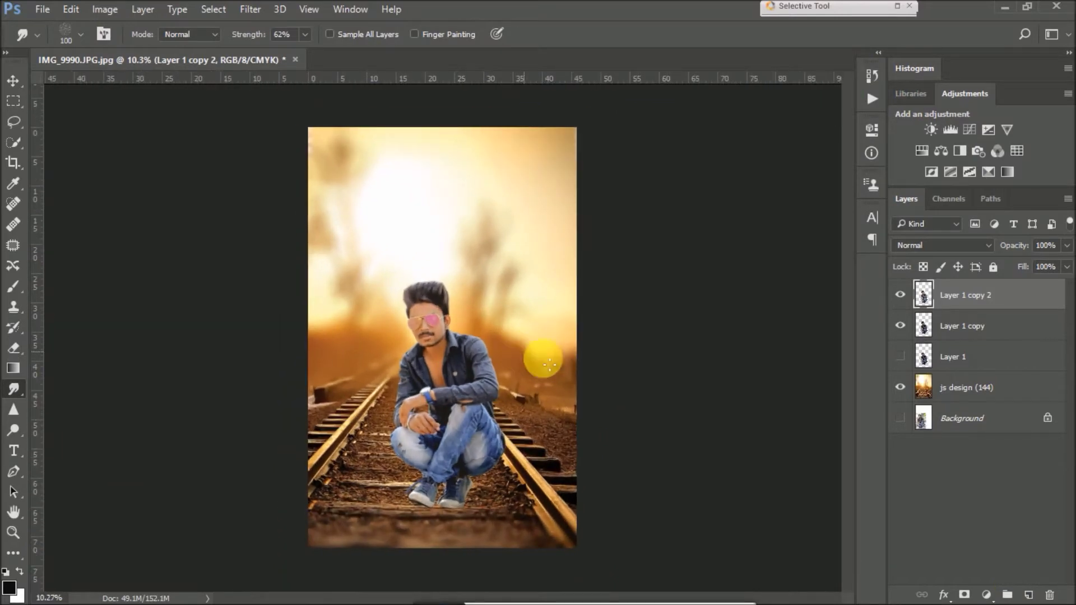
{"action": "left_click_drag", "start_coordinate": [960, 297], "coordinate": [969, 355]}
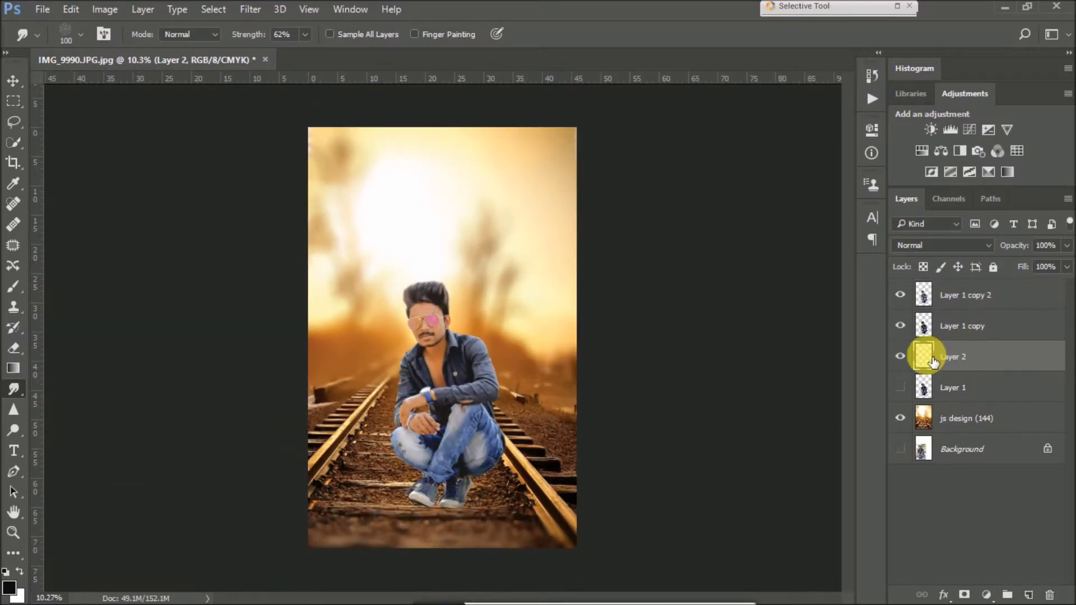
{"action": "scroll", "coordinate": [445, 469], "scroll_direction": "up", "scroll_amount": 5}
{"action": "scroll", "coordinate": [486, 507], "scroll_direction": "up", "scroll_amount": 4}
{"action": "scroll", "coordinate": [458, 451], "scroll_direction": "up", "scroll_amount": 4}
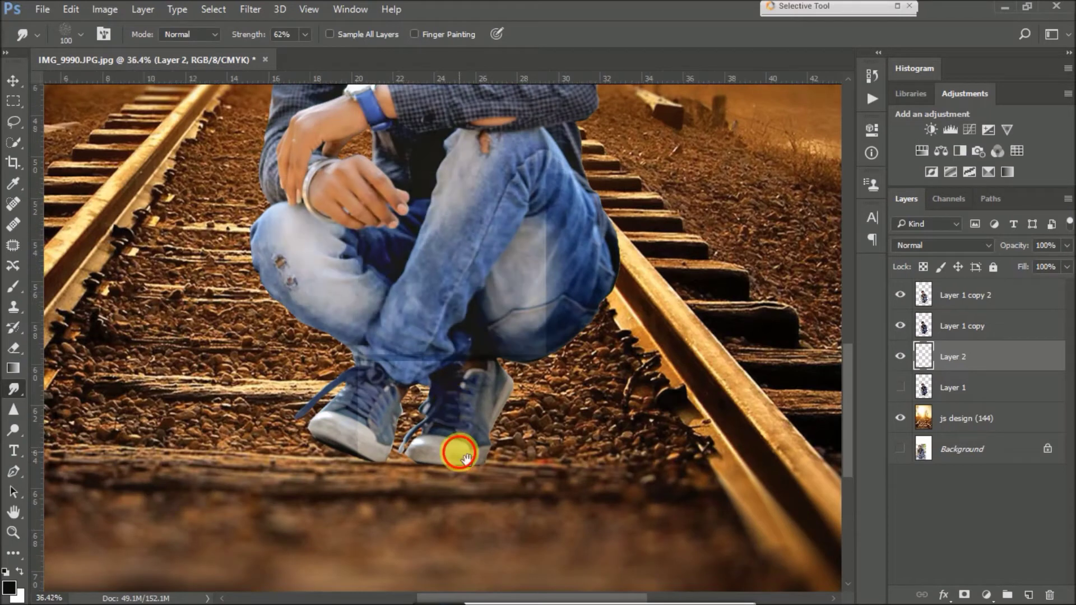
{"action": "scroll", "coordinate": [460, 452], "scroll_direction": "up", "scroll_amount": 1}
{"action": "left_click", "coordinate": [14, 286]}
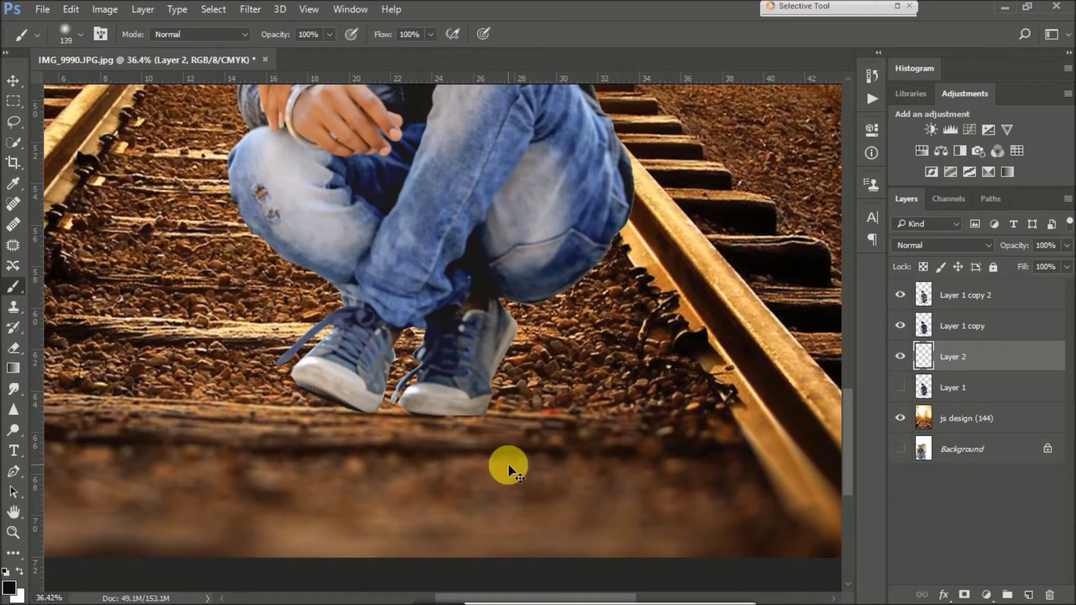
Flatten the painted shadow into a wide thin strip and place a copy under the shoes.
{"action": "key", "text": "ctrl+t"}
{"action": "left_click_drag", "start_coordinate": [477, 385], "coordinate": [801, 287]}
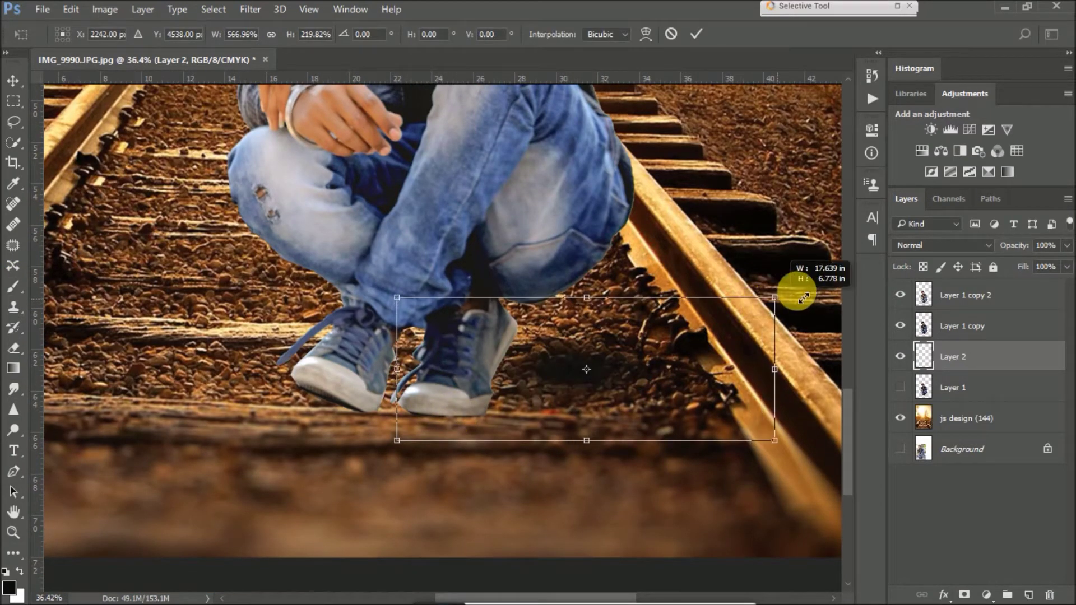
{"action": "left_click_drag", "start_coordinate": [608, 288], "coordinate": [623, 397]}
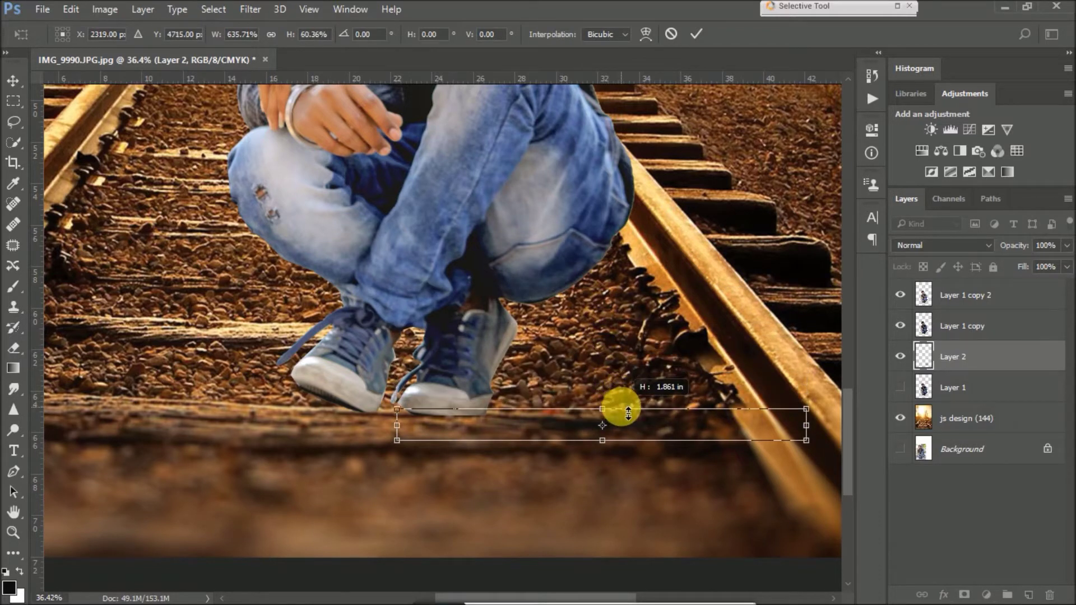
{"action": "left_click", "coordinate": [696, 34]}
{"action": "key", "text": "b"}
{"action": "mouse_move", "coordinate": [586, 428]}
{"action": "left_mouse_down"}
{"action": "mouse_move", "coordinate": [338, 416]}
{"action": "mouse_move", "coordinate": [397, 416]}
{"action": "left_mouse_up"}
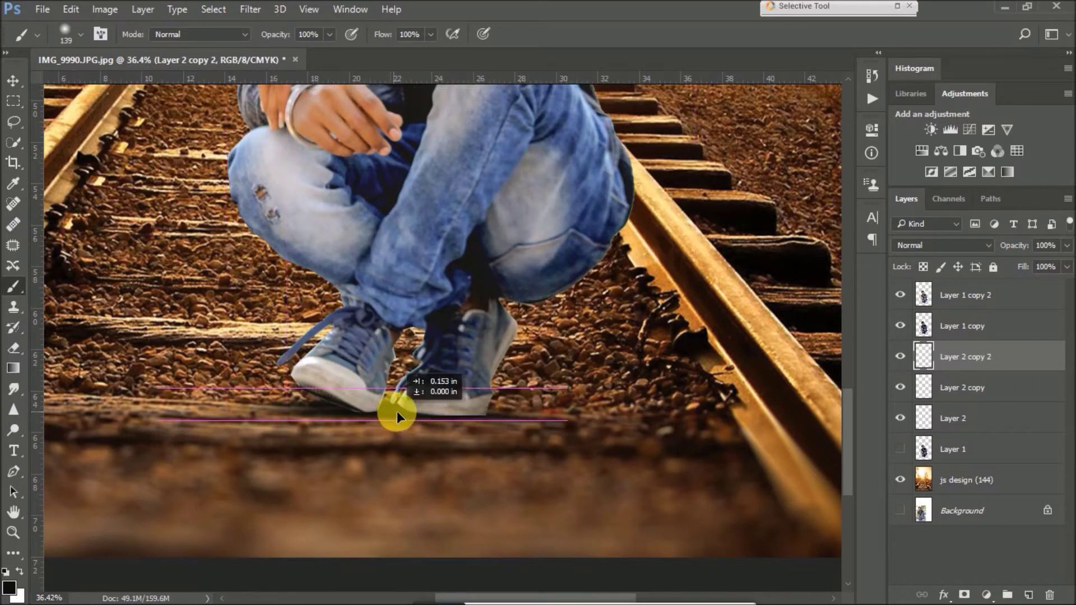
Add an enlarged shadow copy beneath the feet, then select all the shadow layers together.
{"action": "scroll", "coordinate": [567, 476], "scroll_direction": "down", "scroll_amount": 2}
{"action": "scroll", "coordinate": [567, 476], "scroll_direction": "down", "scroll_amount": 2}
{"action": "scroll", "coordinate": [567, 475], "scroll_direction": "down", "scroll_amount": 2}
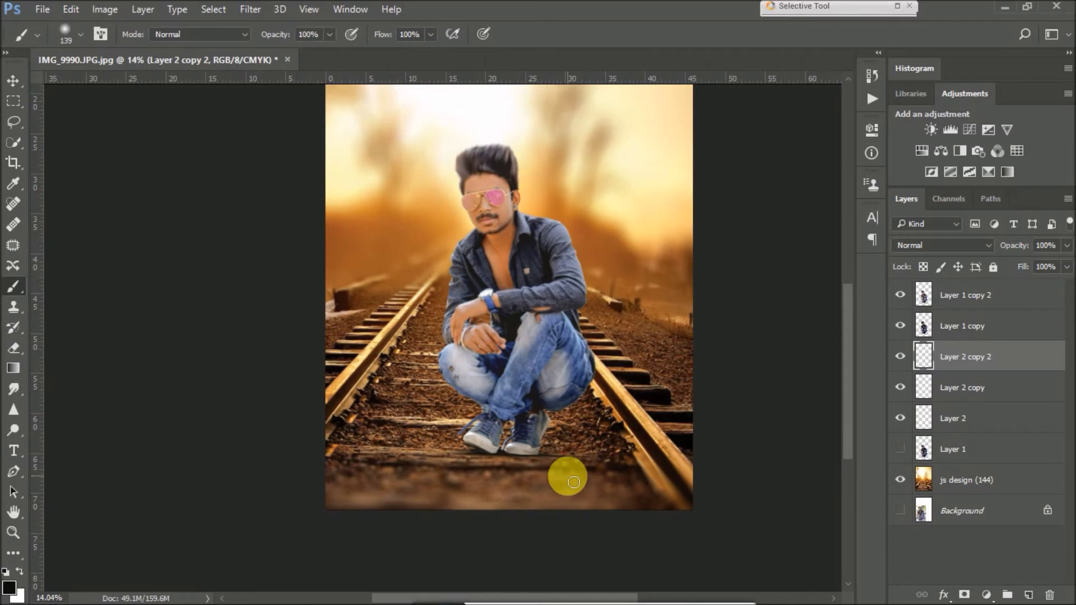
{"action": "left_click_drag", "start_coordinate": [588, 432], "coordinate": [587, 437]}
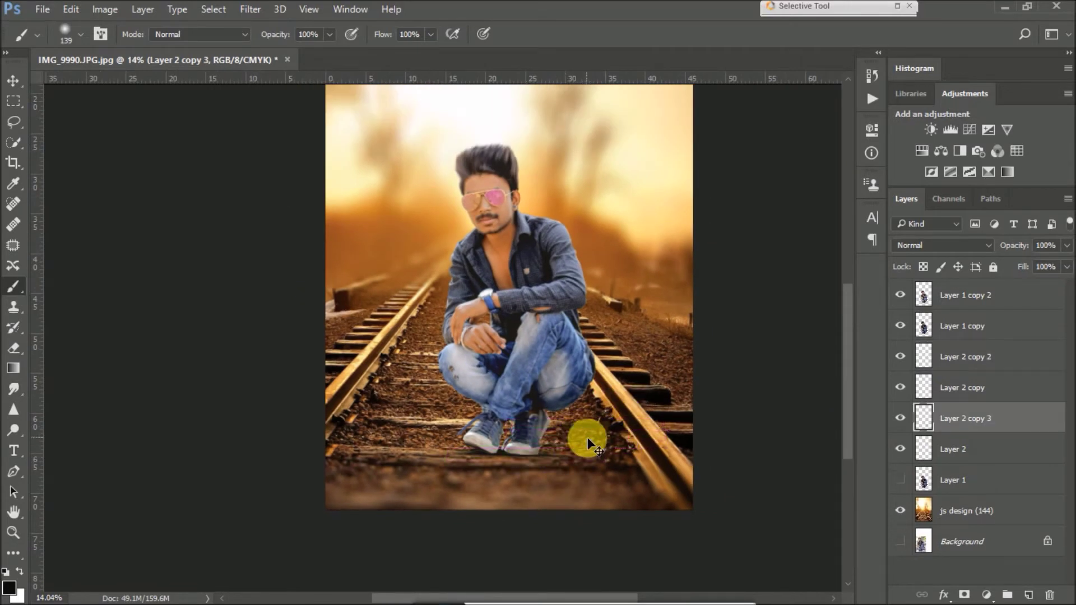
{"action": "key", "text": "ctrl+t"}
{"action": "mouse_move", "coordinate": [663, 432]}
{"action": "left_mouse_down"}
{"action": "mouse_move", "coordinate": [676, 542]}
{"action": "mouse_move", "coordinate": [655, 496]}
{"action": "left_mouse_up"}
{"action": "left_click_drag", "start_coordinate": [506, 420], "coordinate": [399, 383]}
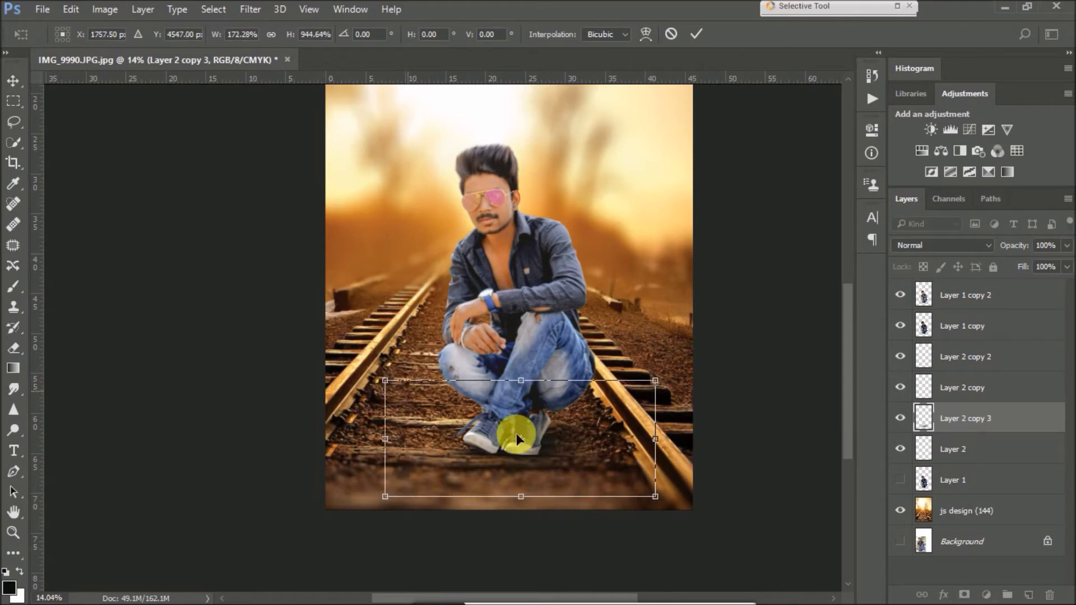
{"action": "left_click_drag", "start_coordinate": [516, 433], "coordinate": [579, 434]}
{"action": "key", "text": "Return"}
{"action": "key", "text": "b"}
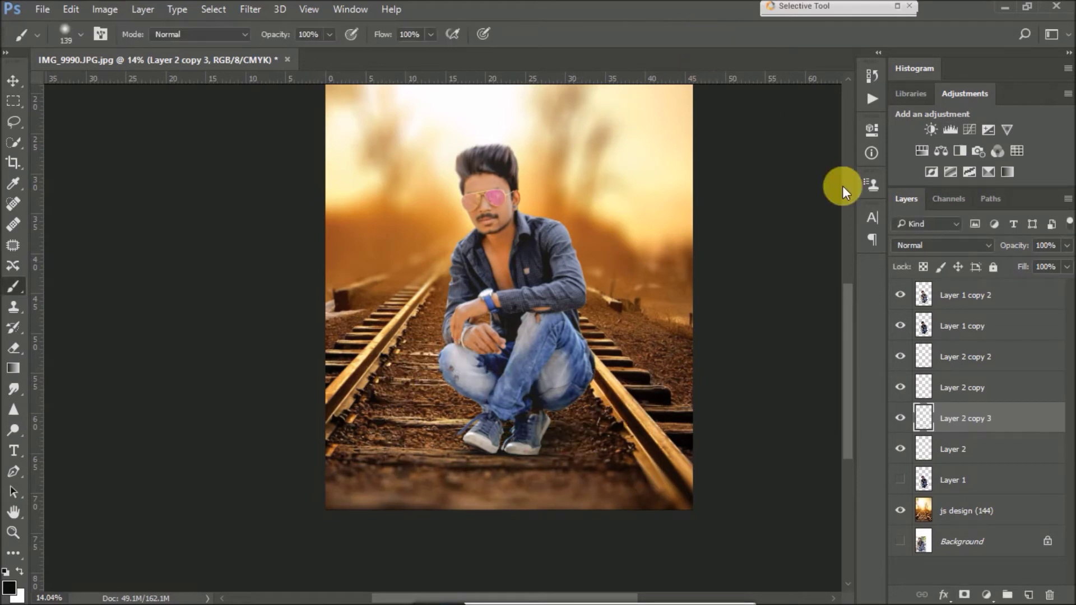
{"action": "left_click", "coordinate": [991, 446], "text": "ctrl"}
{"action": "left_click", "coordinate": [961, 357], "text": "shift"}
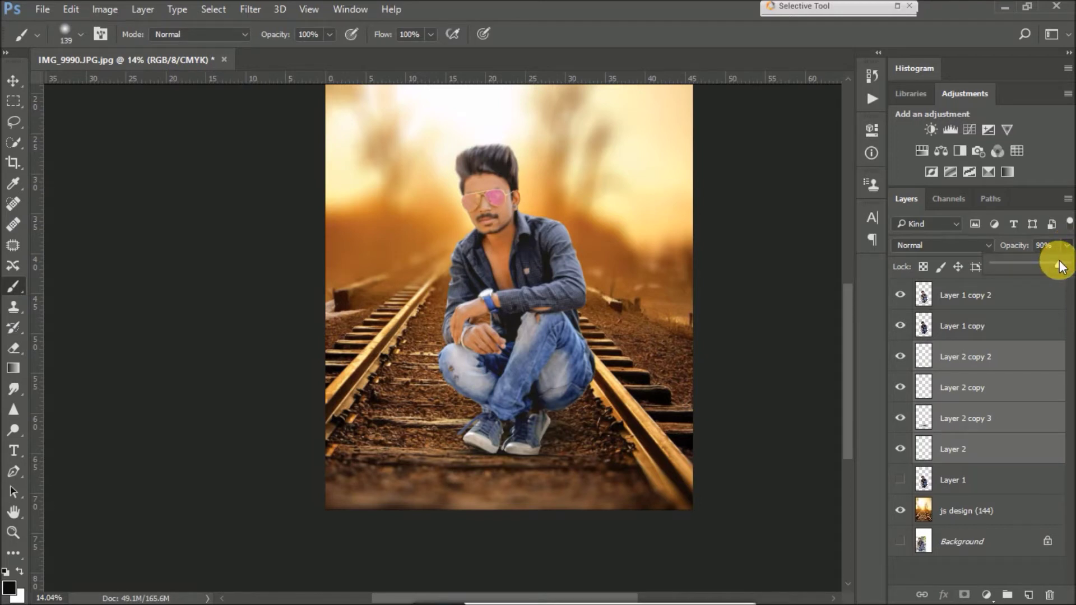
Add a Brightness/Contrast layer above the man at Brightness -128 and invert its mask to black.
{"action": "left_click", "coordinate": [958, 295]}
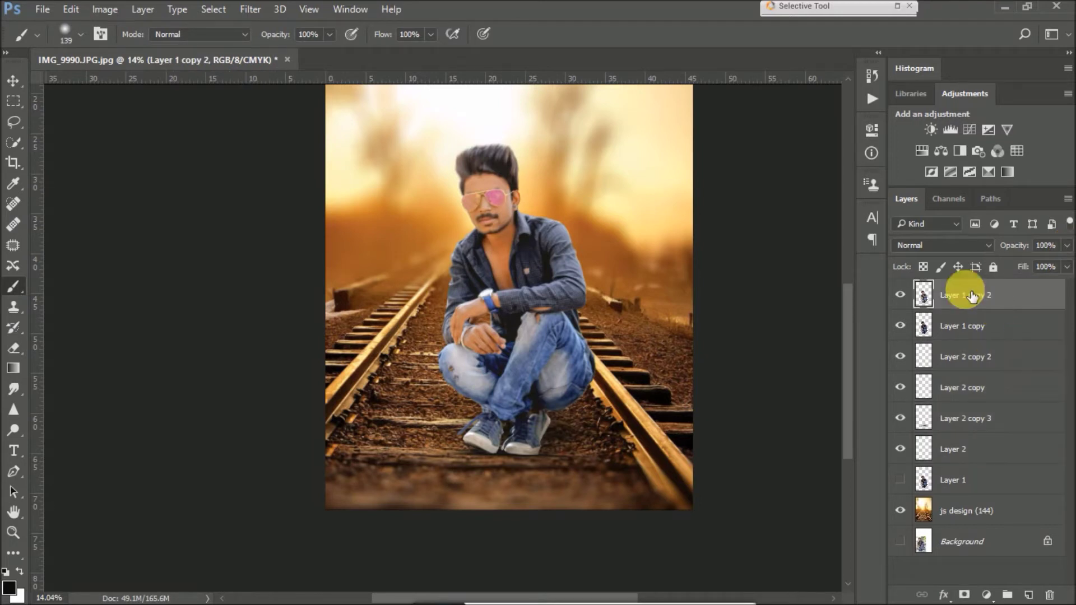
{"action": "left_click", "coordinate": [931, 129]}
{"action": "left_click_drag", "start_coordinate": [718, 204], "coordinate": [694, 214]}
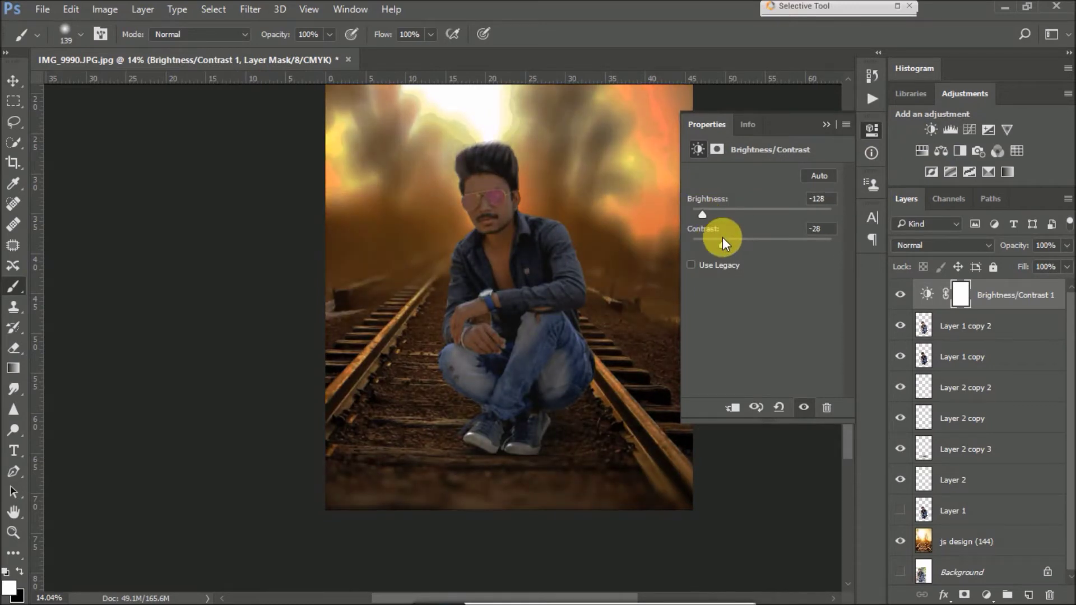
{"action": "left_click_drag", "start_coordinate": [722, 241], "coordinate": [782, 240]}
{"action": "left_click", "coordinate": [825, 125]}
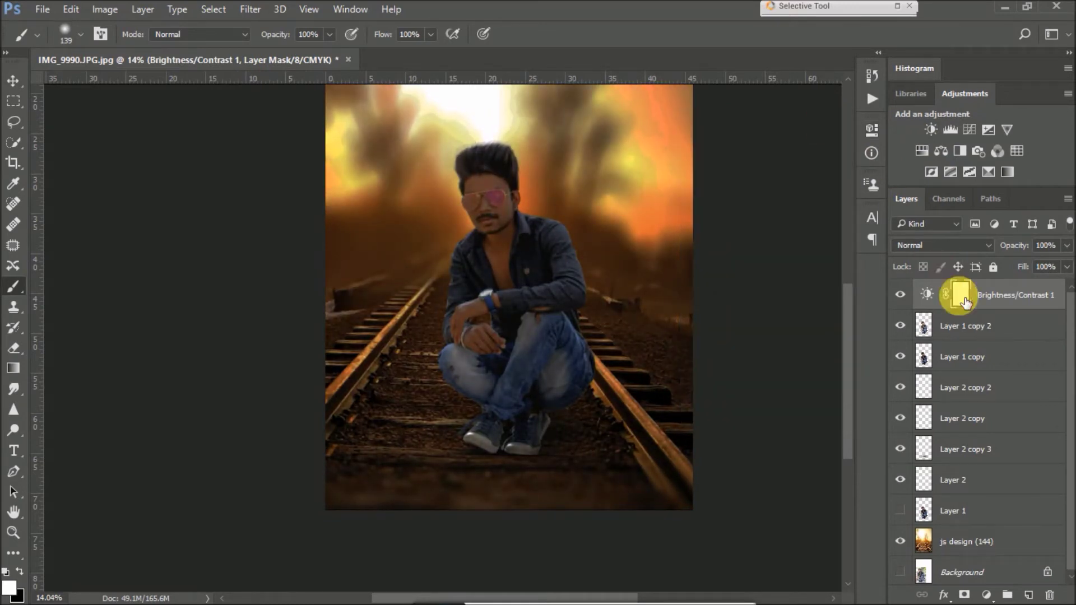
{"action": "key", "text": "ctrl+i"}
Clip the adjustment to the man's layer and paint it in around the right shoe with a ~385 px brush.
{"action": "scroll", "coordinate": [588, 419], "scroll_direction": "up", "scroll_amount": 3}
{"action": "scroll", "coordinate": [527, 499], "scroll_direction": "up", "scroll_amount": 2}
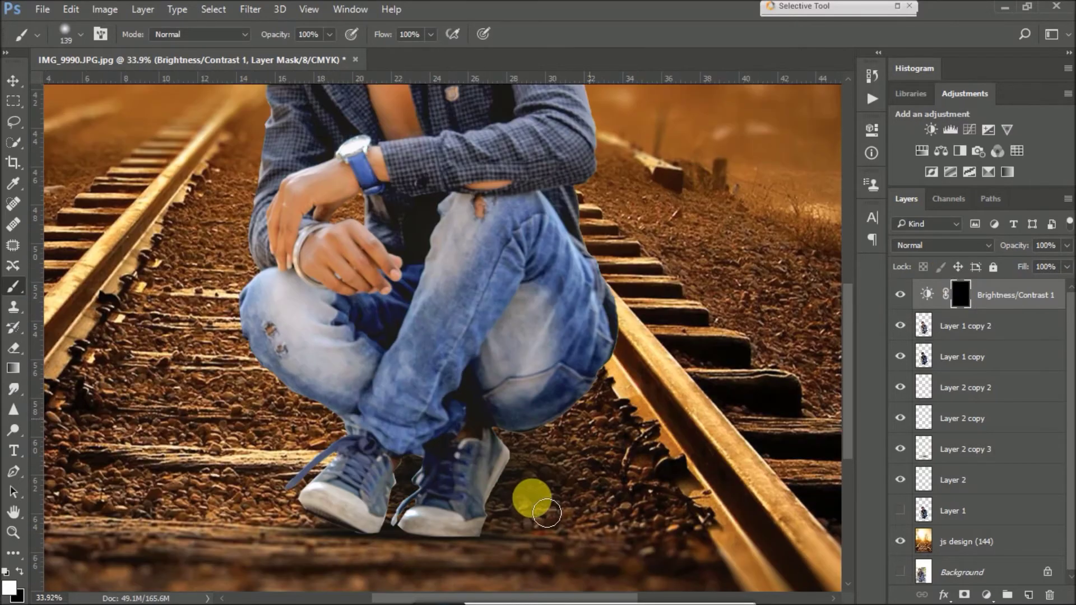
{"action": "scroll", "coordinate": [543, 490], "scroll_direction": "up", "scroll_amount": 2}
{"action": "mouse_move", "coordinate": [552, 495]}
{"action": "left_mouse_down"}
{"action": "mouse_move", "coordinate": [685, 360]}
{"action": "mouse_move", "coordinate": [680, 318]}
{"action": "mouse_move", "coordinate": [548, 450]}
{"action": "mouse_move", "coordinate": [604, 436]}
{"action": "left_mouse_up"}
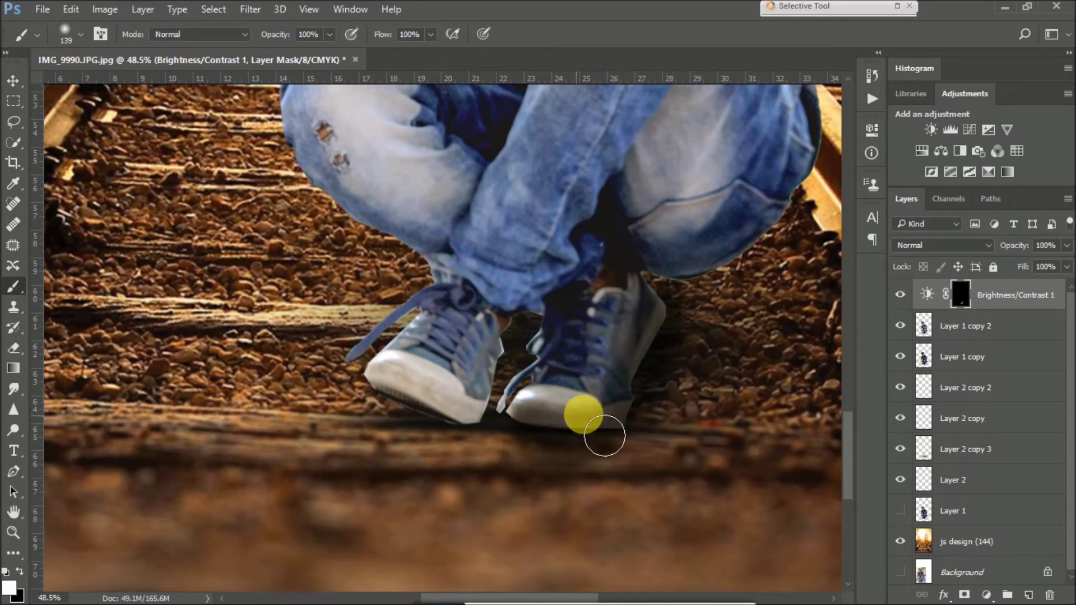
{"action": "left_click", "coordinate": [959, 310], "text": "alt"}
{"action": "left_click_drag", "start_coordinate": [689, 336], "coordinate": [549, 448]}
{"action": "right_click", "coordinate": [544, 426]}
{"action": "mouse_move", "coordinate": [673, 400]}
{"action": "left_mouse_down"}
{"action": "mouse_move", "coordinate": [700, 410]}
{"action": "mouse_move", "coordinate": [498, 512]}
{"action": "mouse_move", "coordinate": [421, 474]}
{"action": "mouse_move", "coordinate": [562, 495]}
{"action": "left_mouse_up"}
{"action": "key", "text": "Return"}
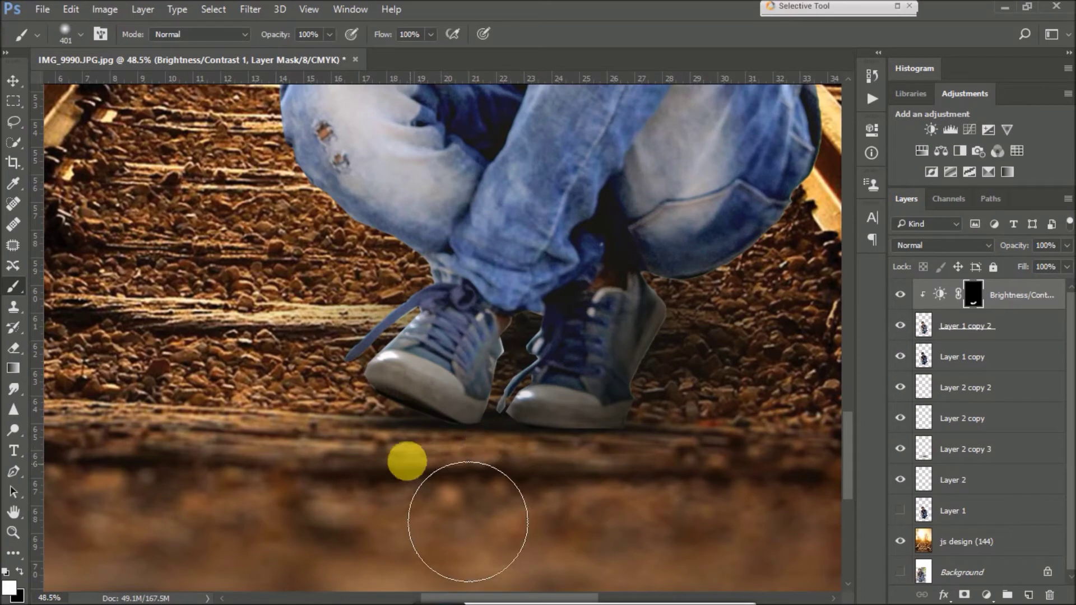
Paint the darkening over the left shoe, the legs and across both knees.
{"action": "left_click_drag", "start_coordinate": [778, 295], "coordinate": [563, 462]}
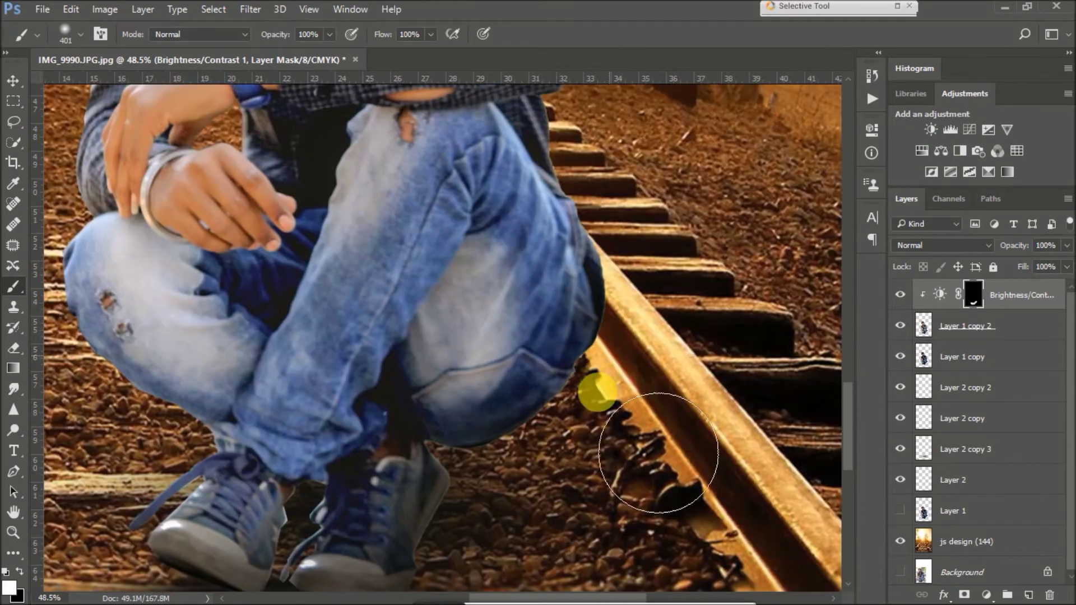
{"action": "left_click_drag", "start_coordinate": [596, 384], "coordinate": [373, 456]}
{"action": "key", "text": "ctrl+0"}
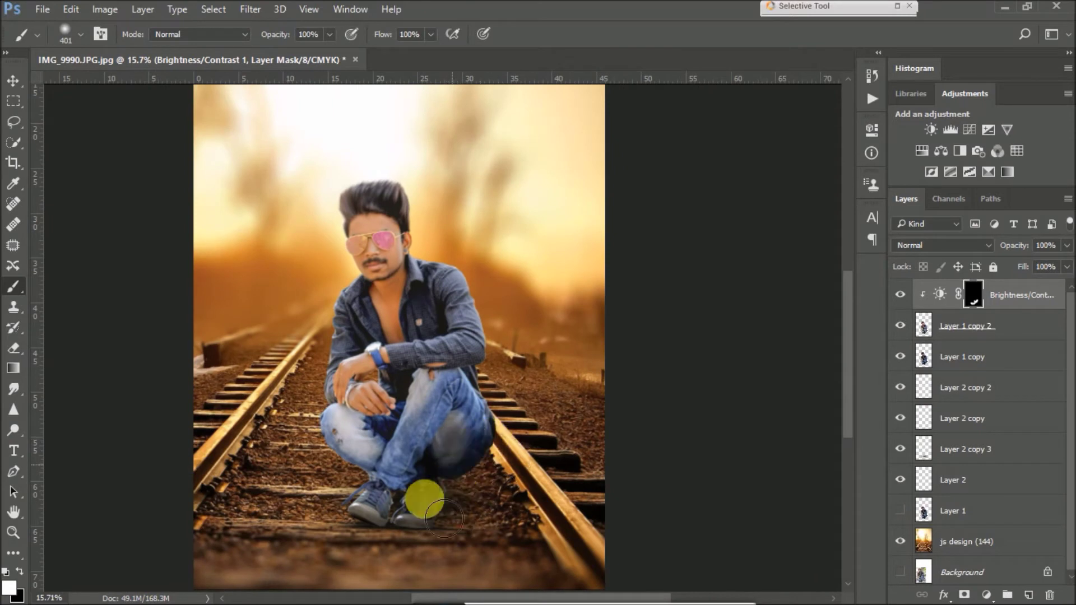
{"action": "left_click_drag", "start_coordinate": [447, 520], "coordinate": [431, 553]}
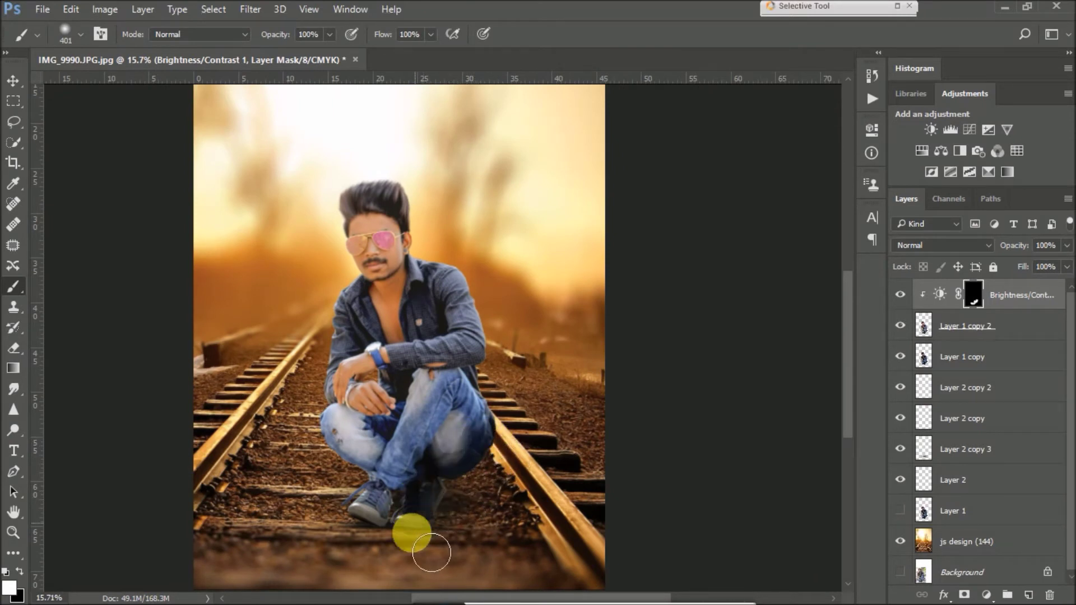
{"action": "mouse_move", "coordinate": [421, 553]}
{"action": "left_mouse_down"}
{"action": "mouse_move", "coordinate": [495, 458]}
{"action": "mouse_move", "coordinate": [428, 283]}
{"action": "mouse_move", "coordinate": [432, 314]}
{"action": "mouse_move", "coordinate": [356, 318]}
{"action": "mouse_move", "coordinate": [404, 433]}
{"action": "mouse_move", "coordinate": [446, 480]}
{"action": "mouse_move", "coordinate": [549, 417]}
{"action": "left_mouse_up"}
{"action": "scroll", "coordinate": [500, 475], "scroll_direction": "down", "scroll_amount": 3}
{"action": "left_click_drag", "start_coordinate": [498, 466], "coordinate": [450, 436]}
{"action": "scroll", "coordinate": [449, 436], "scroll_direction": "up", "scroll_amount": 1}
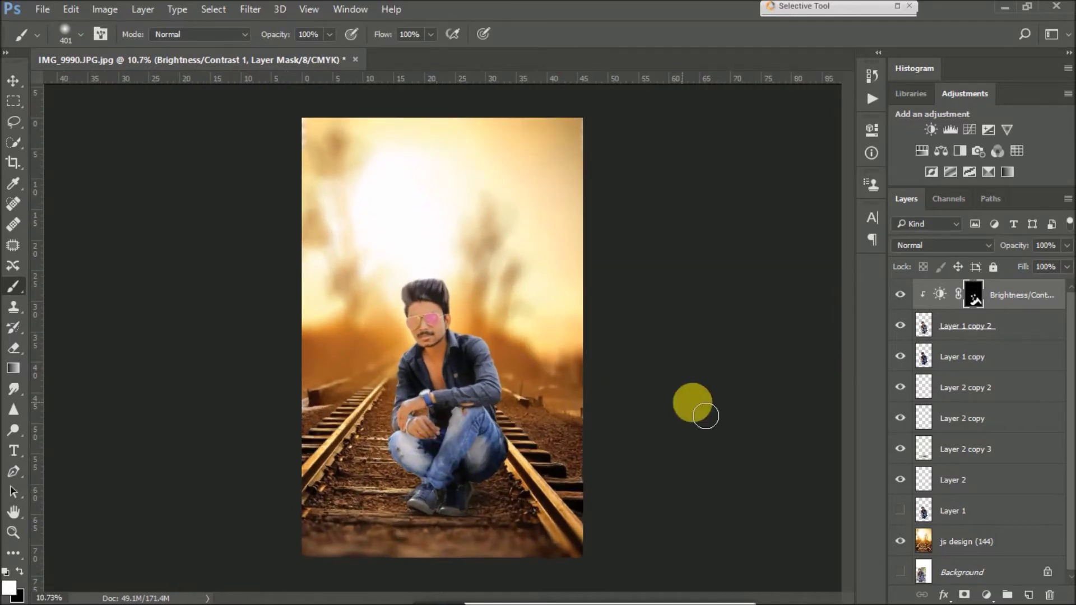
{"action": "left_click", "coordinate": [1016, 299]}
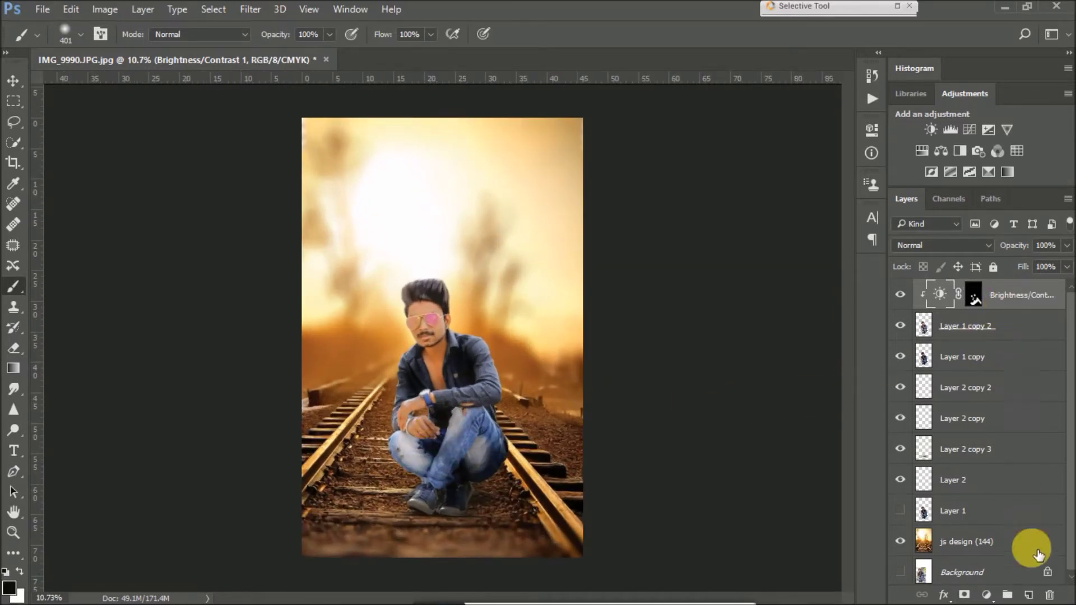
Stamp a merged Layer 3 of the whole image and open it in the Camera Raw Filter.
{"action": "left_click", "coordinate": [1029, 594]}
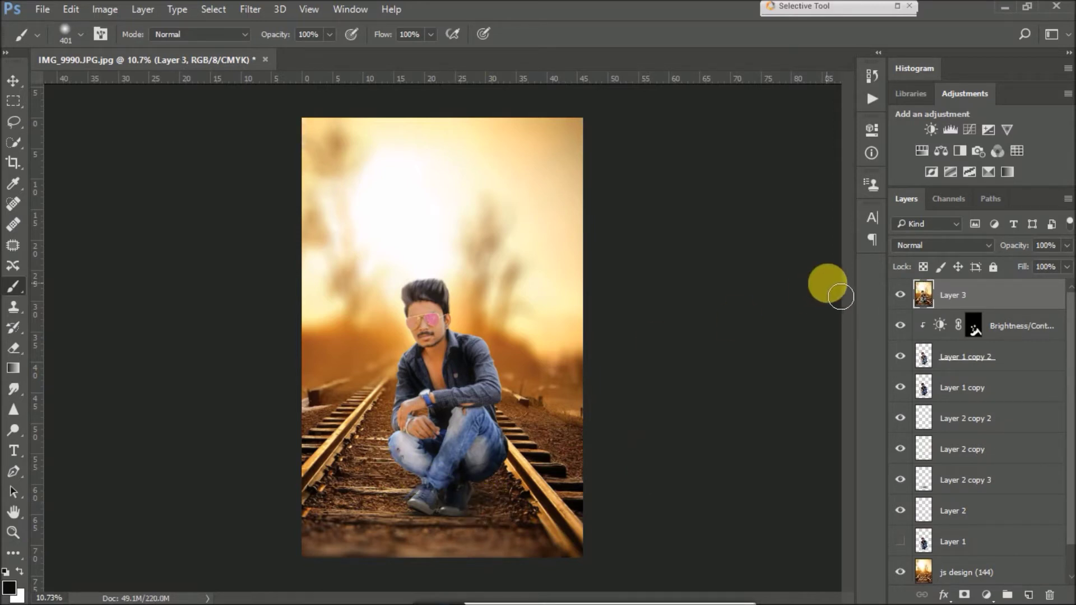
{"action": "left_click", "coordinate": [255, 9]}
{"action": "left_click", "coordinate": [288, 102]}
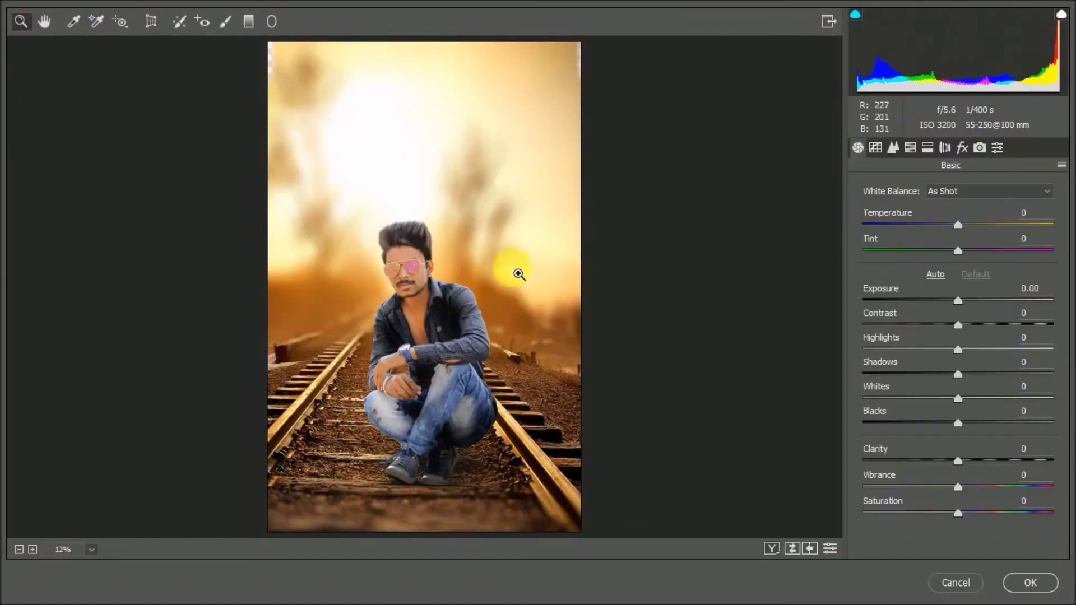
Lift Blacks to +2 and add lens vignetting -92 plus post-crop vignetting Amount -31.
{"action": "left_click_drag", "start_coordinate": [943, 424], "coordinate": [960, 425]}
{"action": "left_click", "coordinate": [944, 147]}
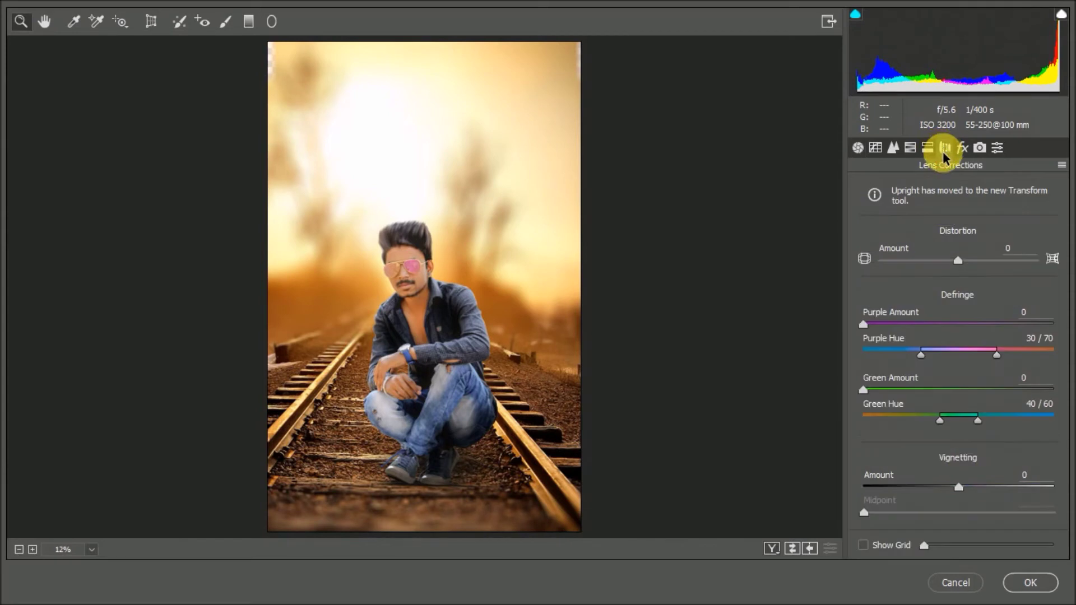
{"action": "left_click_drag", "start_coordinate": [933, 492], "coordinate": [881, 488]}
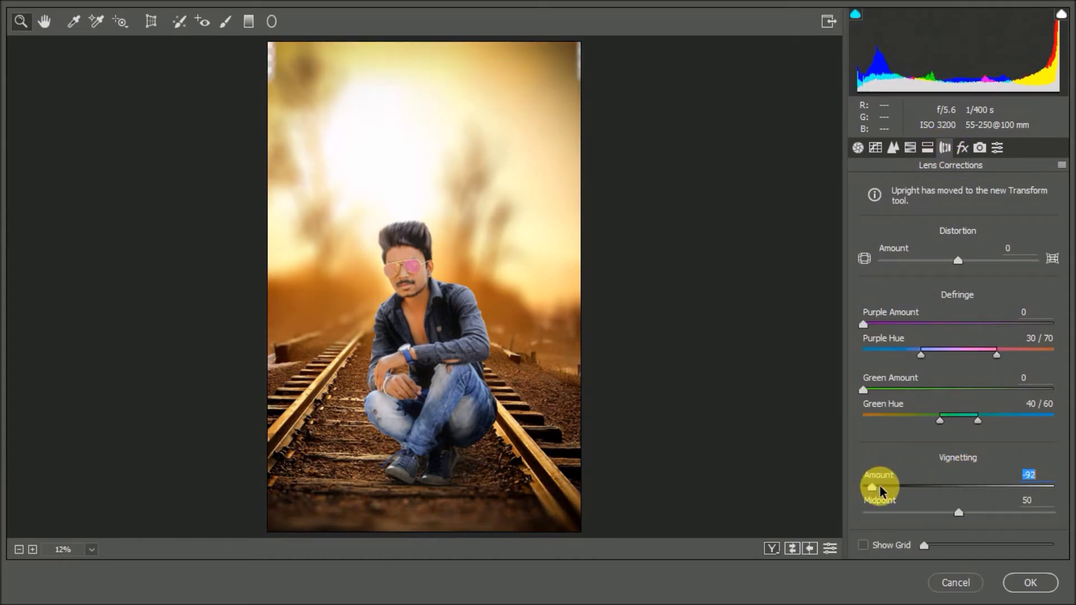
{"action": "left_click", "coordinate": [962, 147]}
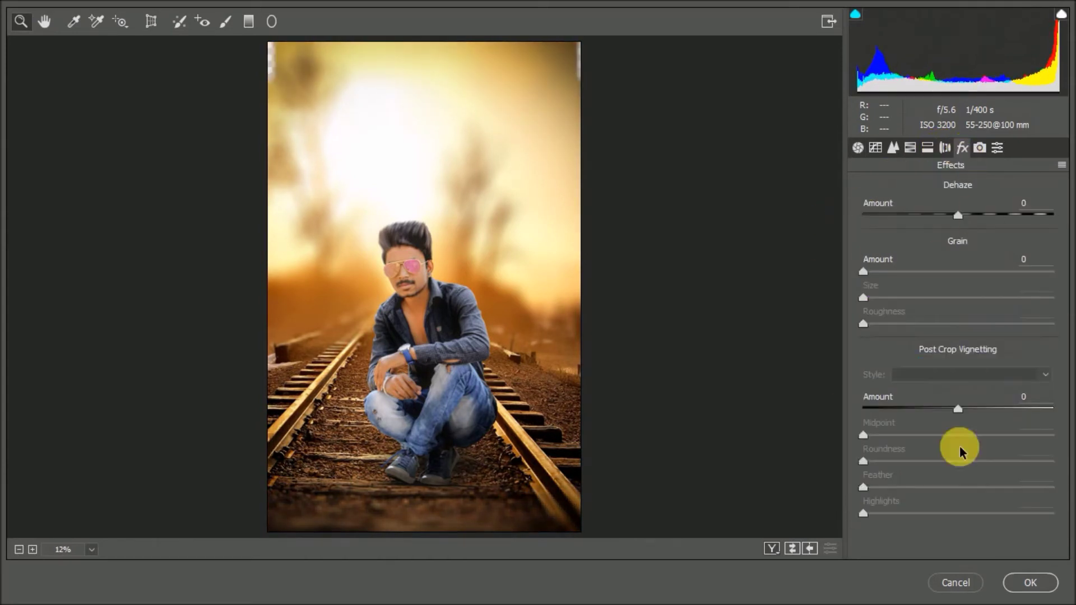
{"action": "left_click_drag", "start_coordinate": [958, 408], "coordinate": [932, 411]}
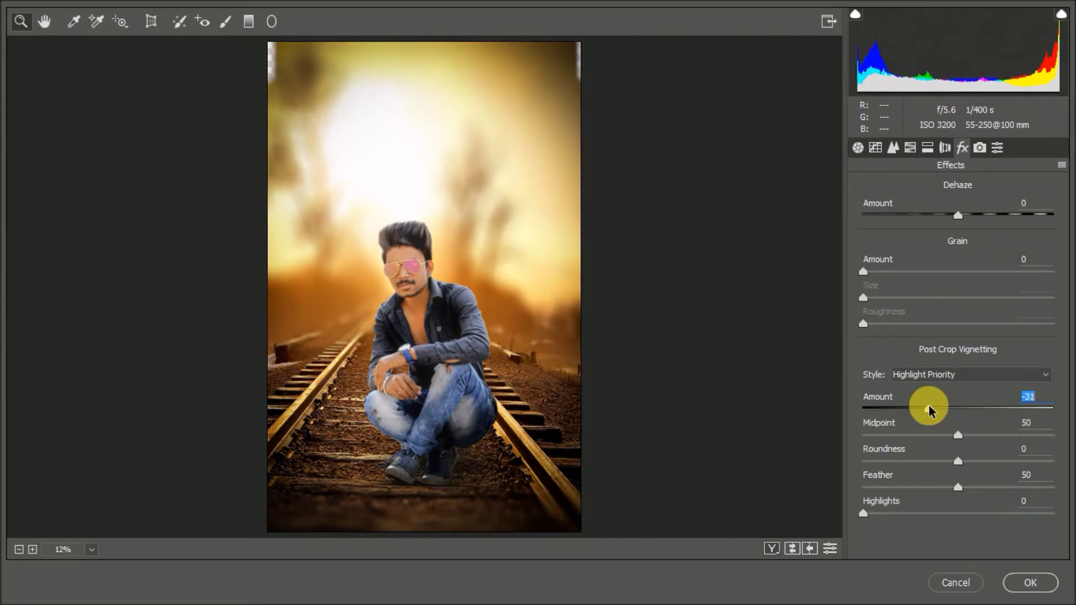
{"action": "left_click", "coordinate": [857, 148]}
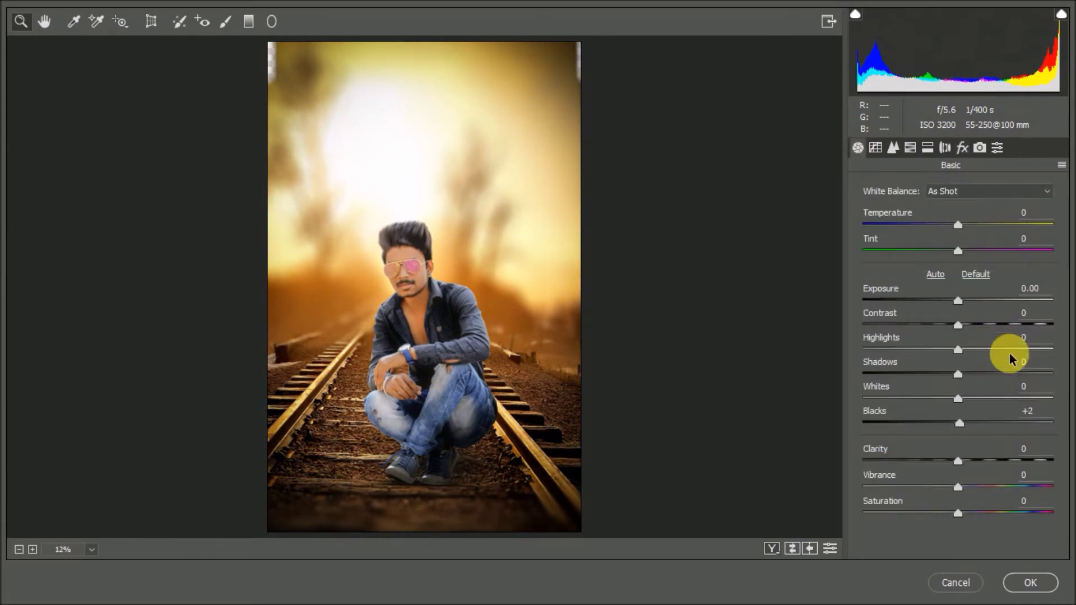
Set Highlights -53, Shadows +13 and Blacks -23 in the Camera Raw Basic panel.
{"action": "left_click", "coordinate": [1006, 373]}
{"action": "left_click_drag", "start_coordinate": [957, 349], "coordinate": [900, 352]}
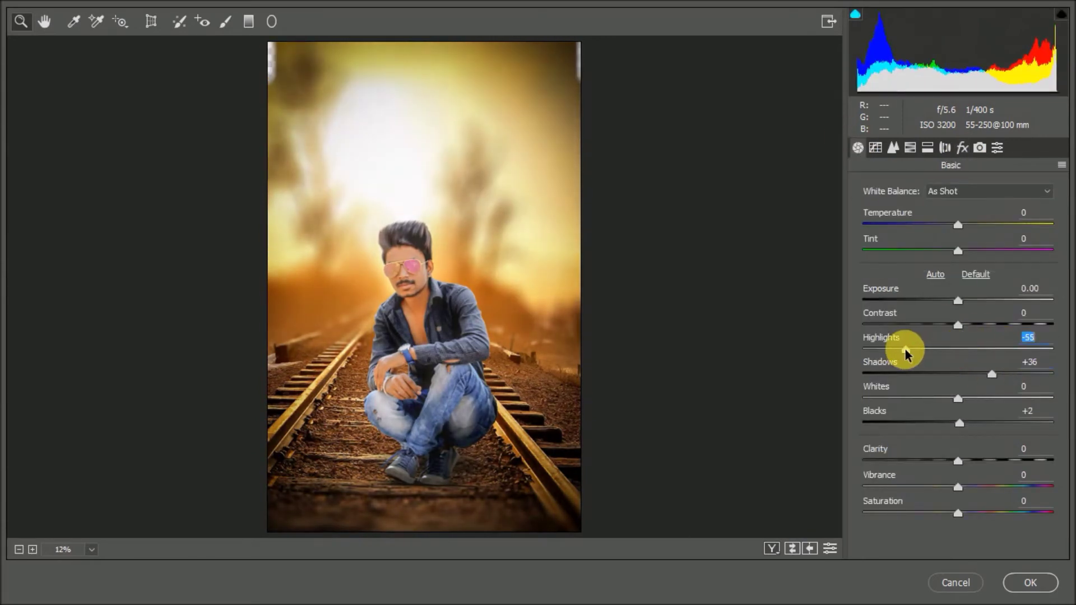
{"action": "left_click", "coordinate": [968, 372]}
{"action": "left_click_drag", "start_coordinate": [959, 423], "coordinate": [932, 424]}
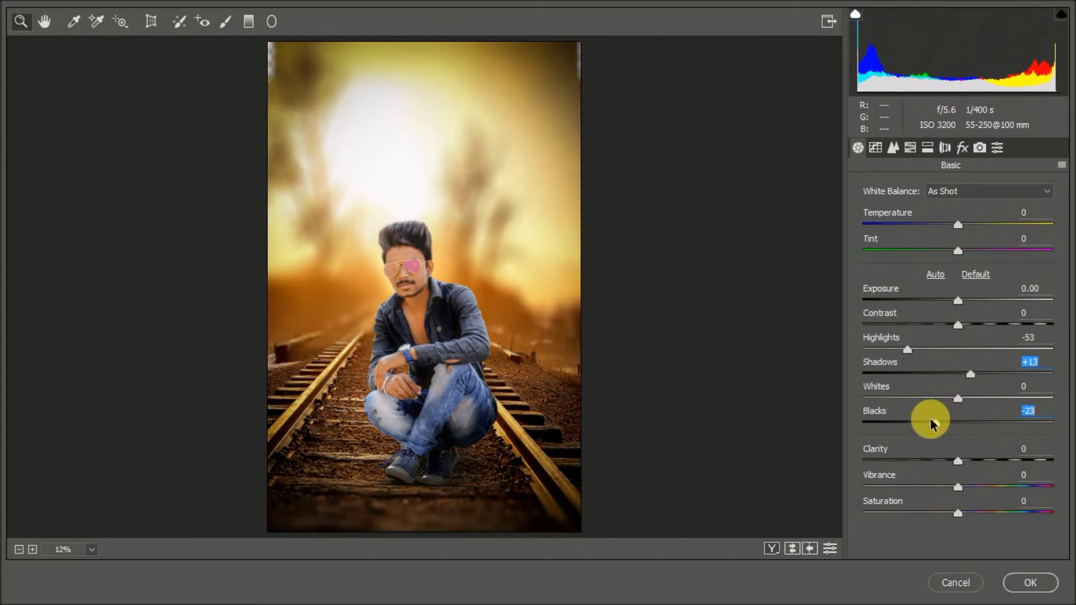
Add Clarity +4, Vibrance +3, Temperature +5, Exposure +0.15, and luminance noise reduction 16.
{"action": "left_click", "coordinate": [979, 460]}
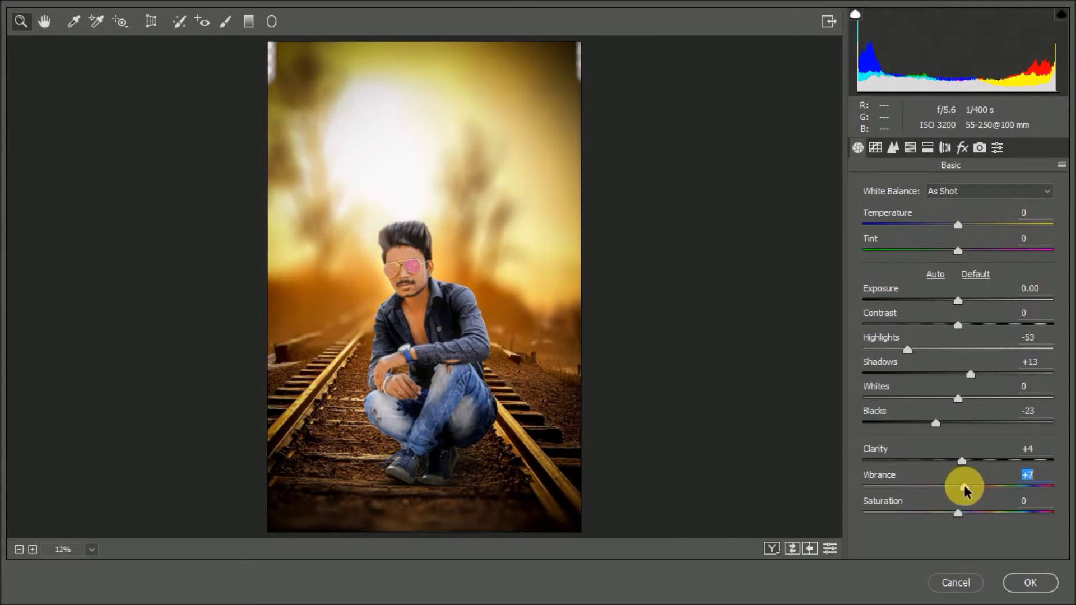
{"action": "left_click_drag", "start_coordinate": [964, 489], "coordinate": [961, 487]}
{"action": "left_click_drag", "start_coordinate": [955, 224], "coordinate": [964, 227]}
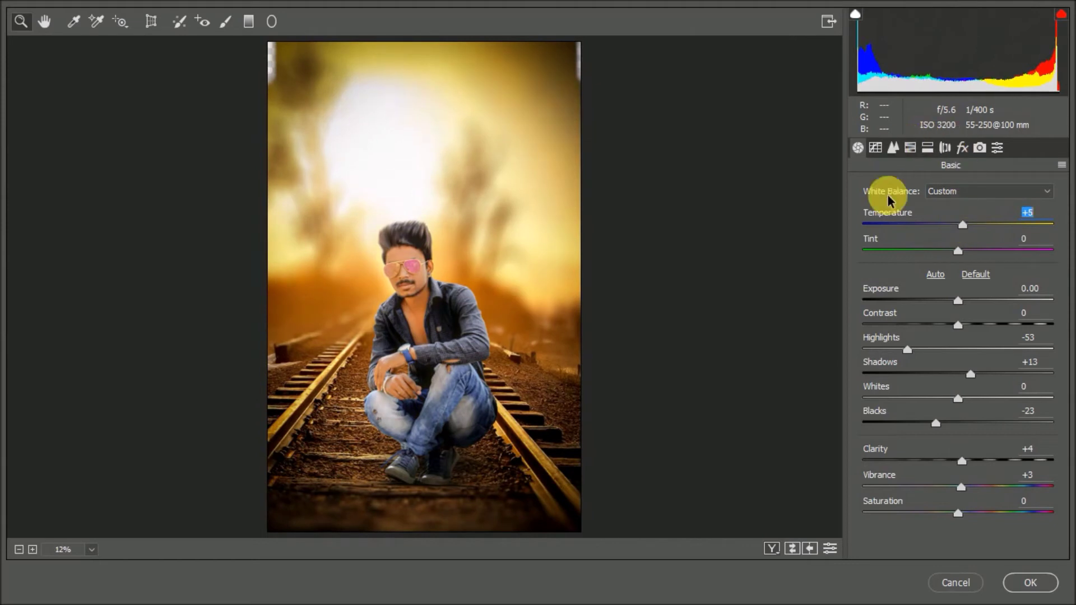
{"action": "left_click_drag", "start_coordinate": [956, 301], "coordinate": [964, 305]}
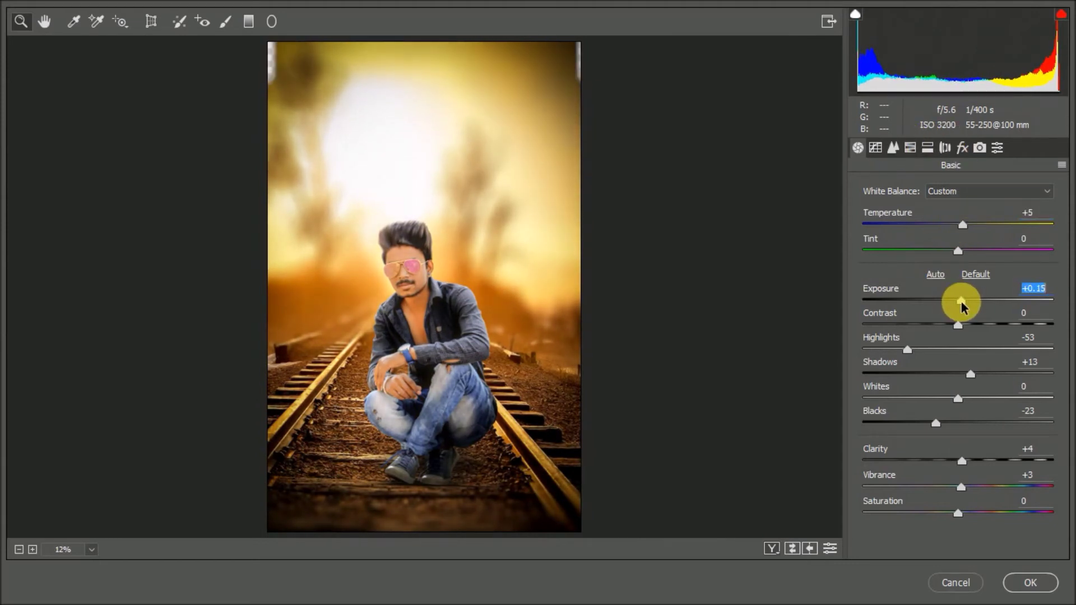
{"action": "left_click", "coordinate": [893, 147]}
{"action": "left_click_drag", "start_coordinate": [863, 343], "coordinate": [893, 343]}
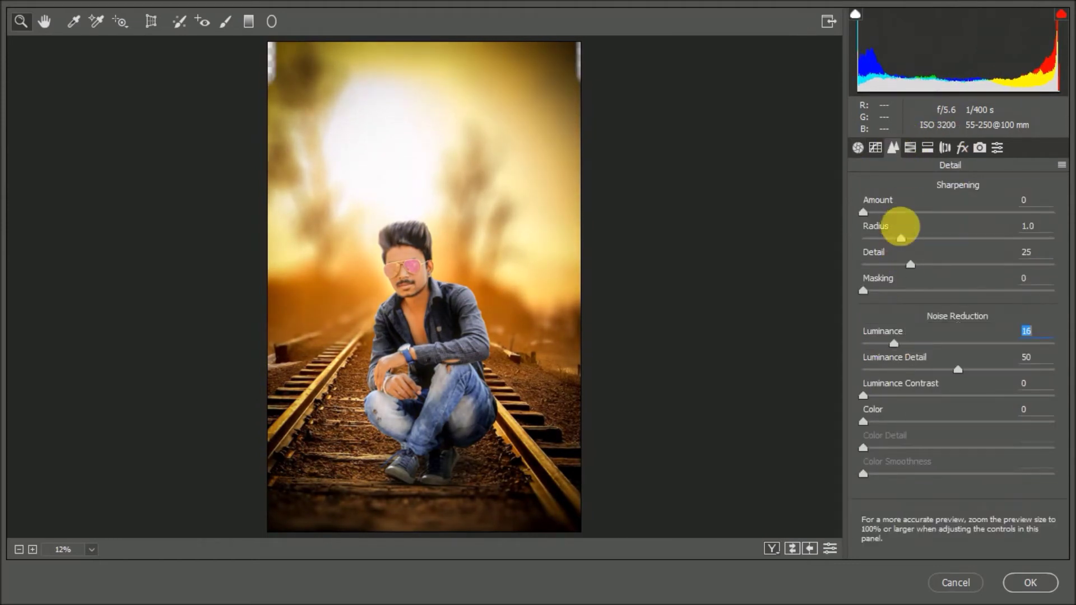
Shift the Blues hue toward cyan for the jeans, resetting trial Greens and Yellows hue changes.
{"action": "left_click", "coordinate": [909, 148]}
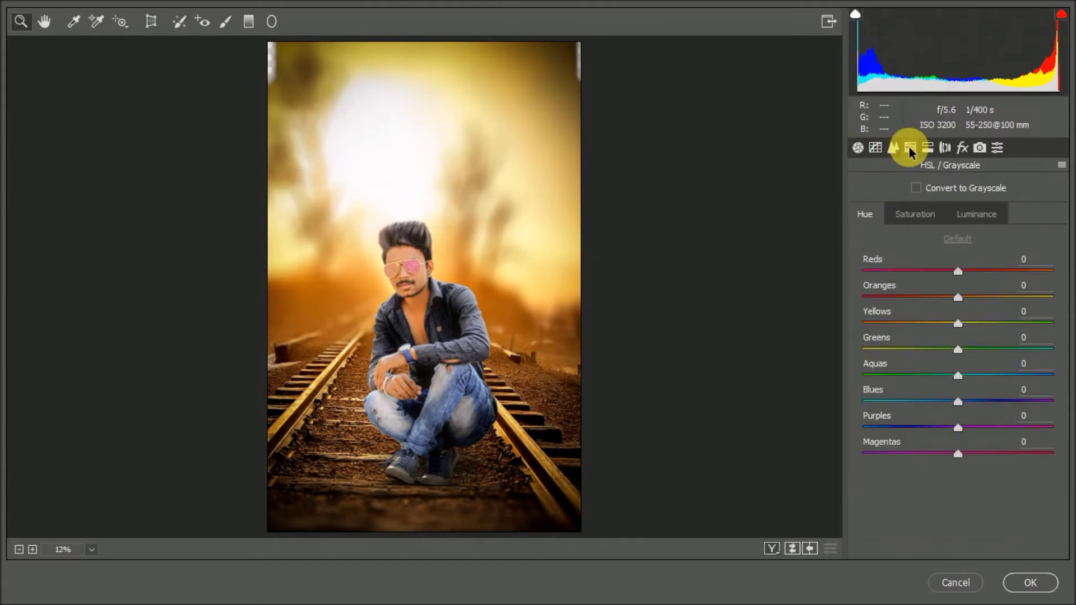
{"action": "mouse_move", "coordinate": [958, 348]}
{"action": "left_mouse_down"}
{"action": "mouse_move", "coordinate": [1009, 348]}
{"action": "mouse_move", "coordinate": [851, 346]}
{"action": "left_mouse_up"}
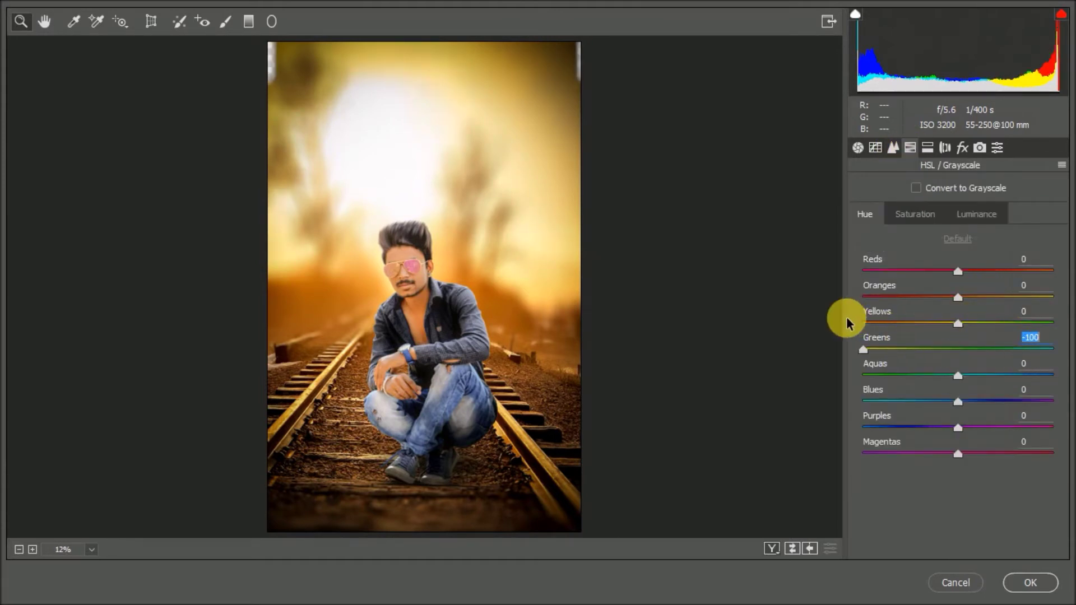
{"action": "mouse_move", "coordinate": [958, 324]}
{"action": "left_mouse_down"}
{"action": "mouse_move", "coordinate": [989, 325]}
{"action": "mouse_move", "coordinate": [1050, 296]}
{"action": "mouse_move", "coordinate": [896, 296]}
{"action": "mouse_move", "coordinate": [958, 296]}
{"action": "left_mouse_up"}
{"action": "left_click", "coordinate": [961, 322]}
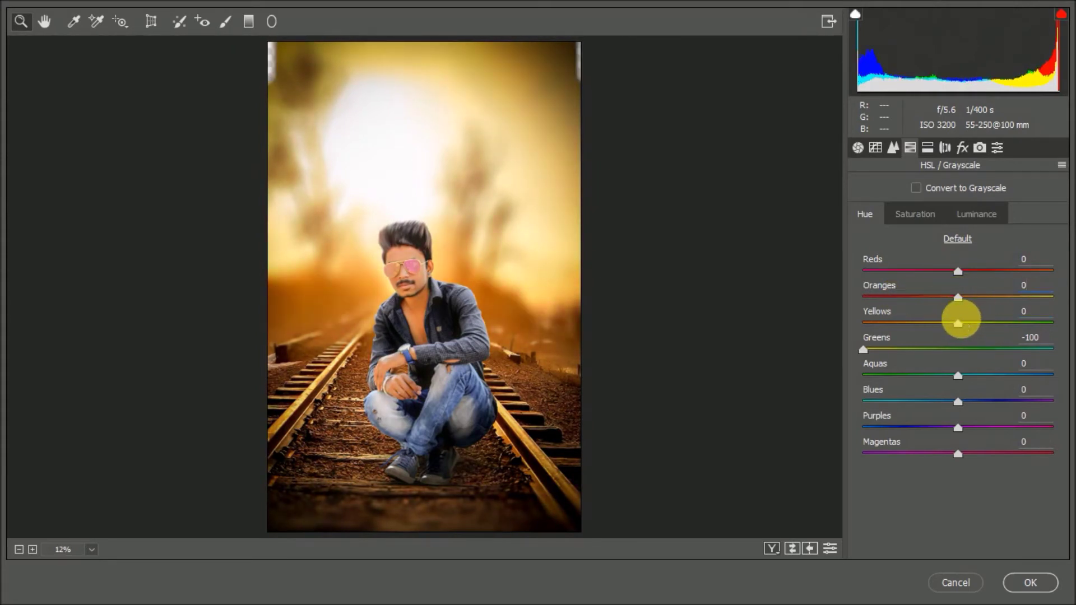
{"action": "double_click", "coordinate": [958, 349]}
{"action": "left_click_drag", "start_coordinate": [958, 402], "coordinate": [891, 401]}
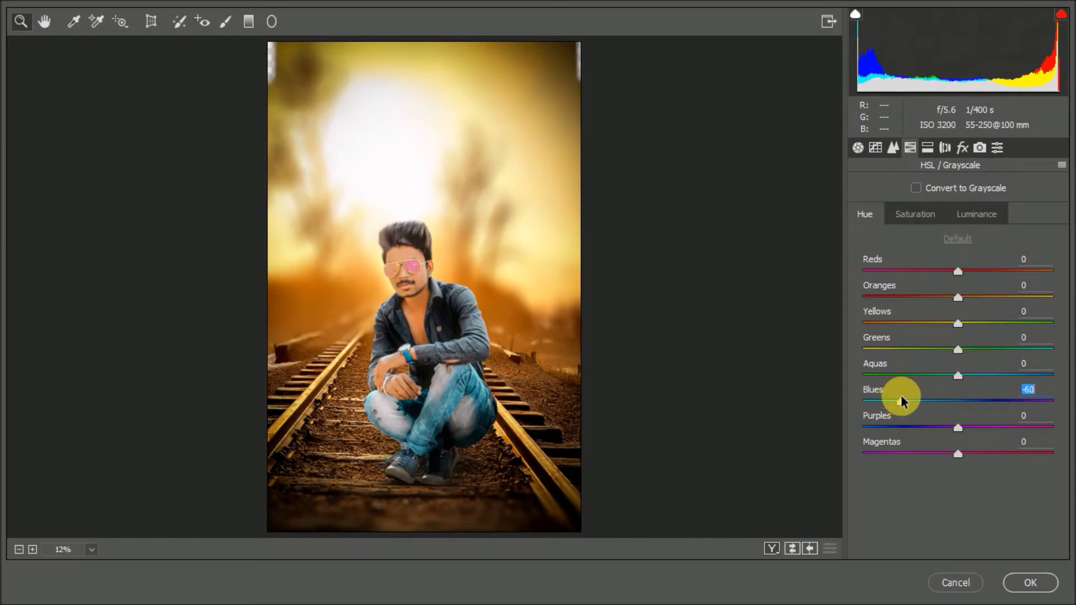
Brighten the Oranges luminance and apply the Camera Raw grade to Layer 3.
{"action": "left_click", "coordinate": [910, 214]}
{"action": "mouse_move", "coordinate": [957, 297]}
{"action": "left_mouse_down"}
{"action": "mouse_move", "coordinate": [884, 298]}
{"action": "mouse_move", "coordinate": [981, 297]}
{"action": "left_mouse_up"}
{"action": "left_click", "coordinate": [975, 214]}
{"action": "left_click", "coordinate": [1031, 583]}
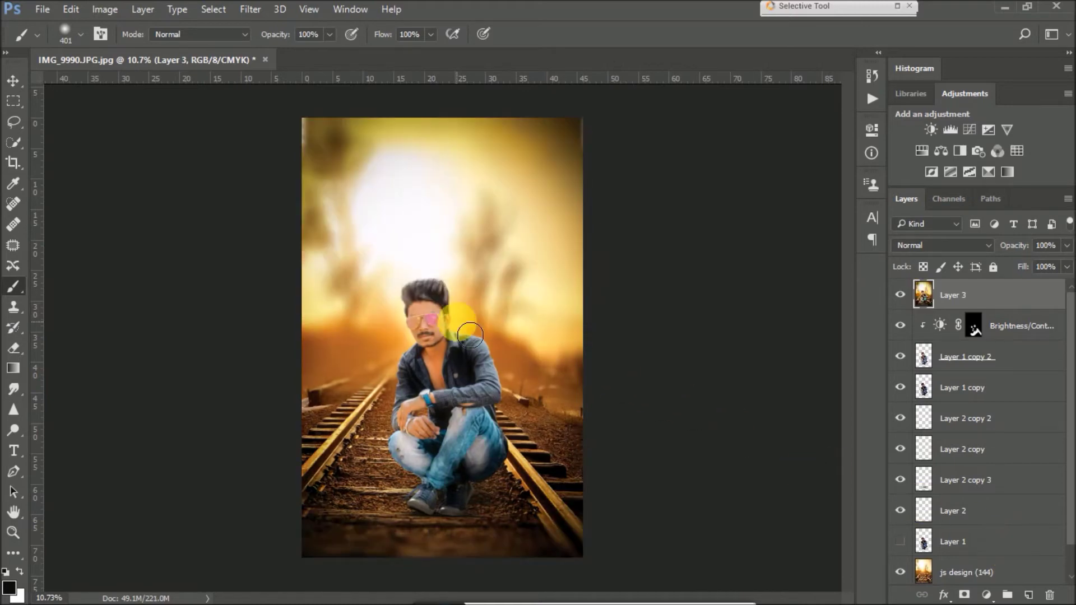
{"action": "scroll", "coordinate": [465, 322], "scroll_direction": "up", "scroll_amount": 3}
{"action": "scroll", "coordinate": [468, 325], "scroll_direction": "up", "scroll_amount": 3}
{"action": "scroll", "coordinate": [569, 368], "scroll_direction": "up", "scroll_amount": 1}
{"action": "scroll", "coordinate": [576, 377], "scroll_direction": "up", "scroll_amount": 1}
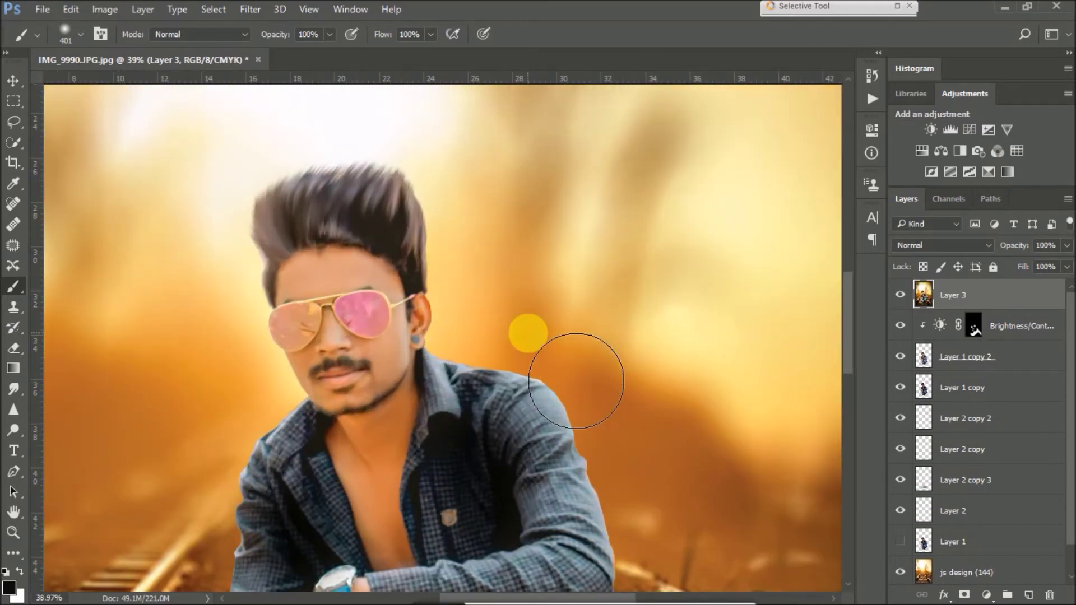
{"action": "scroll", "coordinate": [582, 386], "scroll_direction": "up", "scroll_amount": 2}
{"action": "scroll", "coordinate": [576, 381], "scroll_direction": "down", "scroll_amount": 2}
{"action": "scroll", "coordinate": [564, 360], "scroll_direction": "down", "scroll_amount": 2}
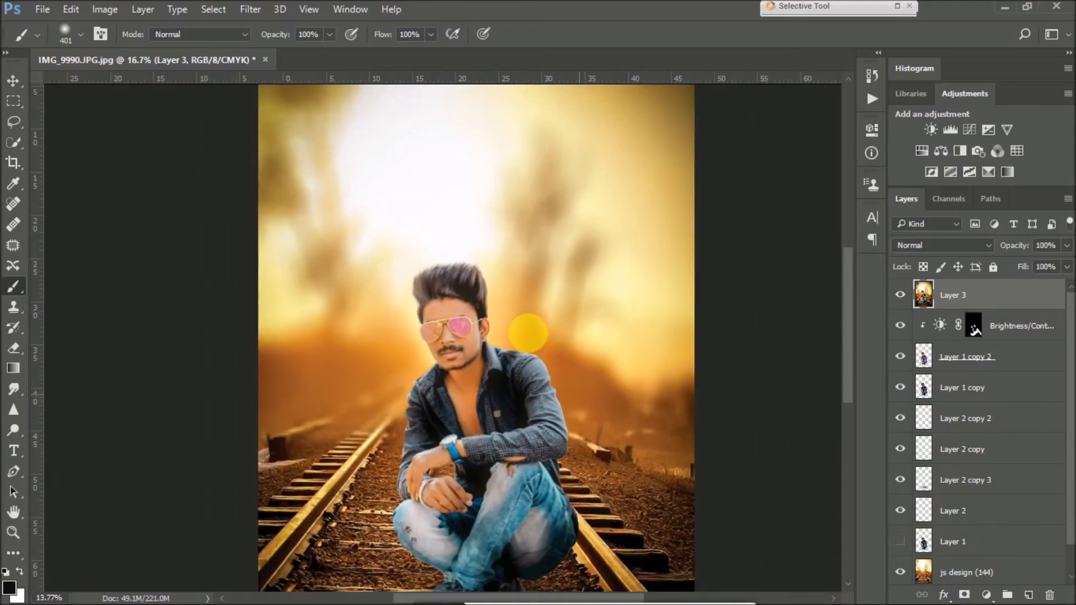
{"action": "scroll", "coordinate": [540, 344], "scroll_direction": "down", "scroll_amount": 2}
{"action": "scroll", "coordinate": [537, 343], "scroll_direction": "down", "scroll_amount": 1}
{"action": "scroll", "coordinate": [536, 343], "scroll_direction": "up", "scroll_amount": 1}
{"action": "scroll", "coordinate": [539, 345], "scroll_direction": "up", "scroll_amount": 1}
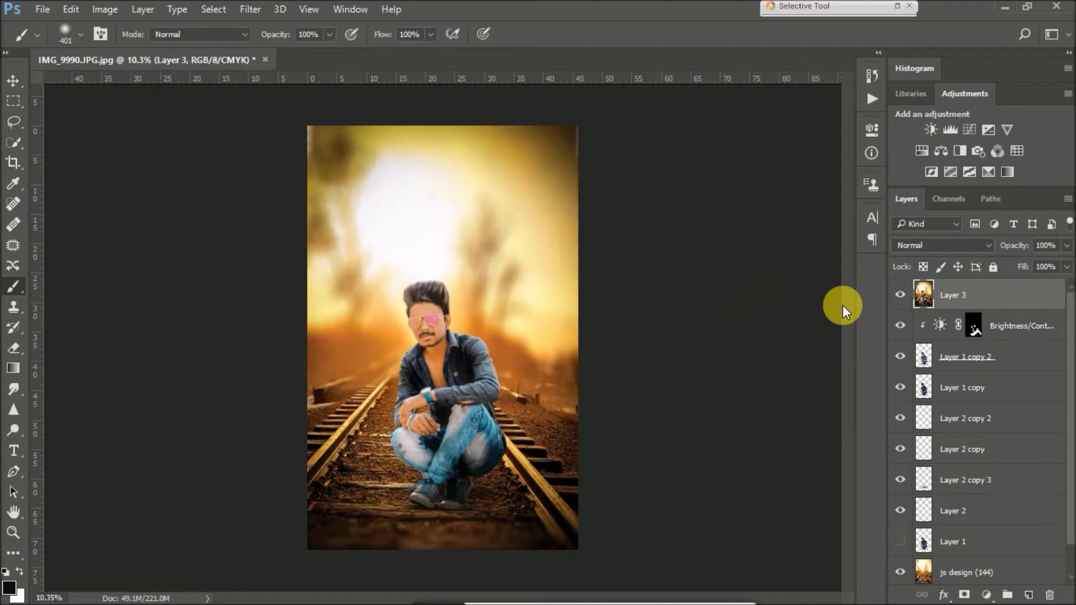
Apply Detail Extractor in Color Efex Pro 4 at 17% and 82% opacity, then add a second Detail Extractor.
{"action": "left_click", "coordinate": [250, 10]}
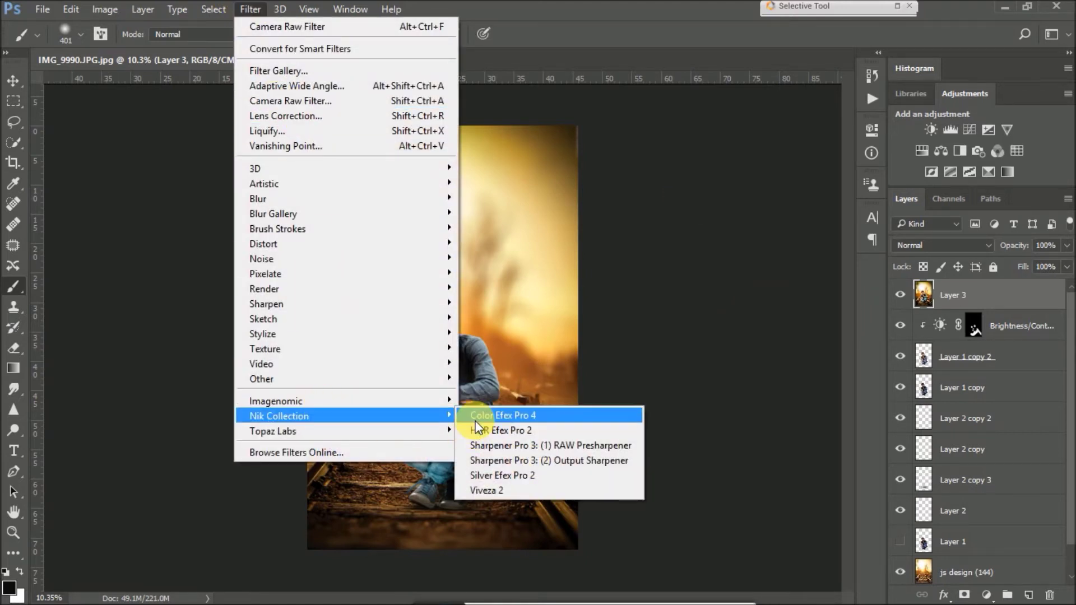
{"action": "left_click", "coordinate": [475, 420]}
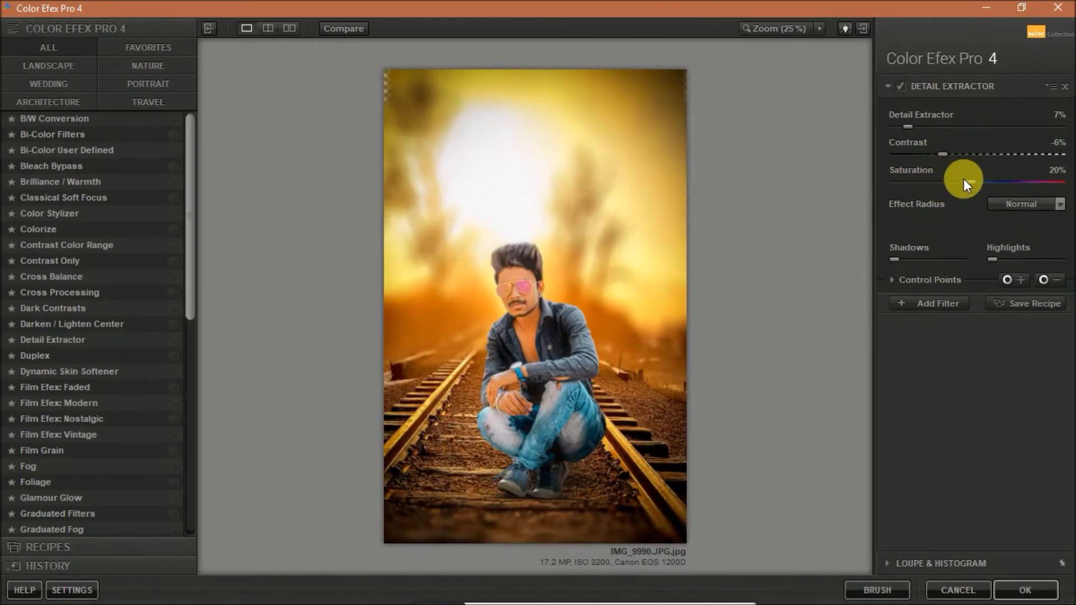
{"action": "mouse_move", "coordinate": [936, 127]}
{"action": "left_mouse_down"}
{"action": "mouse_move", "coordinate": [927, 127]}
{"action": "mouse_move", "coordinate": [960, 152]}
{"action": "mouse_move", "coordinate": [912, 126]}
{"action": "left_mouse_up"}
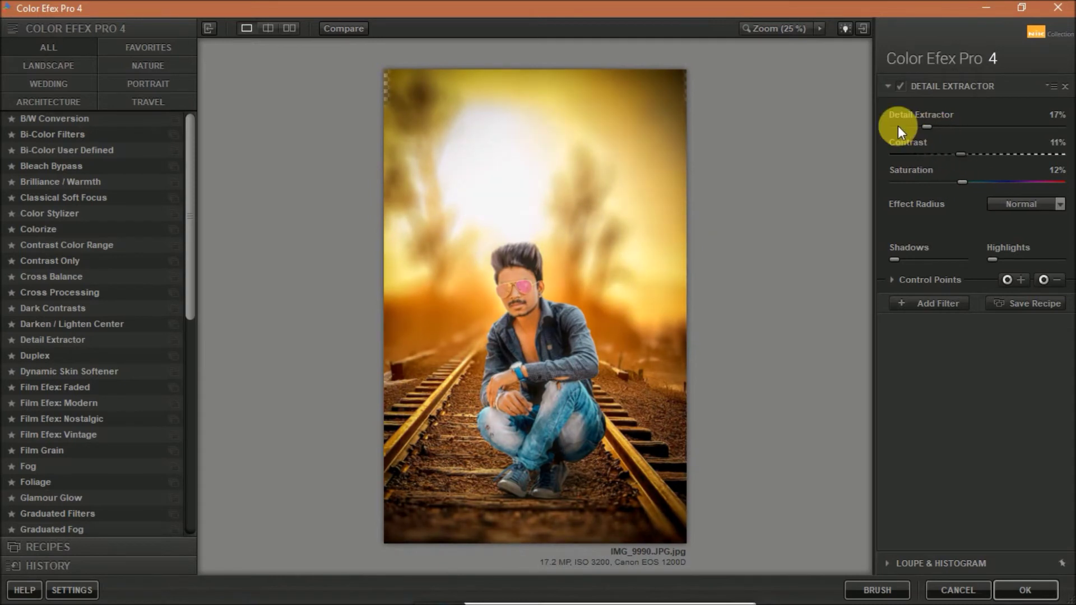
{"action": "left_click", "coordinate": [919, 282]}
{"action": "left_click", "coordinate": [935, 403]}
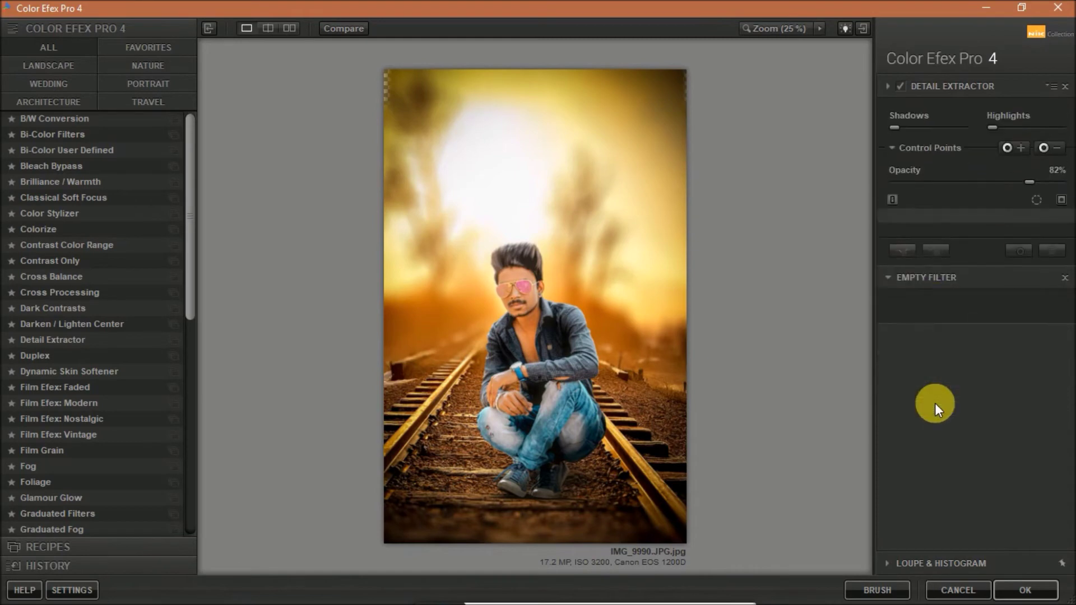
{"action": "left_click", "coordinate": [55, 336]}
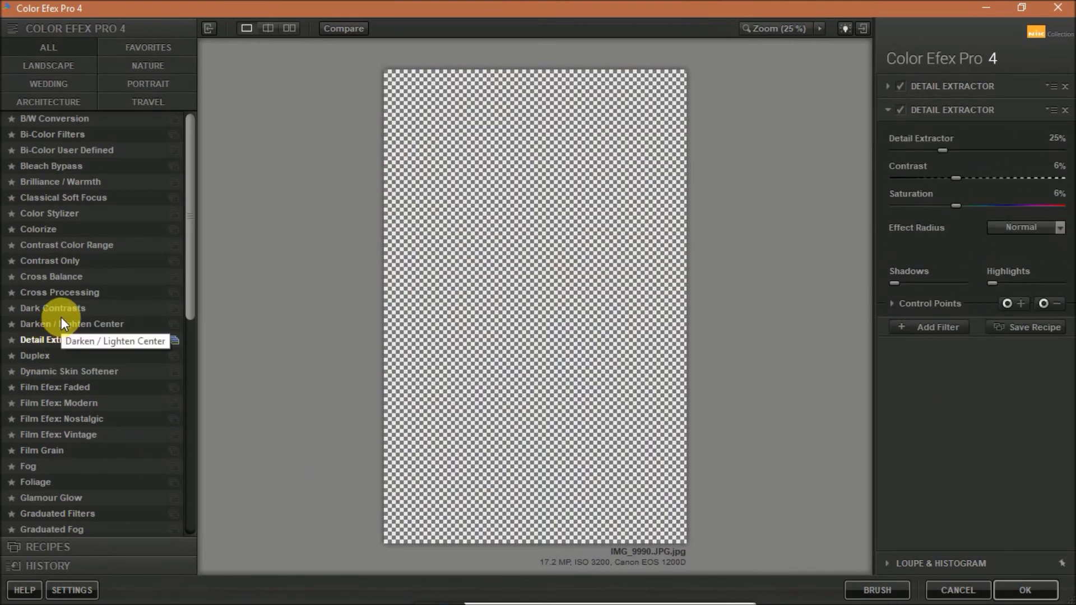
Use Dark Contrasts for the second filter, setting Brightness -24% and Saturation -16%.
{"action": "left_click", "coordinate": [62, 310]}
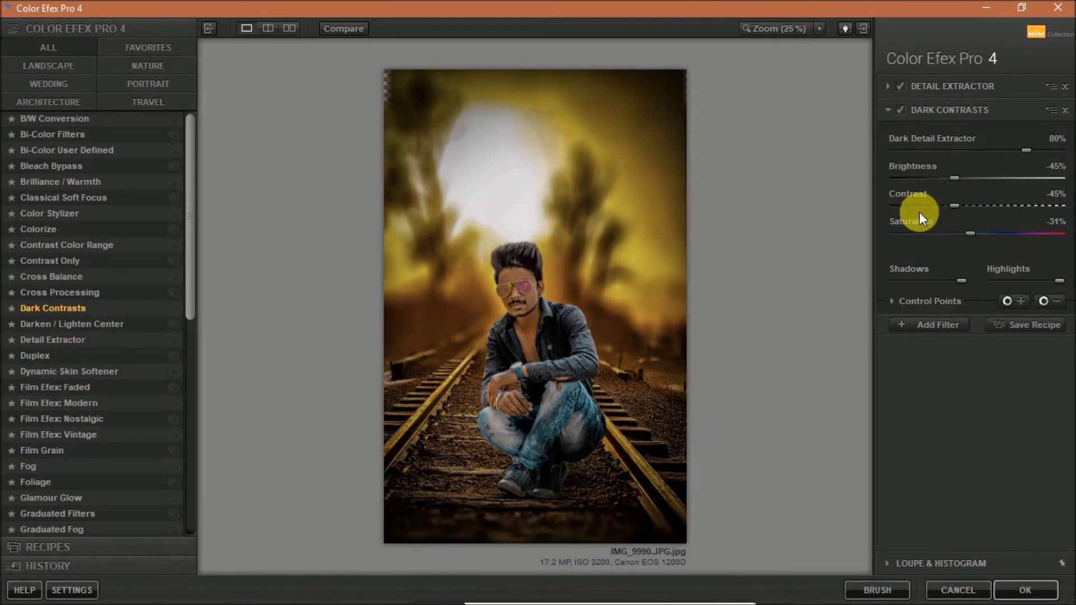
{"action": "mouse_move", "coordinate": [987, 206]}
{"action": "left_mouse_down"}
{"action": "mouse_move", "coordinate": [1047, 206]}
{"action": "mouse_move", "coordinate": [998, 205]}
{"action": "left_mouse_up"}
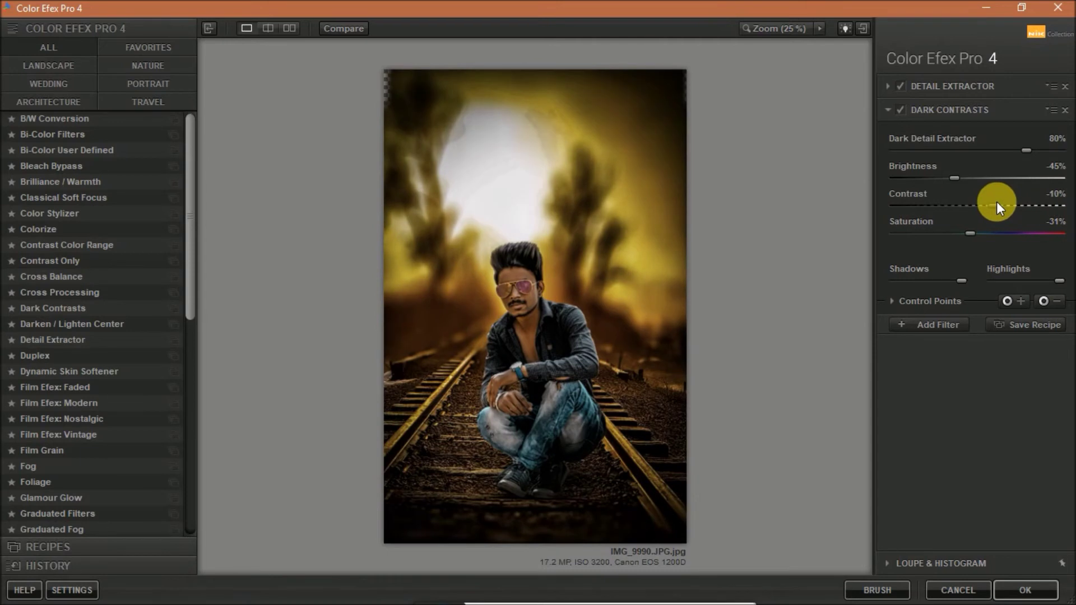
{"action": "left_click_drag", "start_coordinate": [980, 151], "coordinate": [964, 150]}
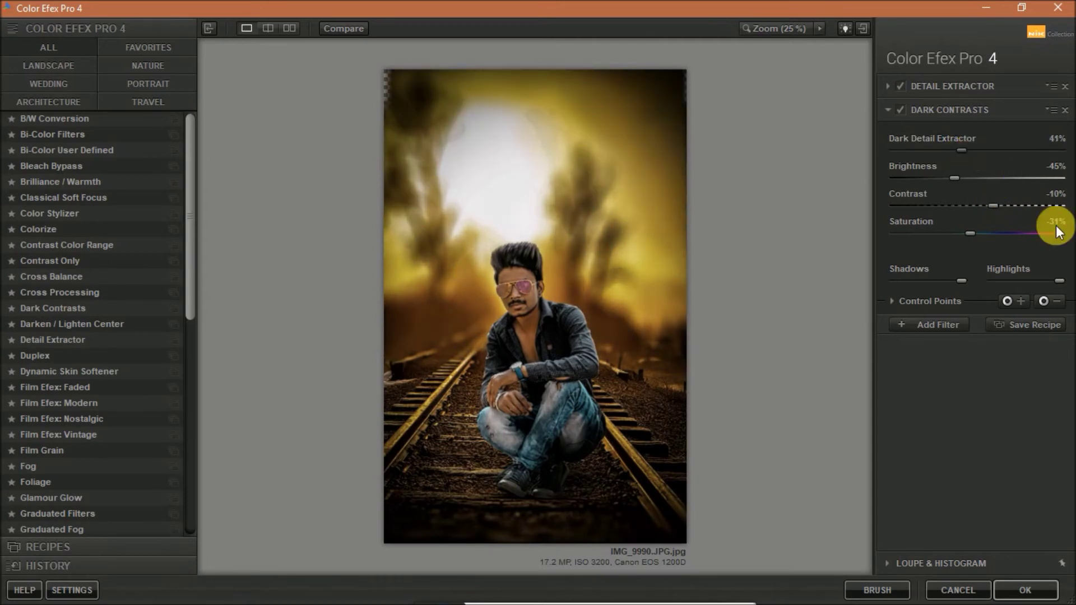
{"action": "left_click", "coordinate": [1045, 207]}
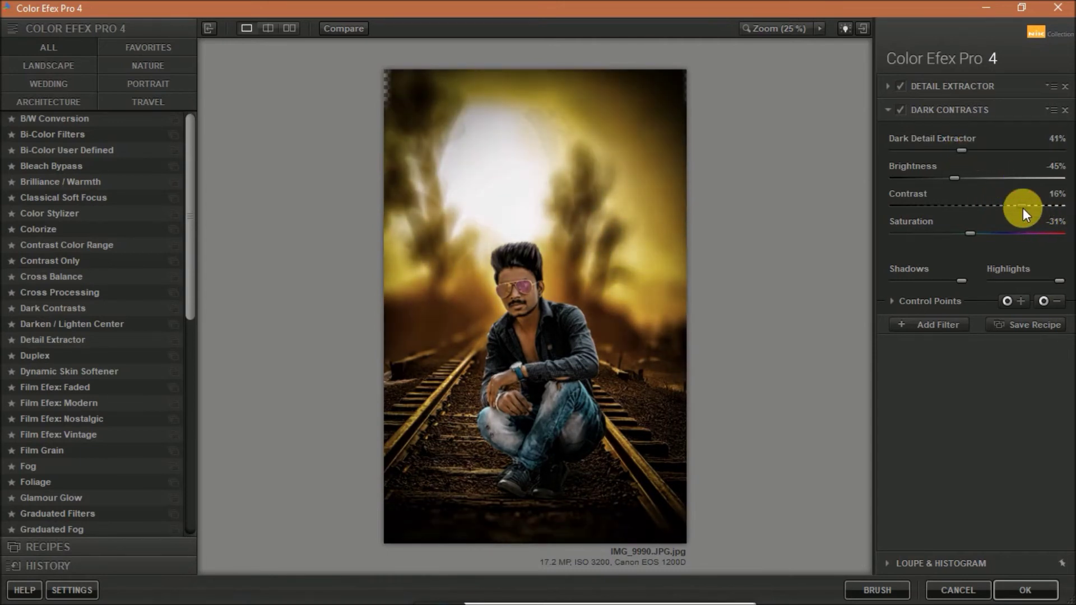
{"action": "left_click", "coordinate": [990, 234]}
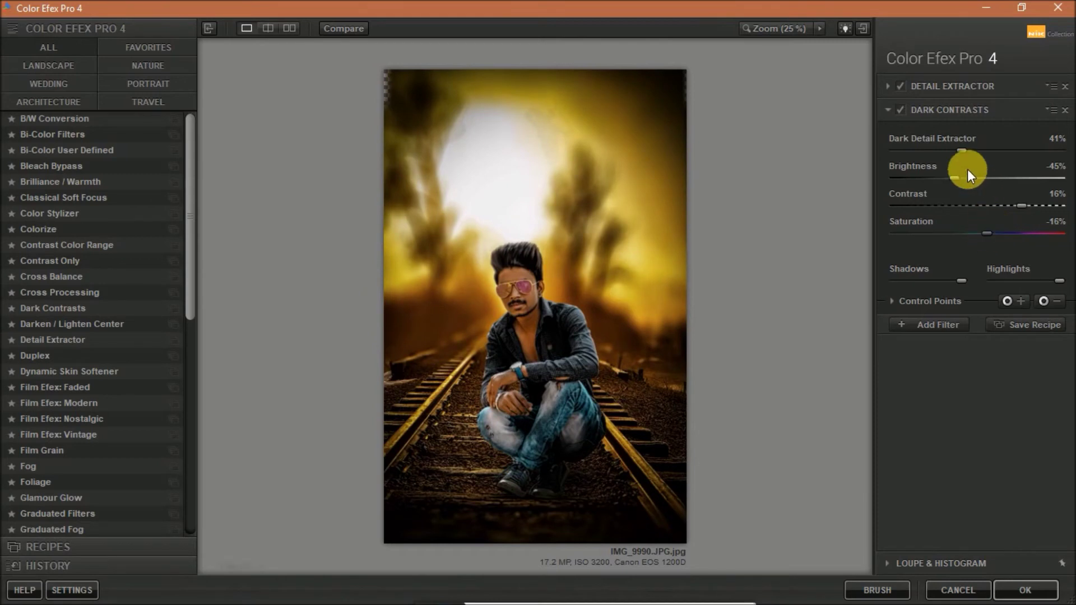
{"action": "left_click", "coordinate": [943, 178]}
{"action": "left_click_drag", "start_coordinate": [956, 177], "coordinate": [978, 177]}
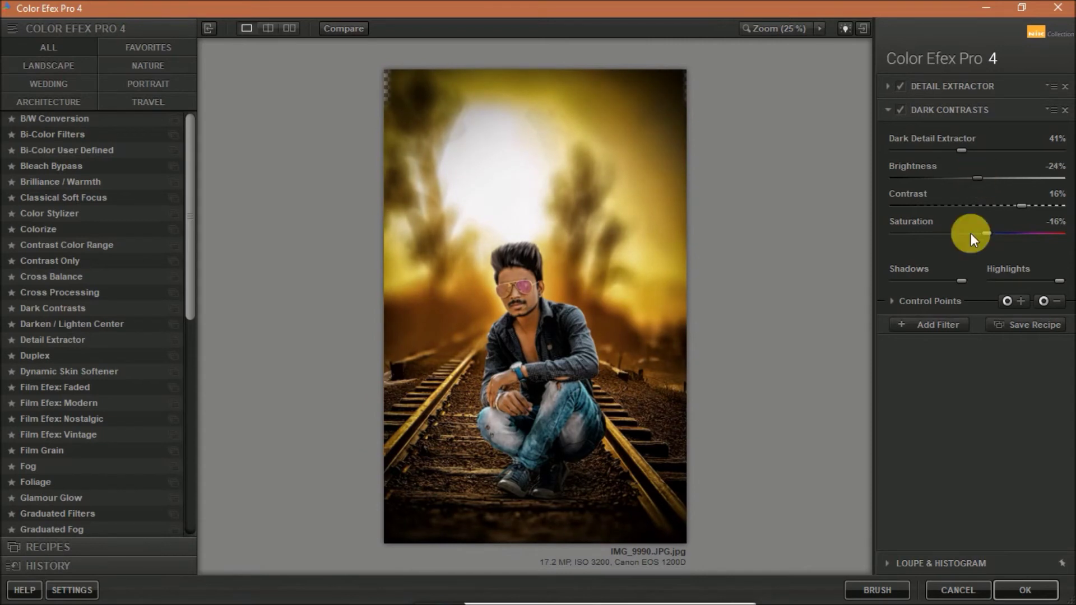
Set Dark Contrasts opacity to 100%, Dark Detail Extractor 59% and Contrast 50%, then compare before/after.
{"action": "left_click", "coordinate": [946, 301]}
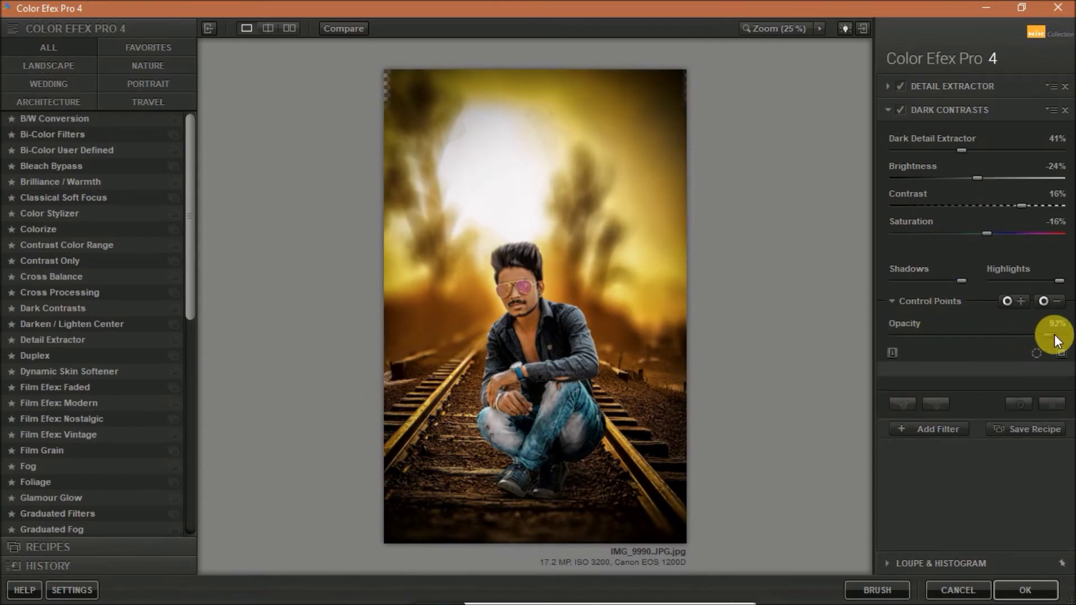
{"action": "left_click_drag", "start_coordinate": [1048, 335], "coordinate": [1062, 335]}
{"action": "left_click_drag", "start_coordinate": [1021, 152], "coordinate": [992, 152]}
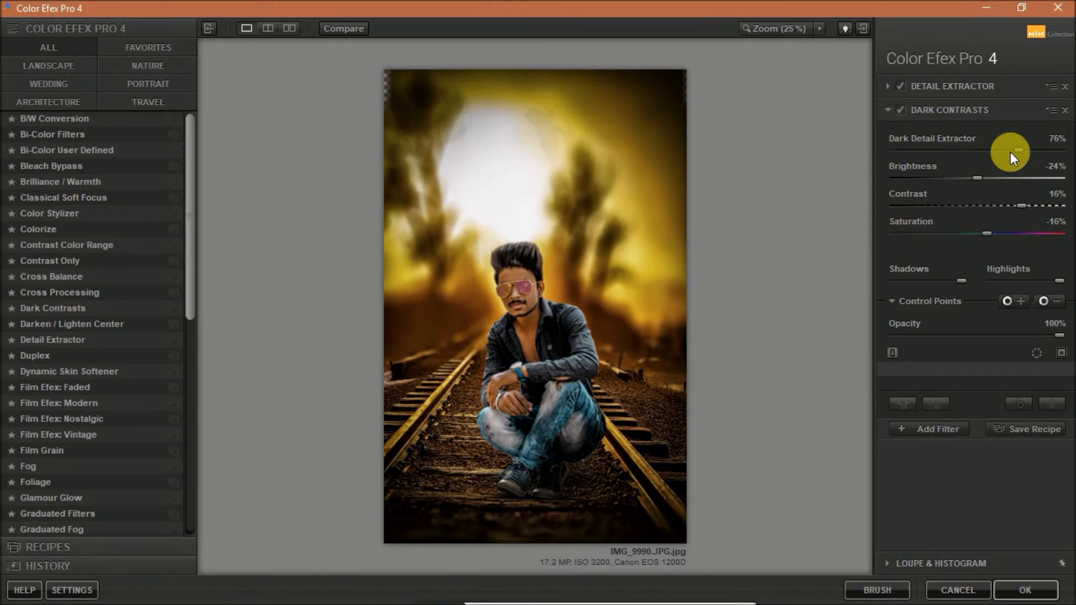
{"action": "left_click_drag", "start_coordinate": [1021, 205], "coordinate": [1059, 206]}
{"action": "left_click", "coordinate": [903, 113]}
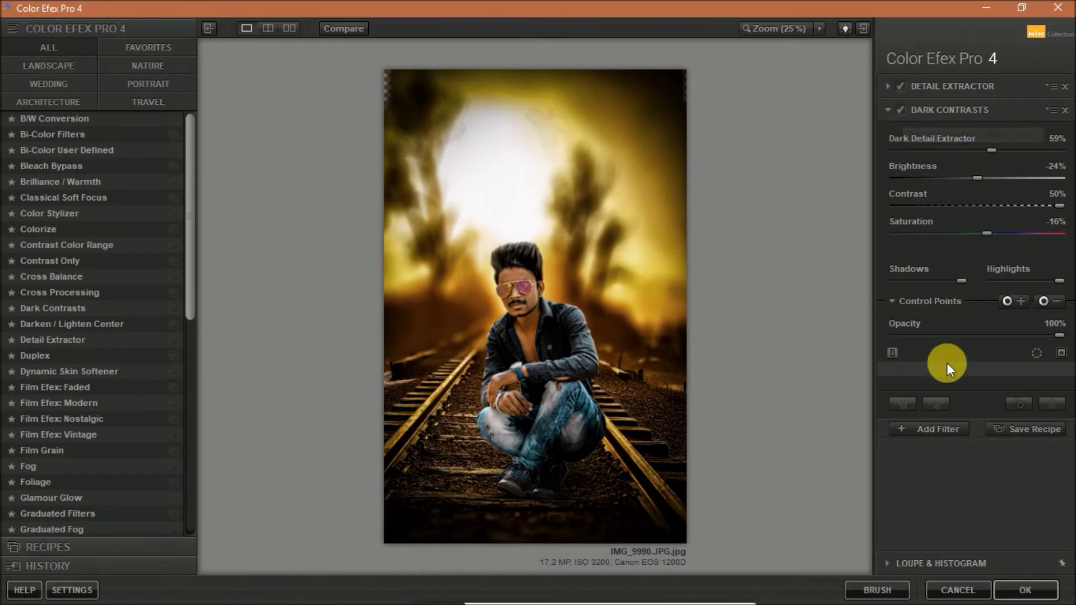
{"action": "left_click", "coordinate": [1044, 301]}
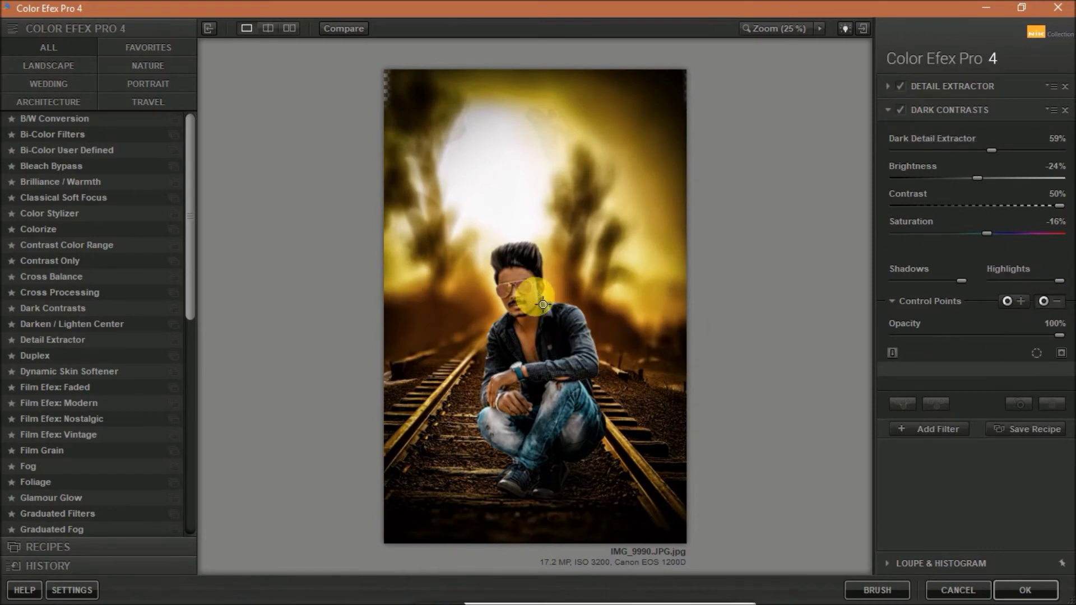
Place a control point over the man's face to shield it, then return the result to Photoshop.
{"action": "key", "text": "space"}
{"action": "left_click", "coordinate": [529, 287]}
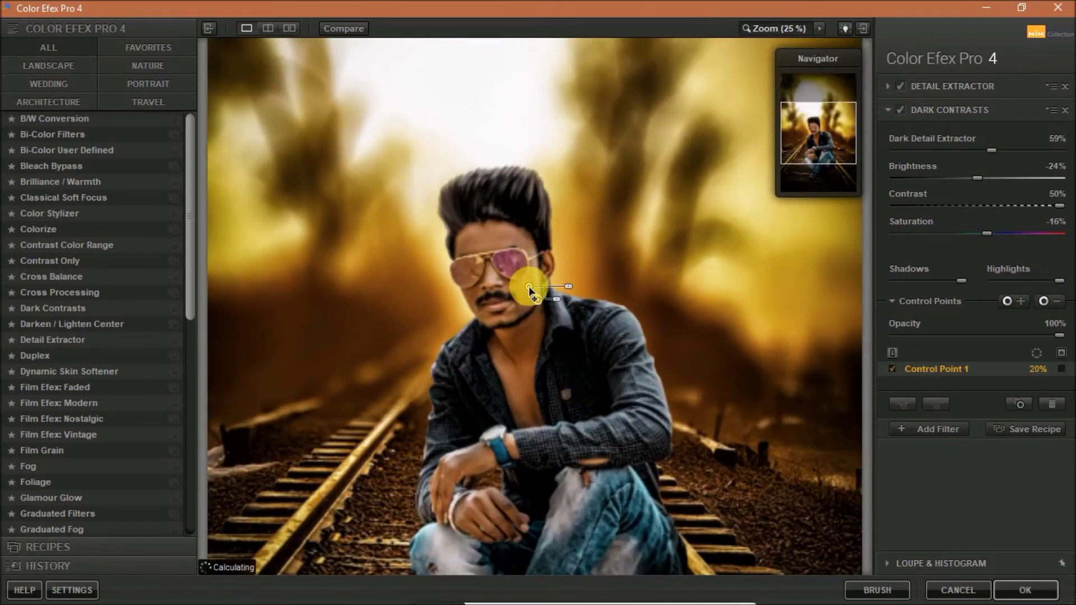
{"action": "mouse_move", "coordinate": [559, 287]}
{"action": "left_mouse_down"}
{"action": "mouse_move", "coordinate": [476, 246]}
{"action": "mouse_move", "coordinate": [506, 244]}
{"action": "mouse_move", "coordinate": [490, 320]}
{"action": "mouse_move", "coordinate": [536, 323]}
{"action": "mouse_move", "coordinate": [522, 401]}
{"action": "mouse_move", "coordinate": [509, 358]}
{"action": "mouse_move", "coordinate": [447, 480]}
{"action": "mouse_move", "coordinate": [476, 520]}
{"action": "mouse_move", "coordinate": [509, 510]}
{"action": "left_mouse_up"}
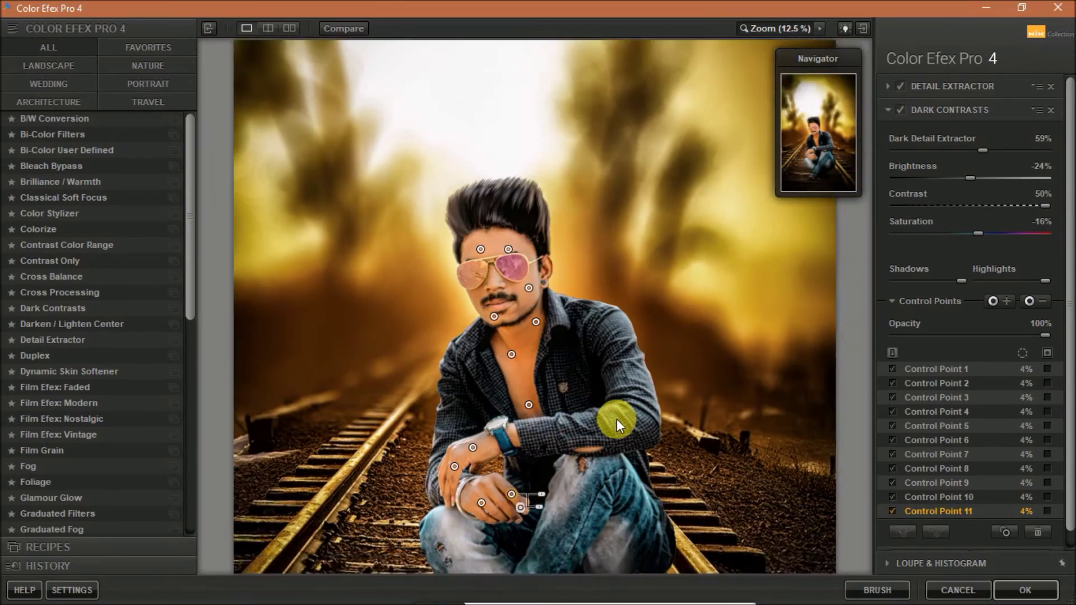
{"action": "key", "text": "ctrl+0"}
{"action": "left_click", "coordinate": [1030, 591]}
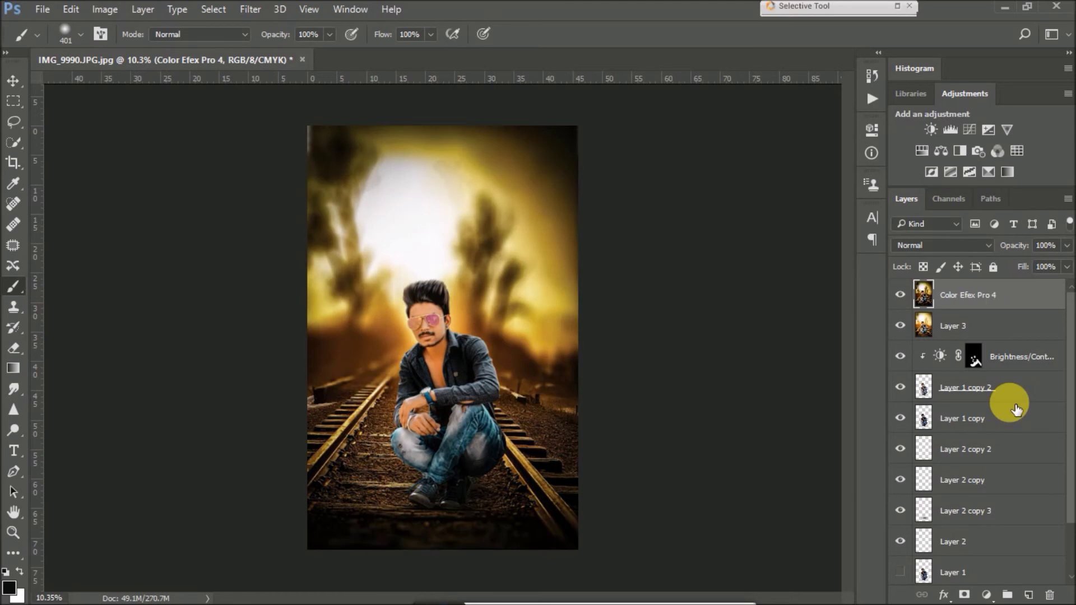
Compare the Color Efex Pro 4 layer on and off, then lower its opacity to soften it.
{"action": "left_click", "coordinate": [900, 295]}
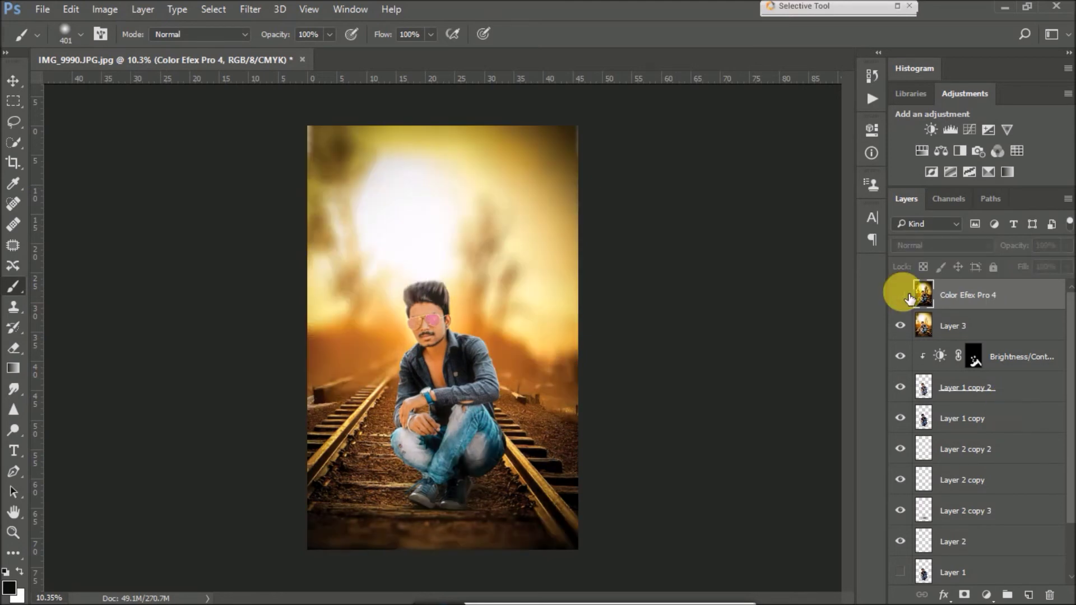
{"action": "left_click", "coordinate": [900, 295]}
{"action": "left_click", "coordinate": [1066, 245]}
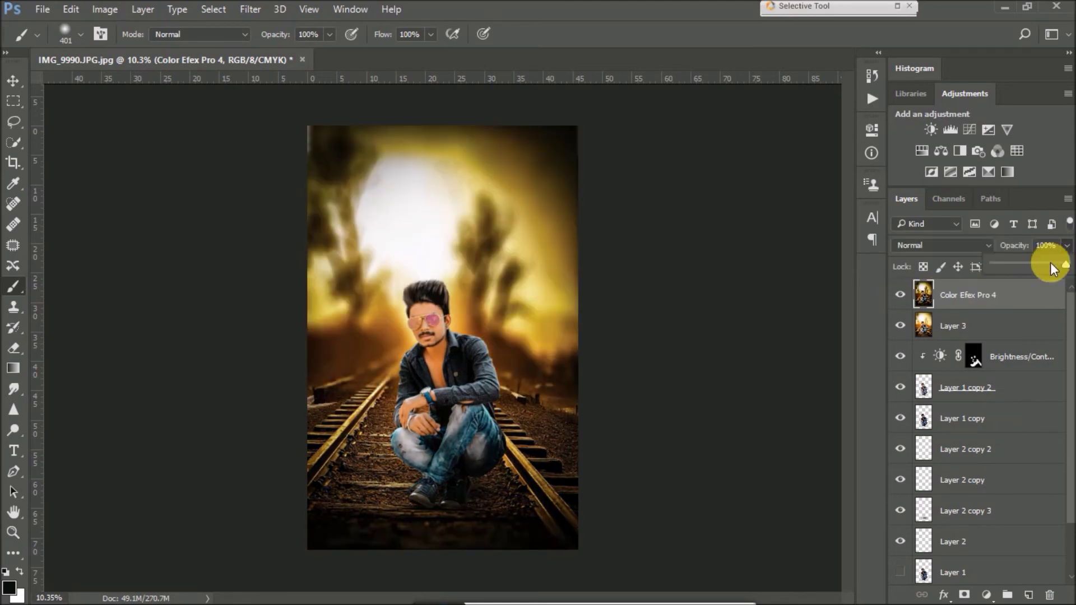
{"action": "left_click_drag", "start_coordinate": [1048, 264], "coordinate": [1041, 264]}
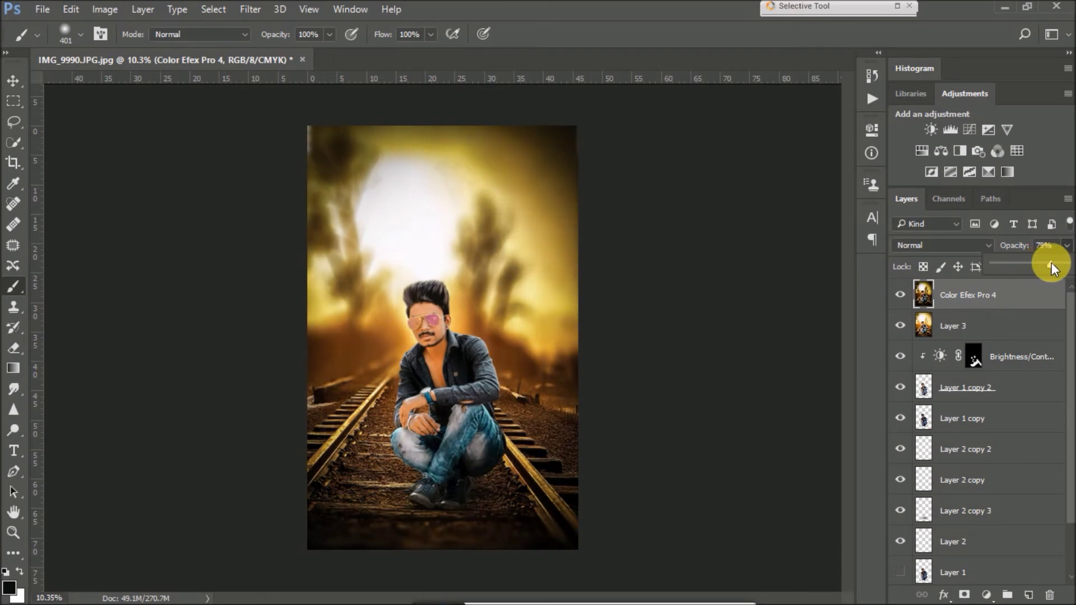
Stamp a merged copy of the image into new Layer 4 and open it in Camera Raw.
{"action": "left_click", "coordinate": [1028, 594]}
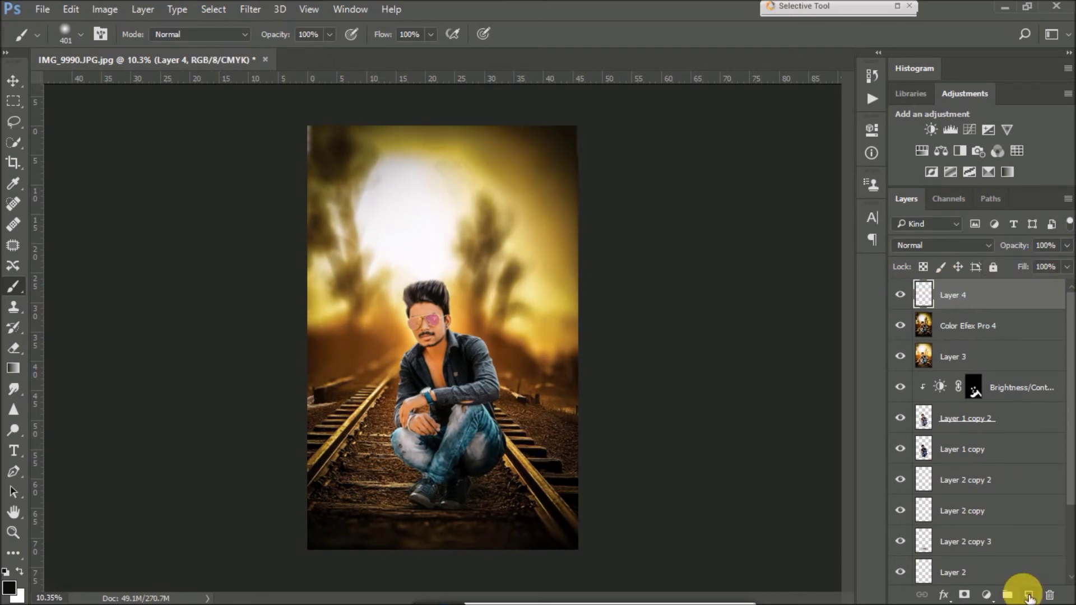
{"action": "key", "text": "ctrl+shift+alt+e"}
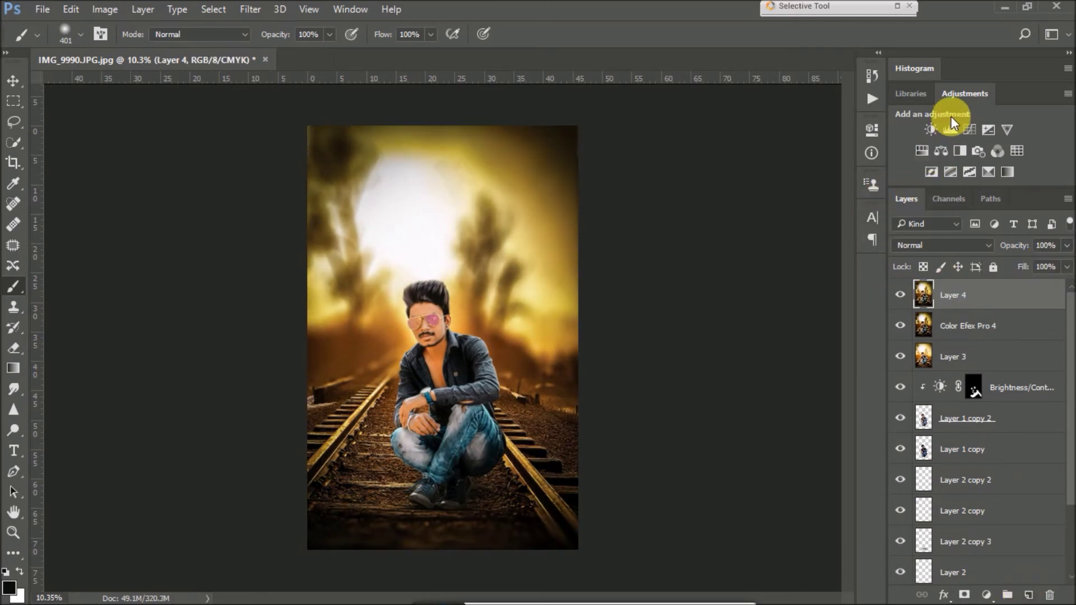
{"action": "left_click", "coordinate": [250, 9]}
{"action": "left_click", "coordinate": [283, 98]}
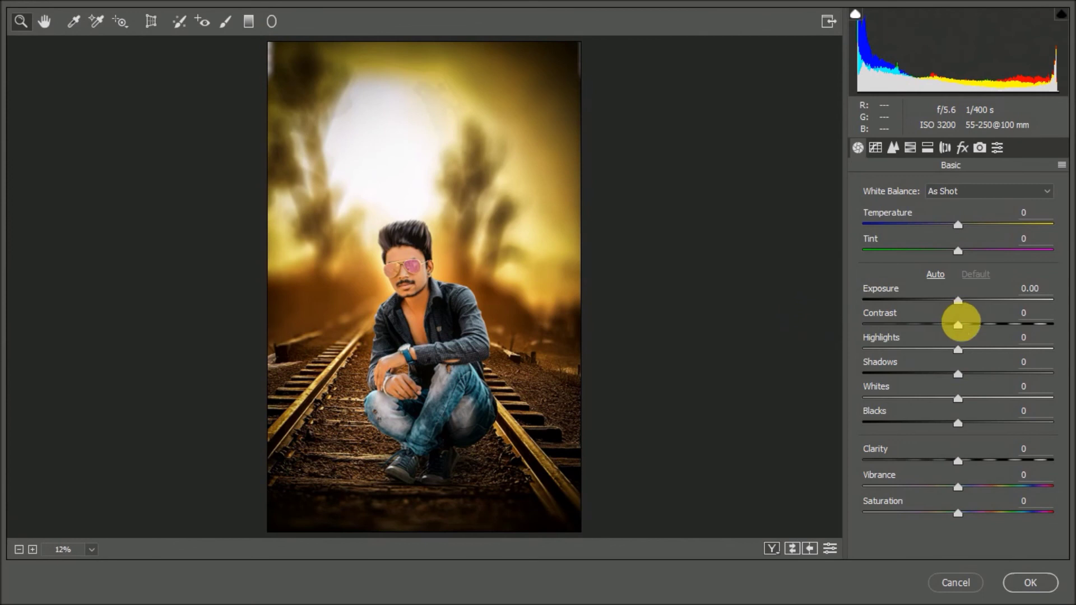
Set Exposure -0.40, Highlights -10, Shadows +36, Blacks +33 and Clarity +33, keeping Contrast at 0.
{"action": "left_click_drag", "start_coordinate": [958, 325], "coordinate": [942, 331]}
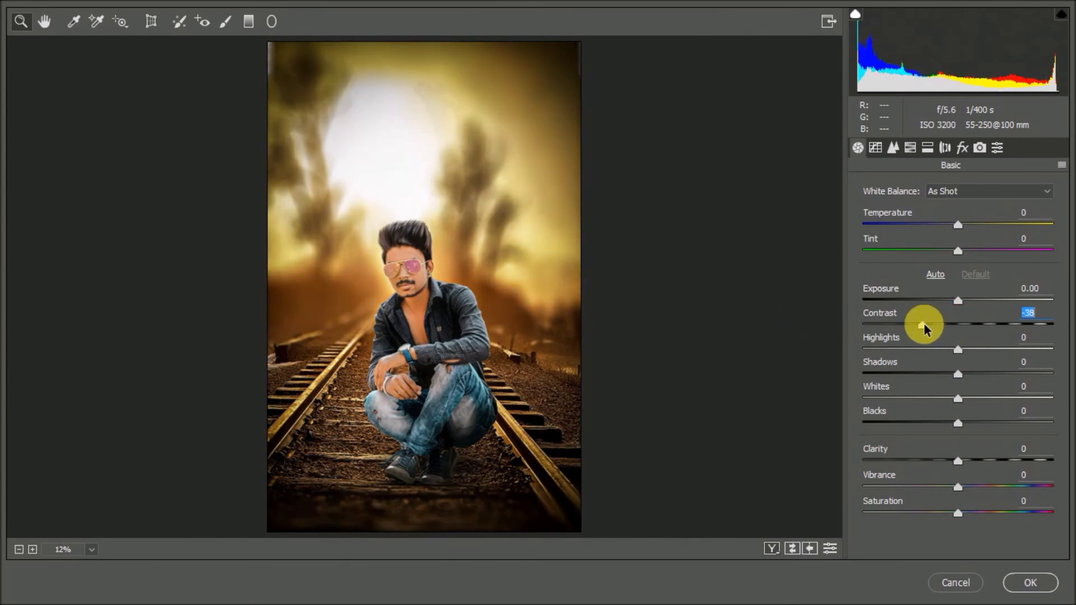
{"action": "double_click", "coordinate": [940, 326]}
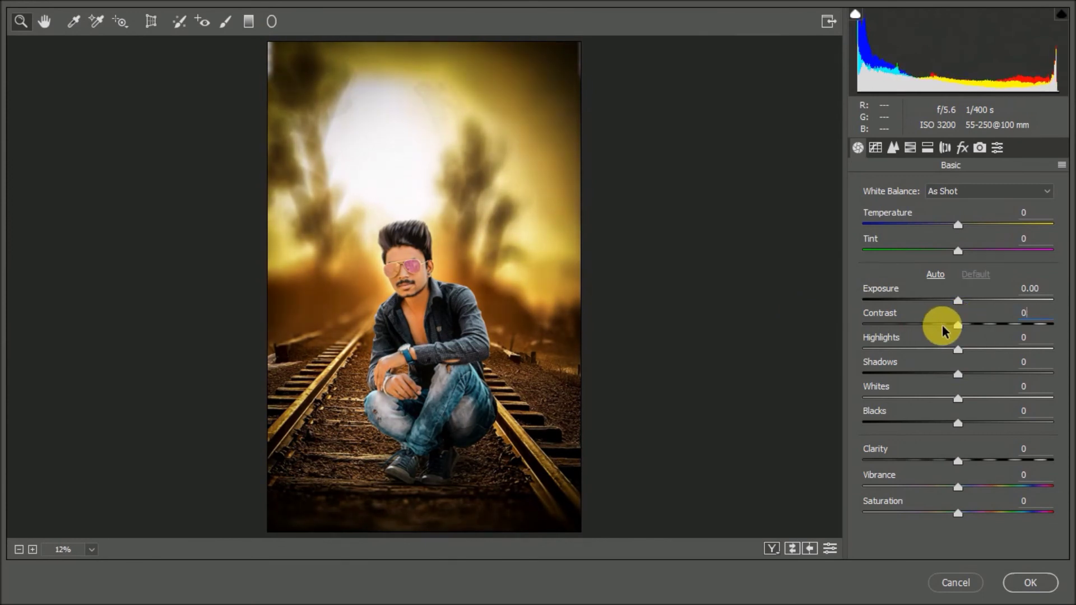
{"action": "left_click_drag", "start_coordinate": [957, 300], "coordinate": [951, 303]}
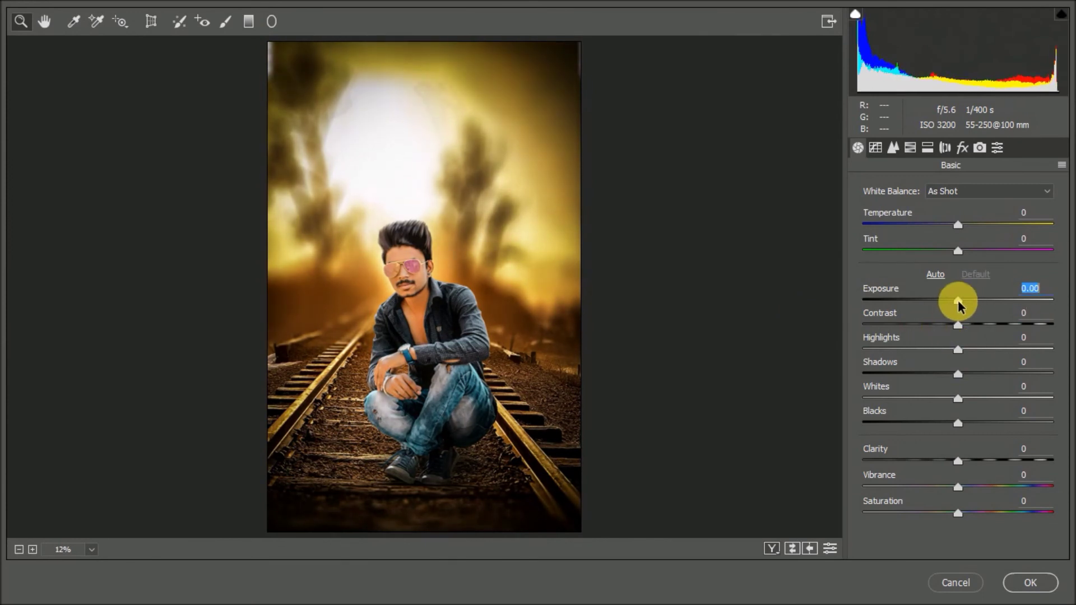
{"action": "double_click", "coordinate": [951, 302]}
{"action": "key", "text": "ctrl+z"}
{"action": "mouse_move", "coordinate": [957, 374]}
{"action": "left_mouse_down"}
{"action": "mouse_move", "coordinate": [992, 374]}
{"action": "mouse_move", "coordinate": [912, 351]}
{"action": "mouse_move", "coordinate": [948, 350]}
{"action": "left_mouse_up"}
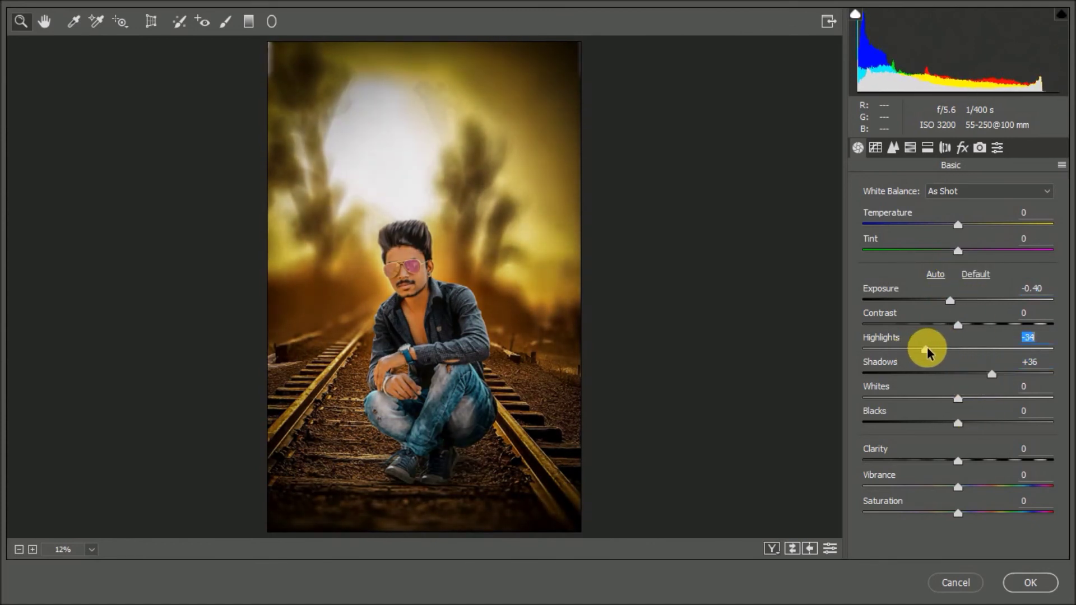
{"action": "left_click_drag", "start_coordinate": [970, 425], "coordinate": [988, 423]}
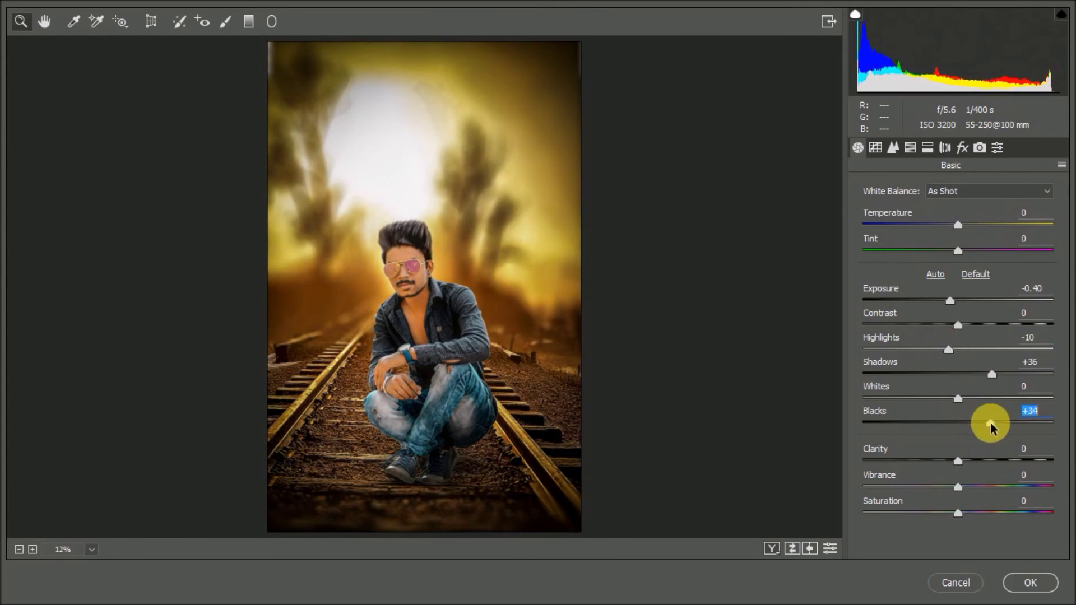
{"action": "mouse_move", "coordinate": [960, 459]}
{"action": "left_mouse_down"}
{"action": "mouse_move", "coordinate": [998, 461]}
{"action": "mouse_move", "coordinate": [989, 461]}
{"action": "left_mouse_up"}
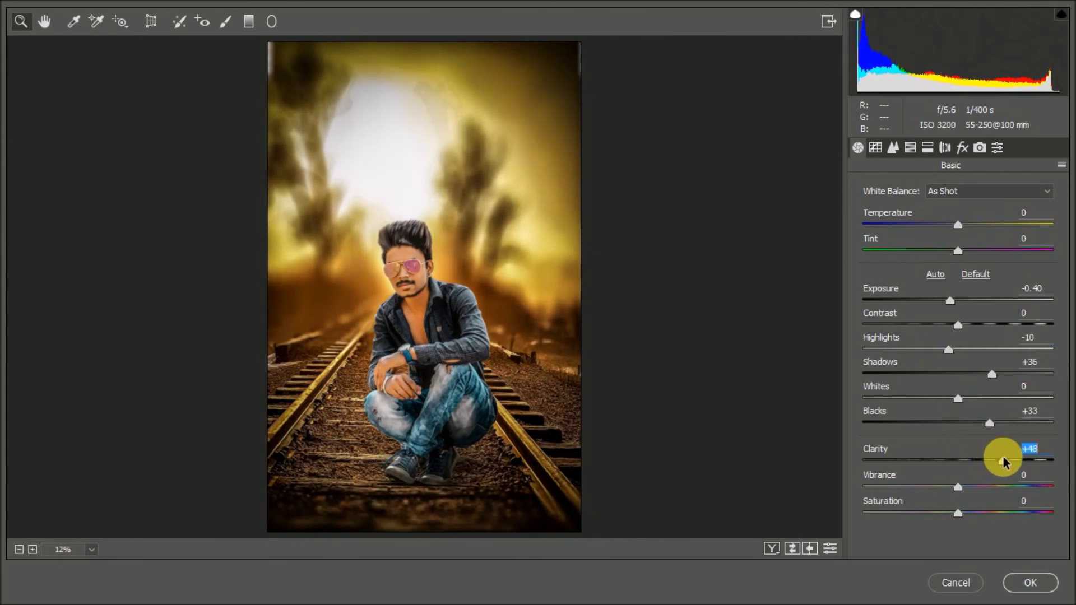
Add a fully feathered post-crop vignette with Amount -37 and Midpoint 20.
{"action": "left_click", "coordinate": [962, 148]}
{"action": "mouse_move", "coordinate": [957, 408]}
{"action": "left_mouse_down"}
{"action": "mouse_move", "coordinate": [925, 408]}
{"action": "mouse_move", "coordinate": [900, 436]}
{"action": "left_mouse_up"}
{"action": "left_click_drag", "start_coordinate": [961, 487], "coordinate": [1052, 487]}
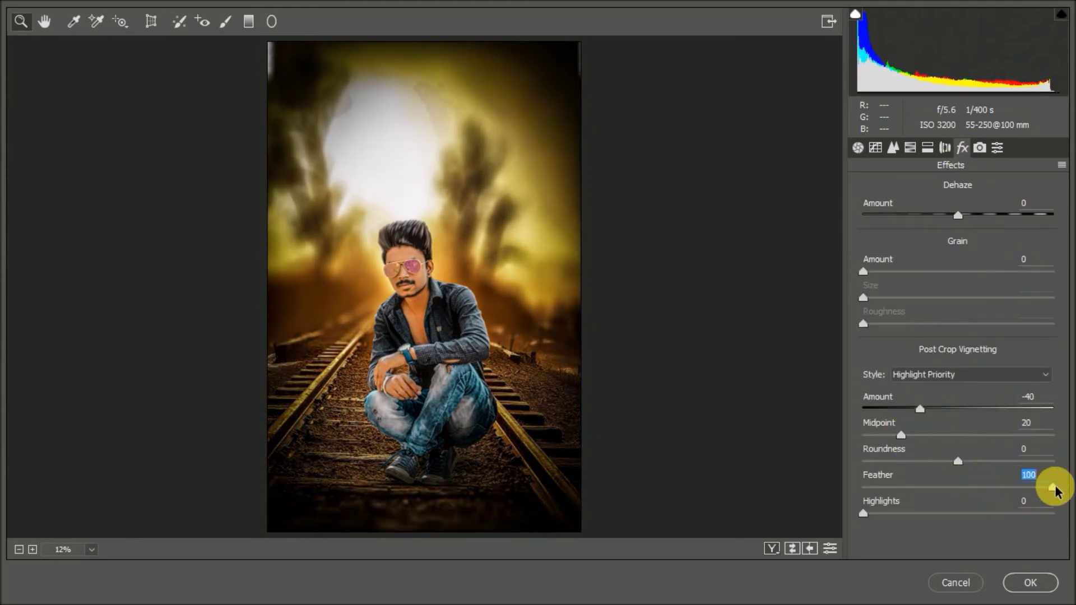
{"action": "left_click_drag", "start_coordinate": [947, 409], "coordinate": [923, 409]}
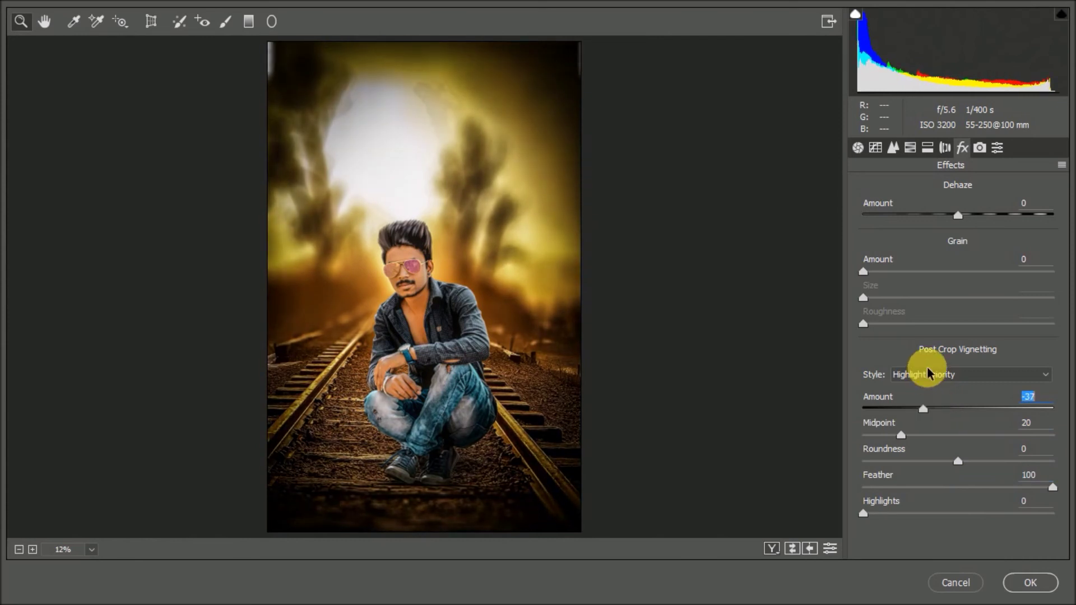
{"action": "mouse_move", "coordinate": [958, 461]}
{"action": "left_mouse_down"}
{"action": "mouse_move", "coordinate": [1065, 462]}
{"action": "mouse_move", "coordinate": [991, 460]}
{"action": "left_mouse_up"}
{"action": "left_click", "coordinate": [858, 148]}
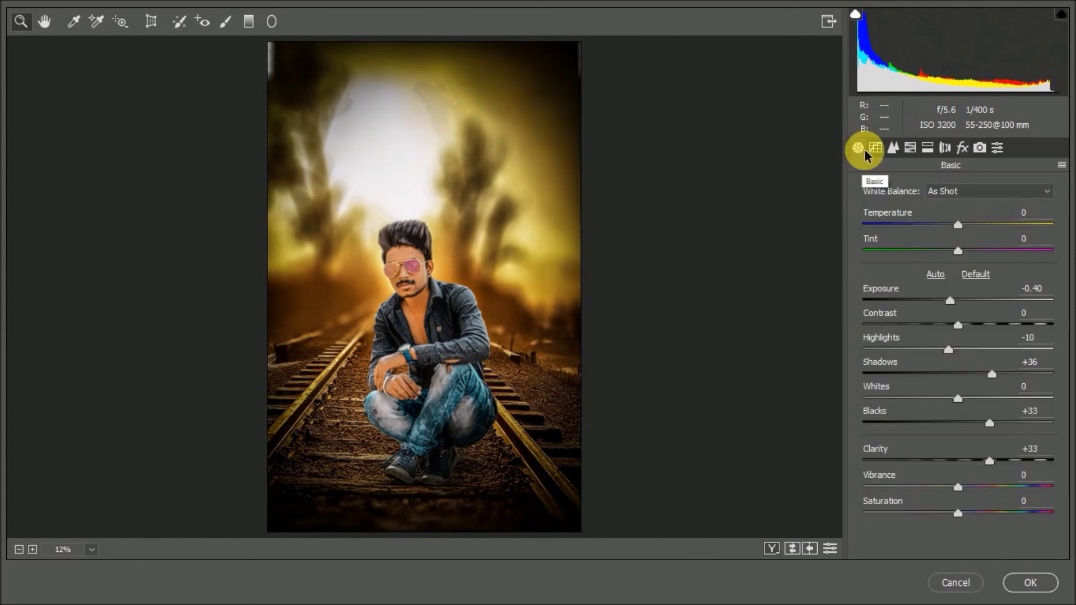
Add points to the RGB point tone curve and raise its black point to fade the shadows.
{"action": "left_click", "coordinate": [875, 148]}
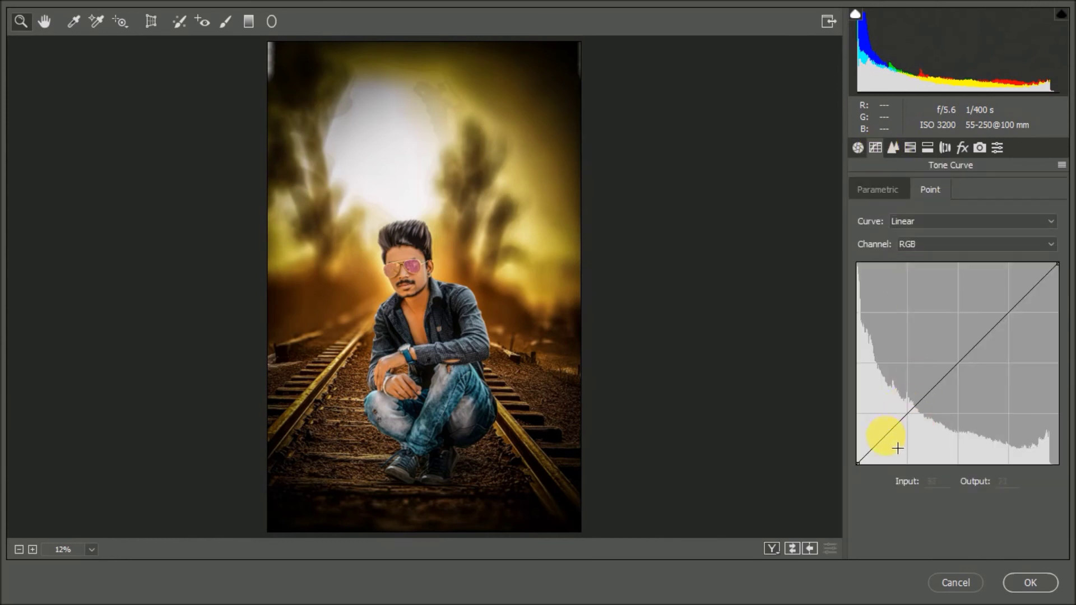
{"action": "left_click", "coordinate": [881, 442]}
{"action": "left_click", "coordinate": [907, 413]}
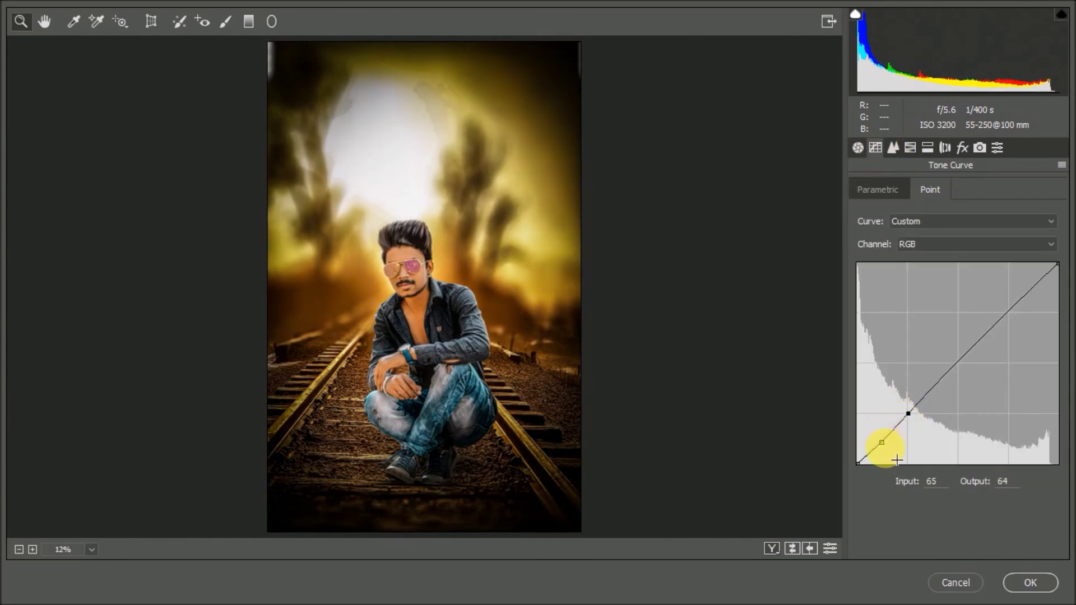
{"action": "left_click_drag", "start_coordinate": [866, 471], "coordinate": [860, 463]}
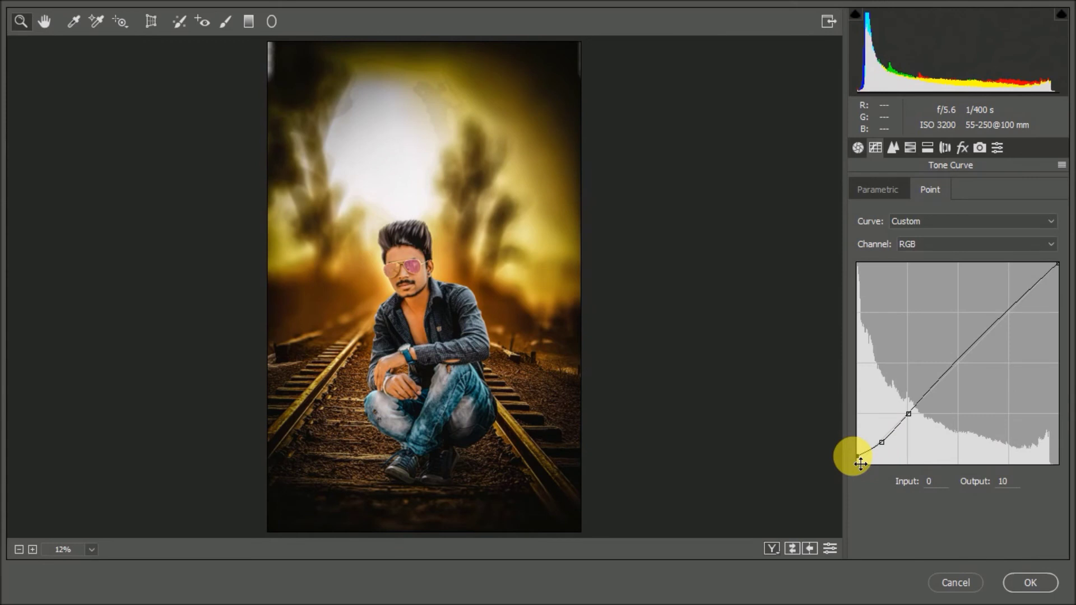
Adjust the Red, Green and Blue curve black points to deepen shadows, then apply the Camera Raw grade.
{"action": "left_click", "coordinate": [948, 245]}
{"action": "left_click", "coordinate": [953, 270]}
{"action": "left_click", "coordinate": [865, 471]}
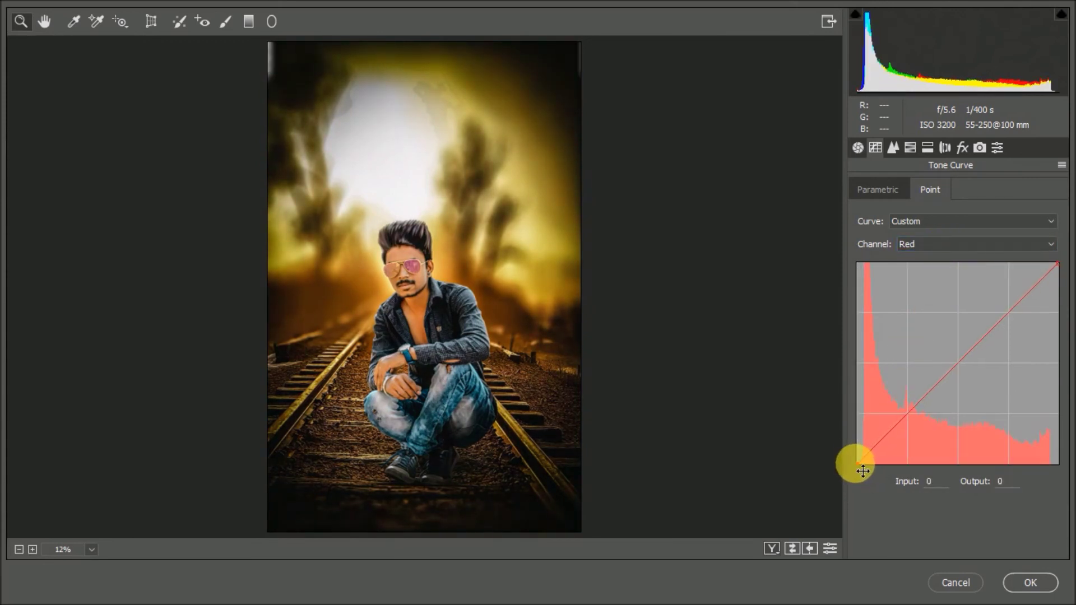
{"action": "left_click", "coordinate": [916, 247]}
{"action": "left_click", "coordinate": [925, 281]}
{"action": "left_click_drag", "start_coordinate": [864, 472], "coordinate": [867, 476]}
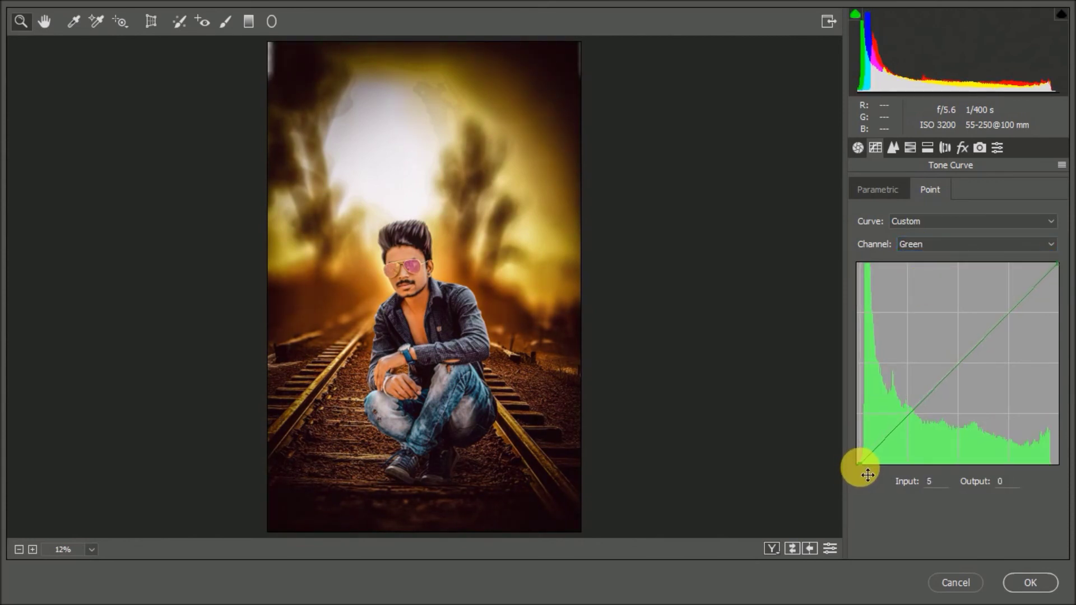
{"action": "left_click", "coordinate": [919, 244]}
{"action": "left_click", "coordinate": [906, 292]}
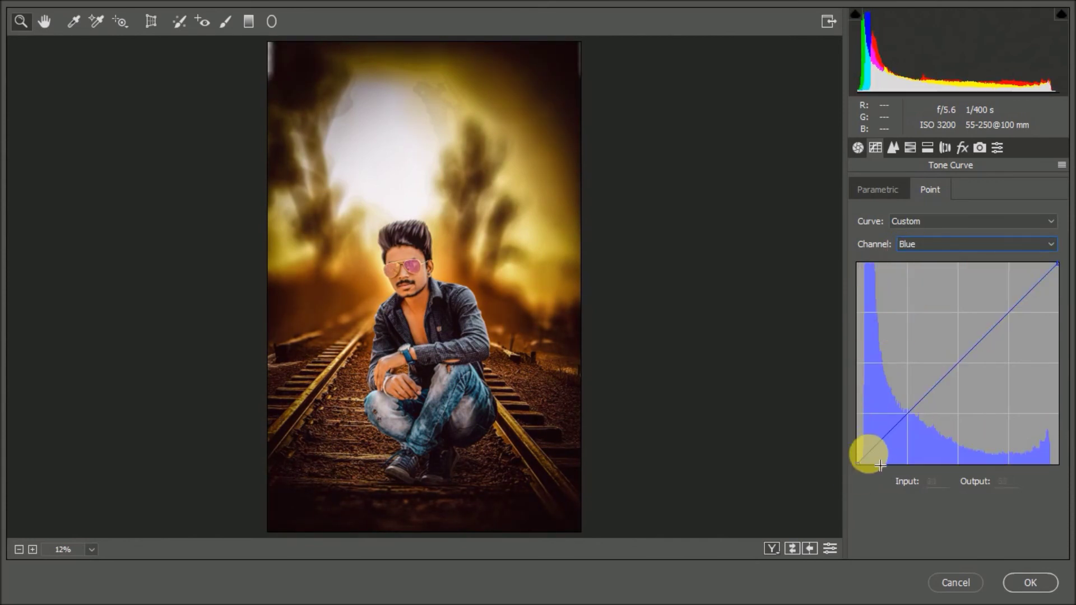
{"action": "mouse_move", "coordinate": [858, 463]}
{"action": "left_mouse_down"}
{"action": "mouse_move", "coordinate": [870, 473]}
{"action": "mouse_move", "coordinate": [853, 457]}
{"action": "mouse_move", "coordinate": [861, 466]}
{"action": "mouse_move", "coordinate": [851, 474]}
{"action": "left_mouse_up"}
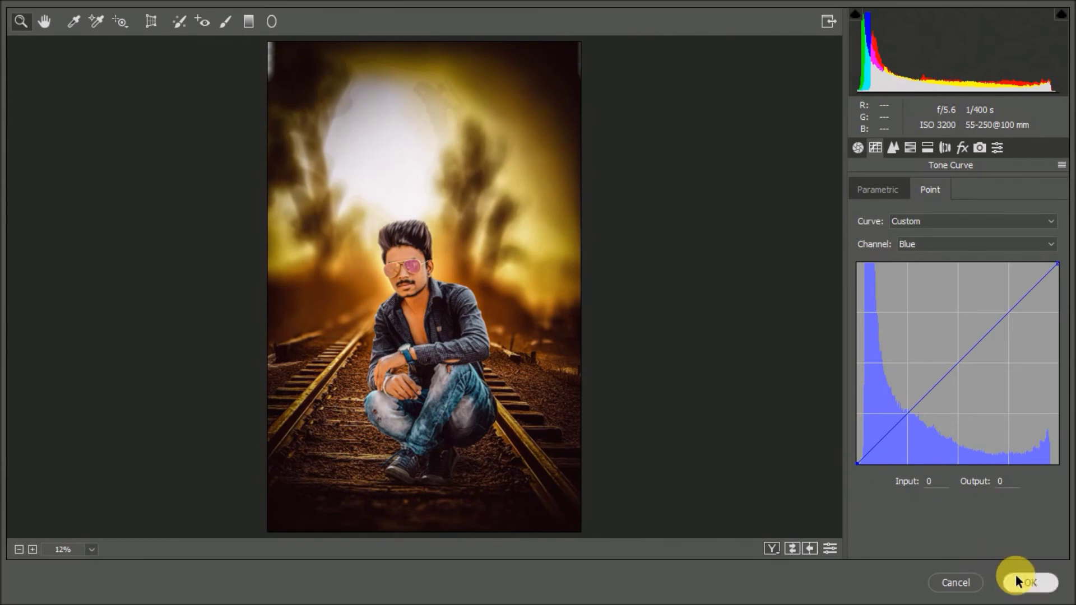
{"action": "left_click", "coordinate": [1018, 580]}
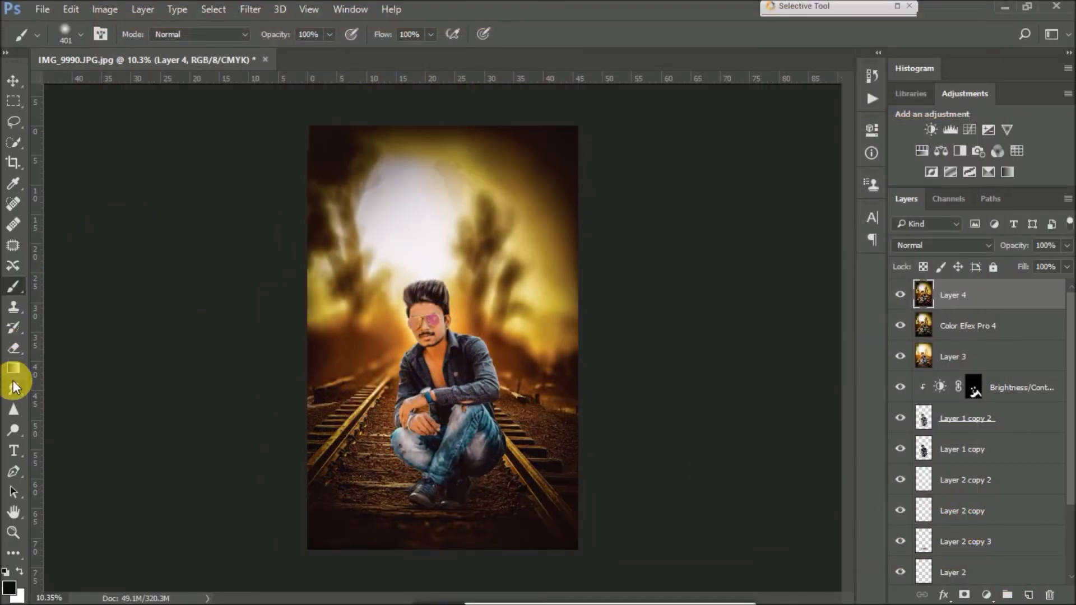
Add an ADVENTURE text layer above the man's head and scale it large across the image.
{"action": "left_click", "coordinate": [13, 451]}
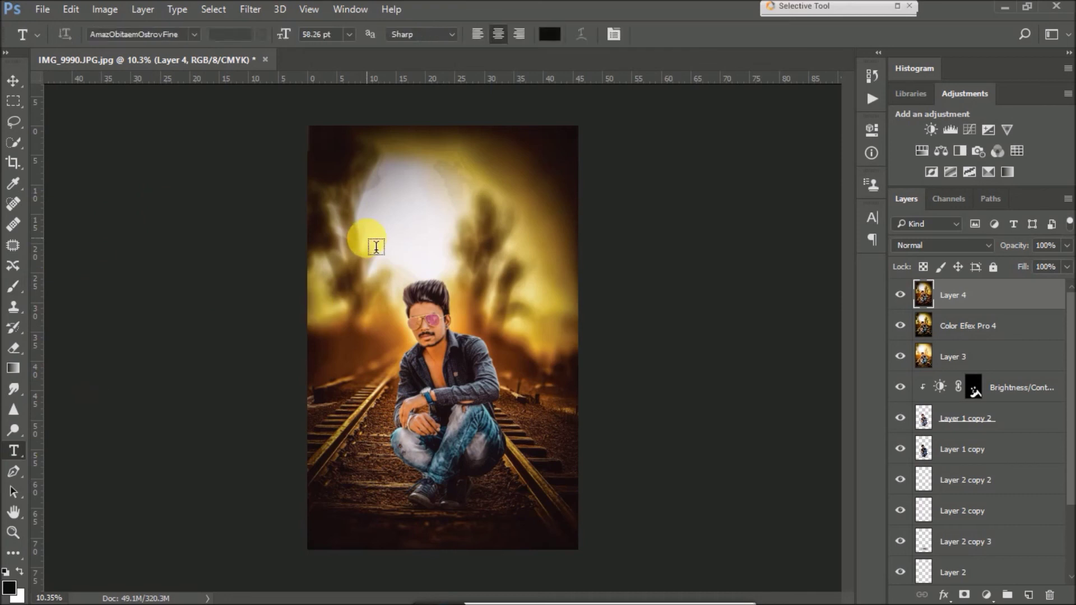
{"action": "left_click", "coordinate": [369, 242]}
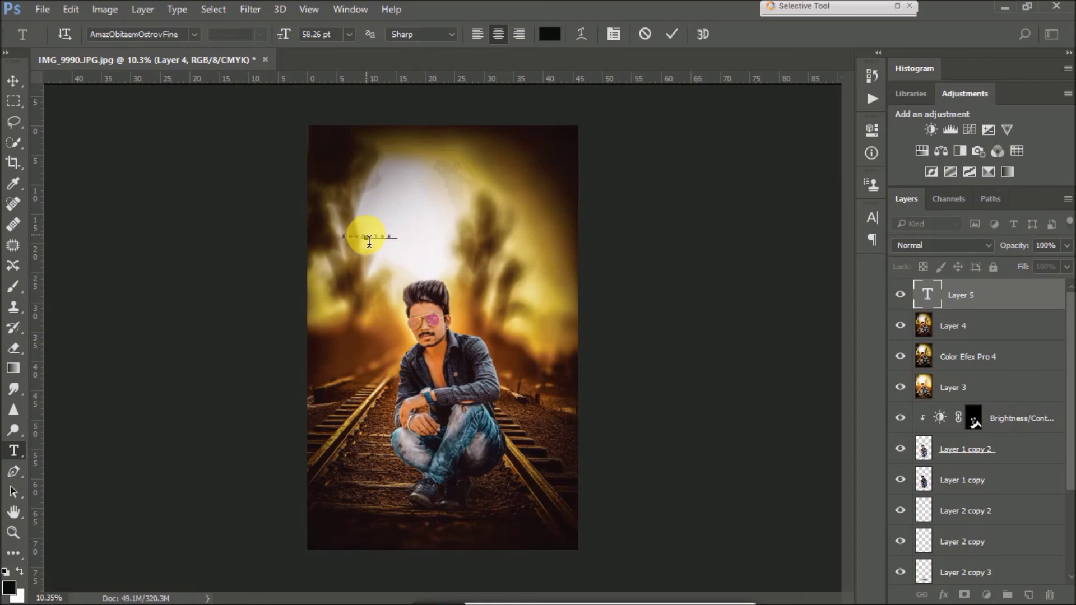
{"action": "key", "text": "ctrl+a"}
{"action": "left_click_drag", "start_coordinate": [404, 237], "coordinate": [570, 210]}
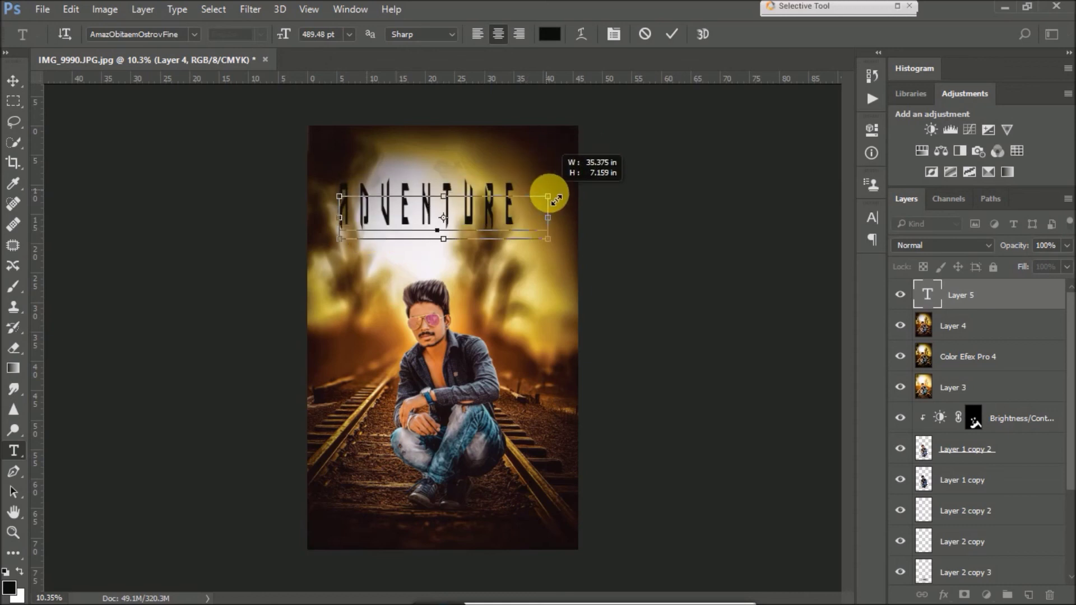
{"action": "left_click_drag", "start_coordinate": [569, 210], "coordinate": [557, 217]}
Set the ADVENTURE text colour to white (ffffff).
{"action": "left_click", "coordinate": [549, 33]}
{"action": "type", "text": "ffffff"}
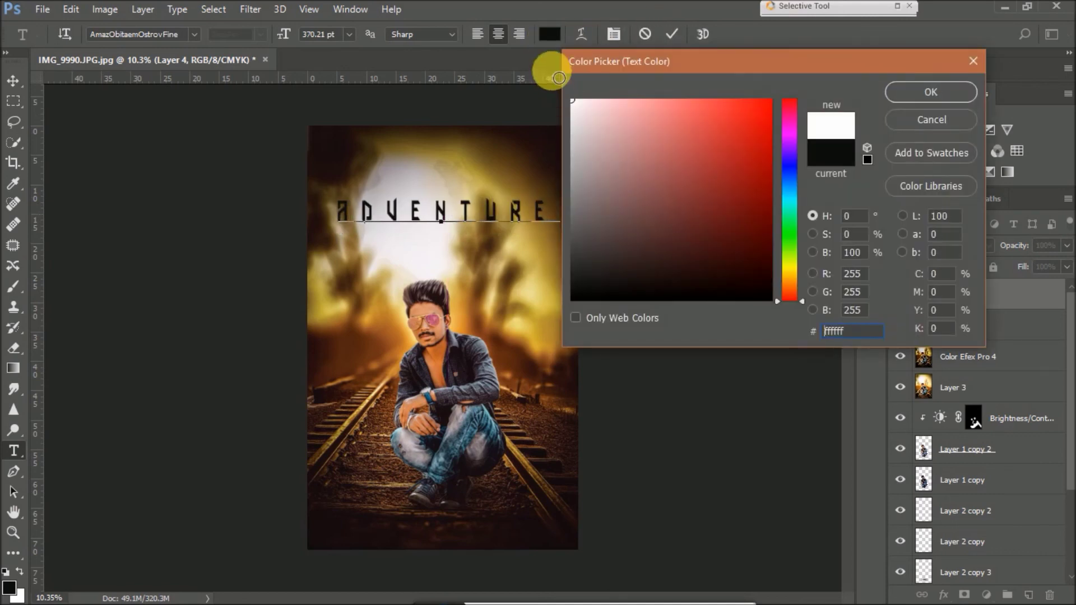
{"action": "left_click", "coordinate": [919, 91]}
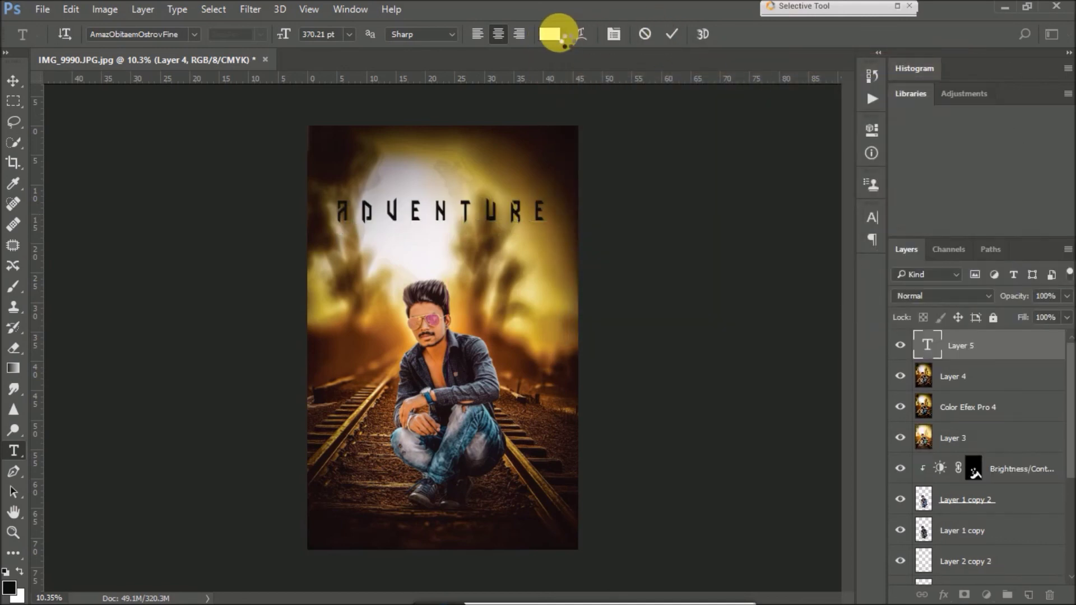
{"action": "left_click", "coordinate": [556, 34]}
{"action": "type", "text": "ffffff"}
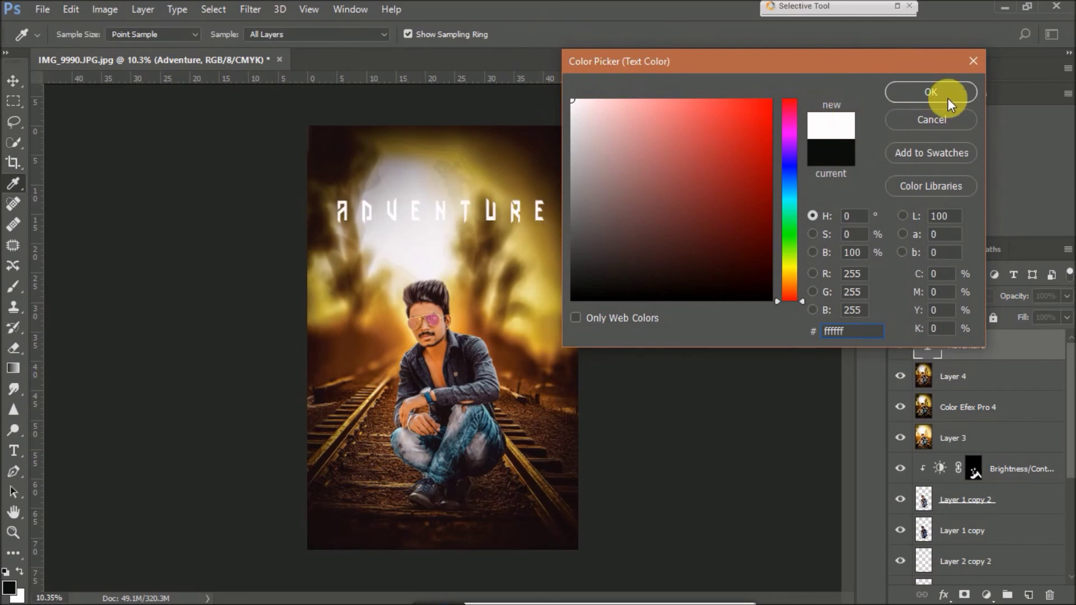
{"action": "left_click", "coordinate": [946, 100]}
Move the title up slightly and set its letter tracking to 100.
{"action": "left_click_drag", "start_coordinate": [511, 204], "coordinate": [522, 177]}
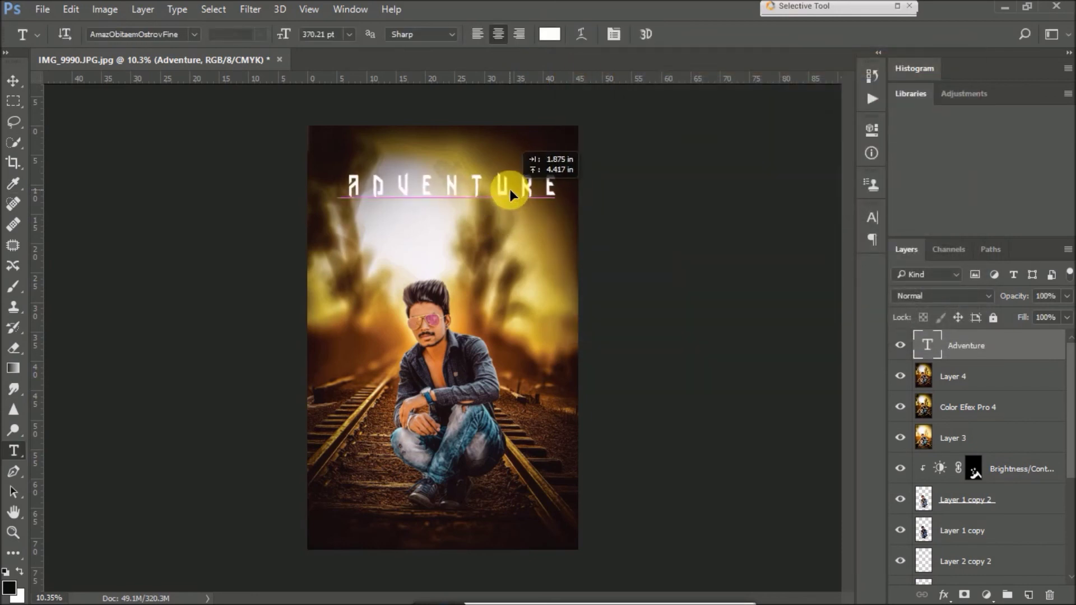
{"action": "left_click", "coordinate": [872, 218]}
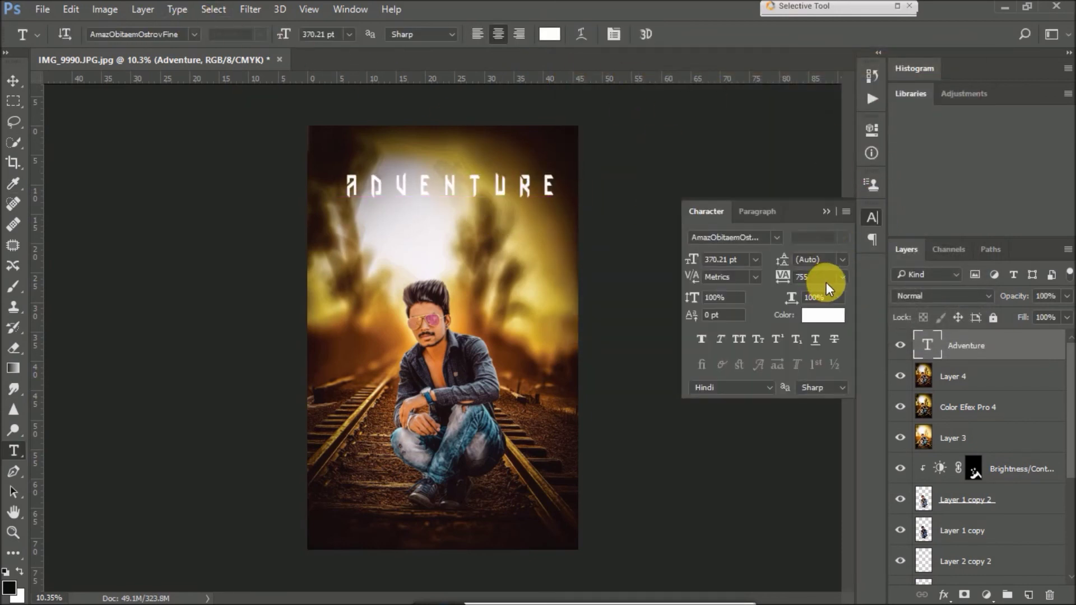
{"action": "left_click", "coordinate": [842, 277]}
{"action": "left_click", "coordinate": [838, 511]}
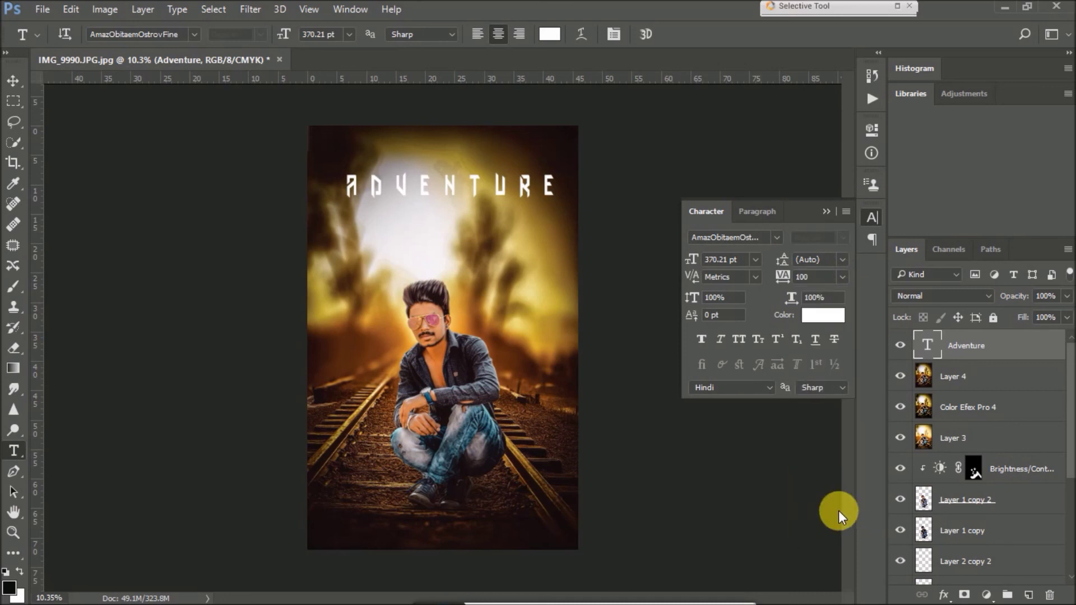
{"action": "left_click", "coordinate": [827, 211]}
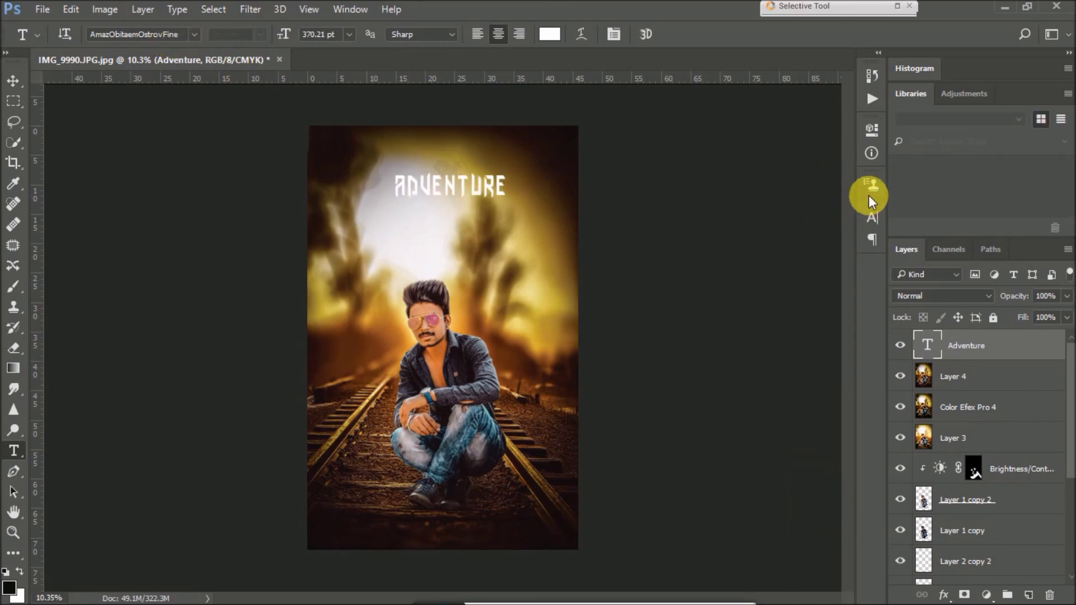
{"action": "left_click", "coordinate": [872, 218]}
{"action": "left_click", "coordinate": [757, 211]}
{"action": "left_click", "coordinate": [708, 212]}
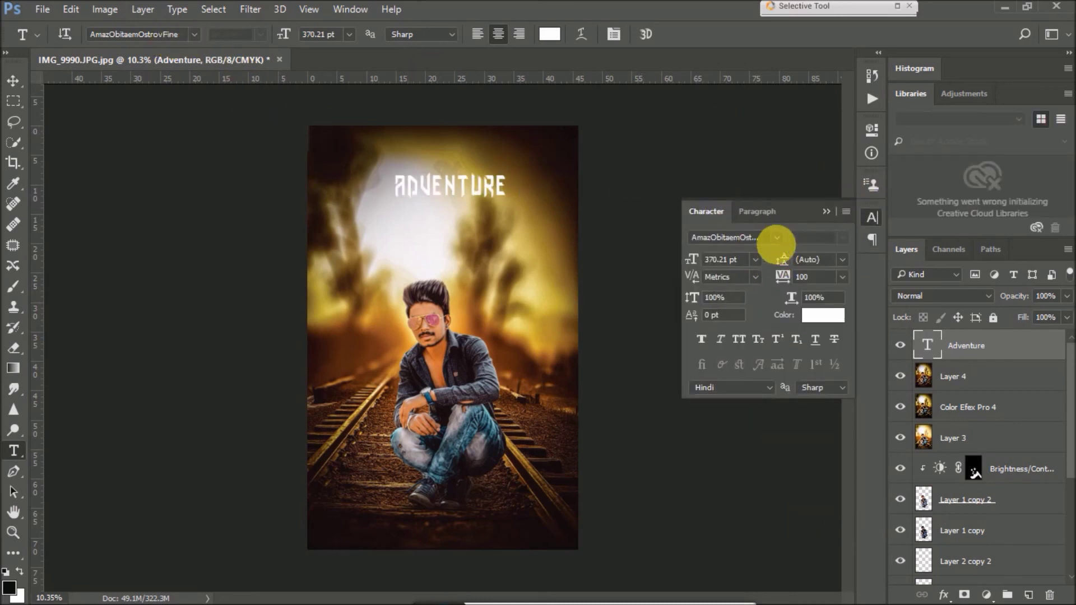
Change the title font to Chancera, then enlarge and reposition it with Free Transform.
{"action": "left_click", "coordinate": [775, 237]}
{"action": "left_click", "coordinate": [723, 156]}
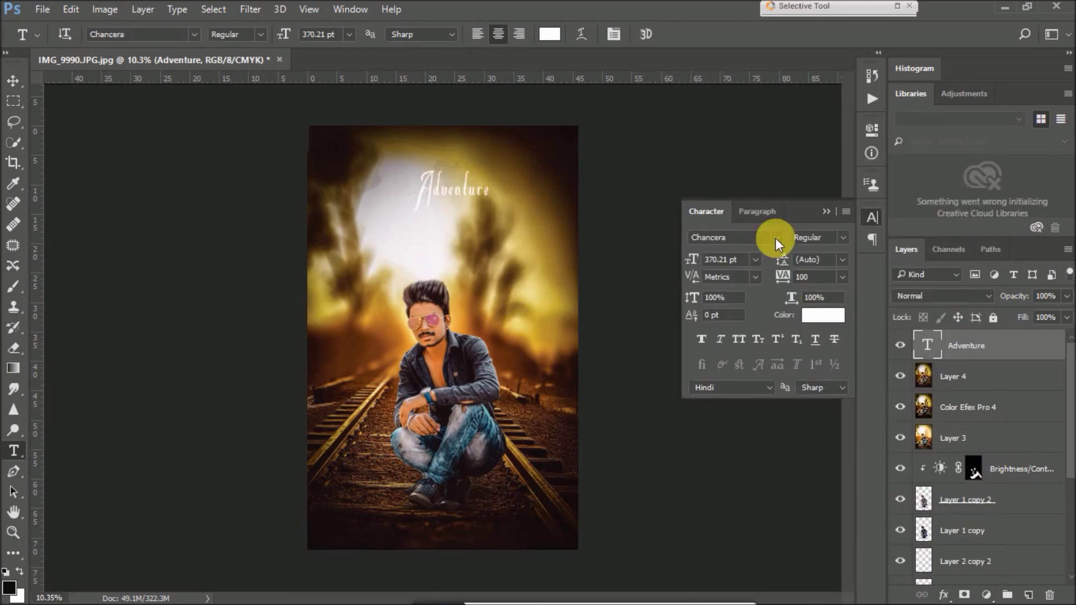
{"action": "mouse_move", "coordinate": [456, 174]}
{"action": "left_mouse_down"}
{"action": "mouse_move", "coordinate": [451, 196]}
{"action": "mouse_move", "coordinate": [547, 149]}
{"action": "left_mouse_up"}
{"action": "key", "text": "ctrl+t"}
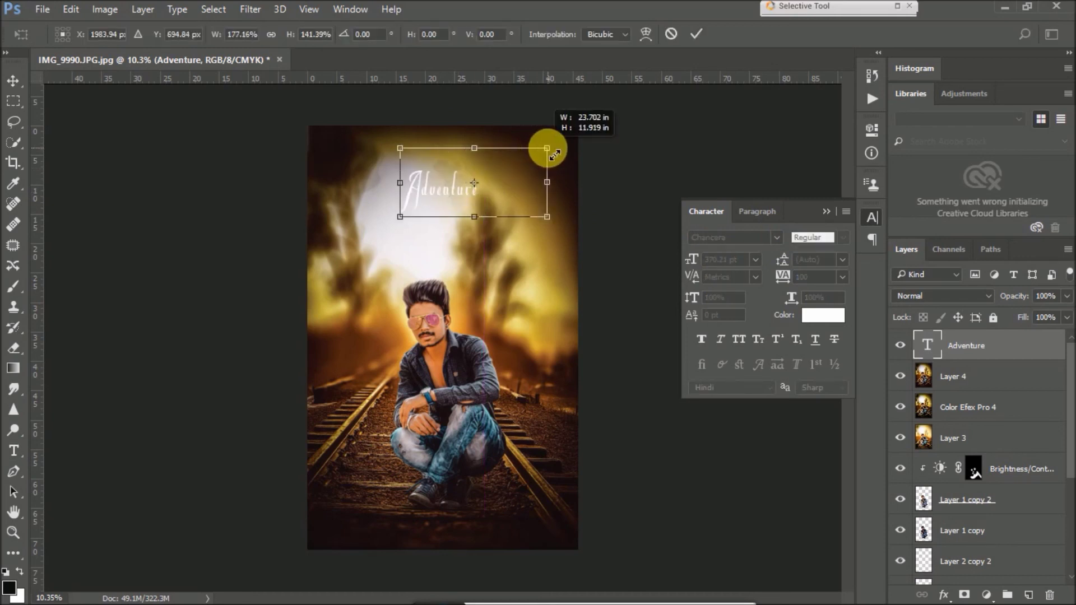
{"action": "left_click", "coordinate": [696, 33]}
{"action": "left_click_drag", "start_coordinate": [507, 204], "coordinate": [461, 191]}
{"action": "scroll", "coordinate": [509, 284], "scroll_direction": "down", "scroll_amount": 1}
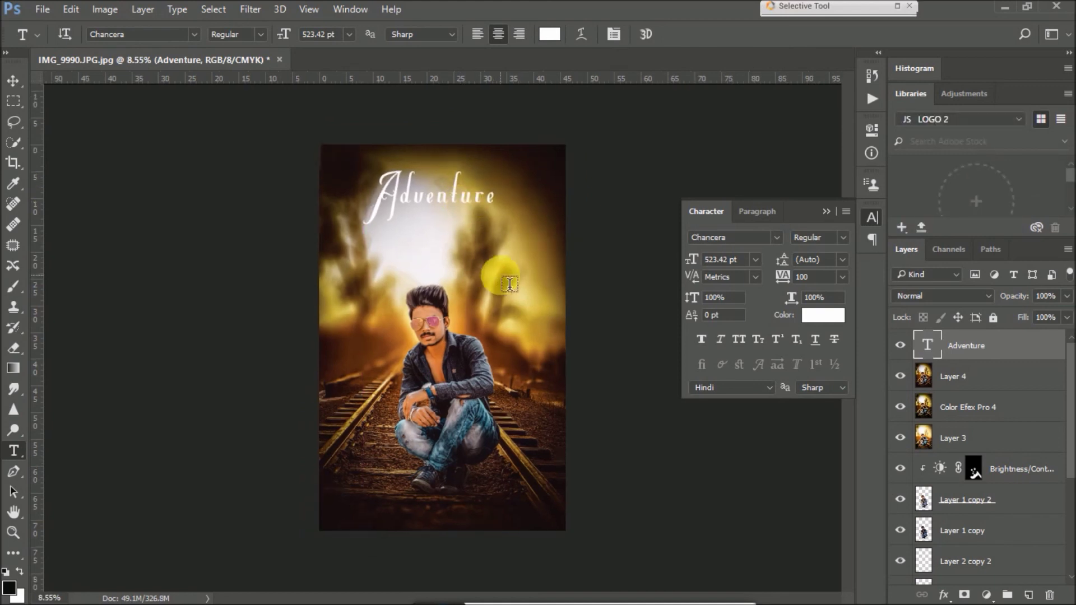
{"action": "scroll", "coordinate": [510, 284], "scroll_direction": "down", "scroll_amount": 3}
{"action": "scroll", "coordinate": [493, 236], "scroll_direction": "up", "scroll_amount": 2}
{"action": "scroll", "coordinate": [493, 235], "scroll_direction": "down", "scroll_amount": 2}
{"action": "scroll", "coordinate": [471, 263], "scroll_direction": "down", "scroll_amount": 1}
Move the Adventure title to the bottom and bring the JS LOGO.psd layers into the IMG_9990 composite.
{"action": "left_click_drag", "start_coordinate": [456, 261], "coordinate": [462, 430]}
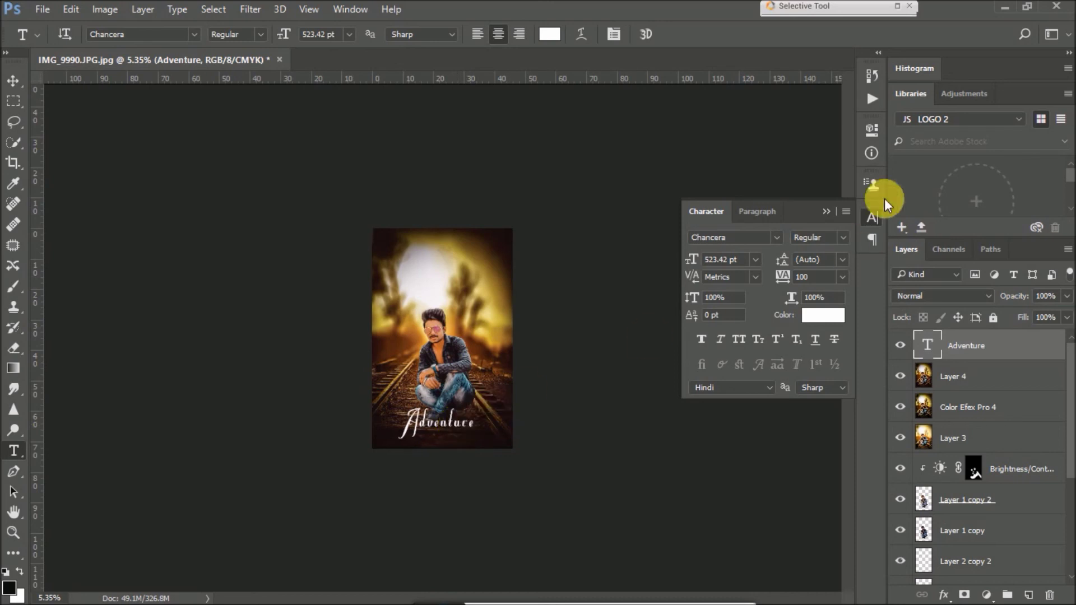
{"action": "left_click", "coordinate": [825, 211]}
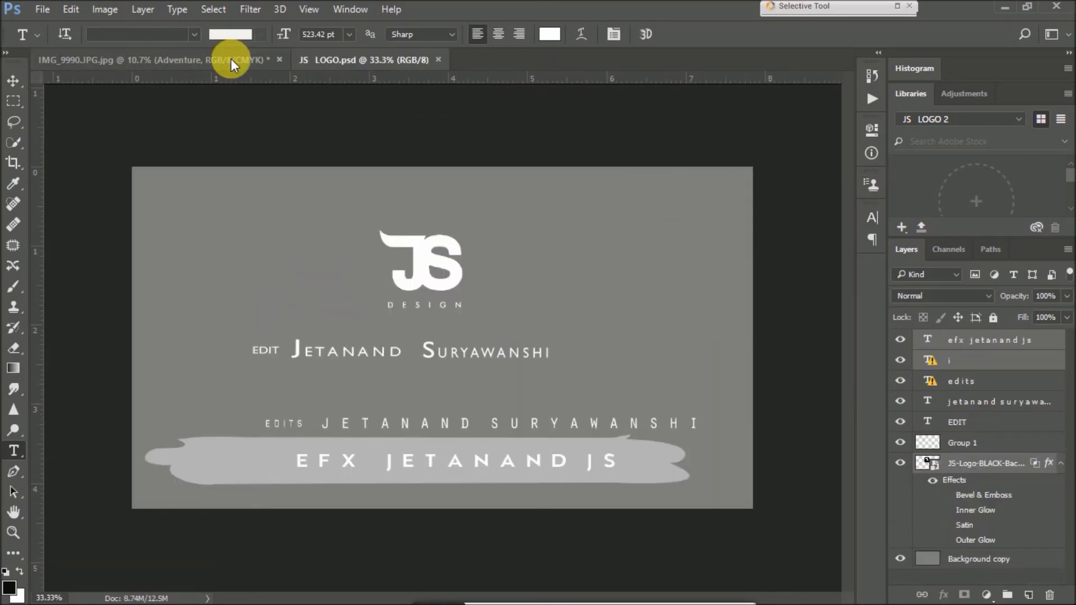
{"action": "mouse_move", "coordinate": [414, 255]}
{"action": "left_mouse_down"}
{"action": "mouse_move", "coordinate": [226, 50]}
{"action": "mouse_move", "coordinate": [437, 323]}
{"action": "mouse_move", "coordinate": [438, 469]}
{"action": "left_mouse_up"}
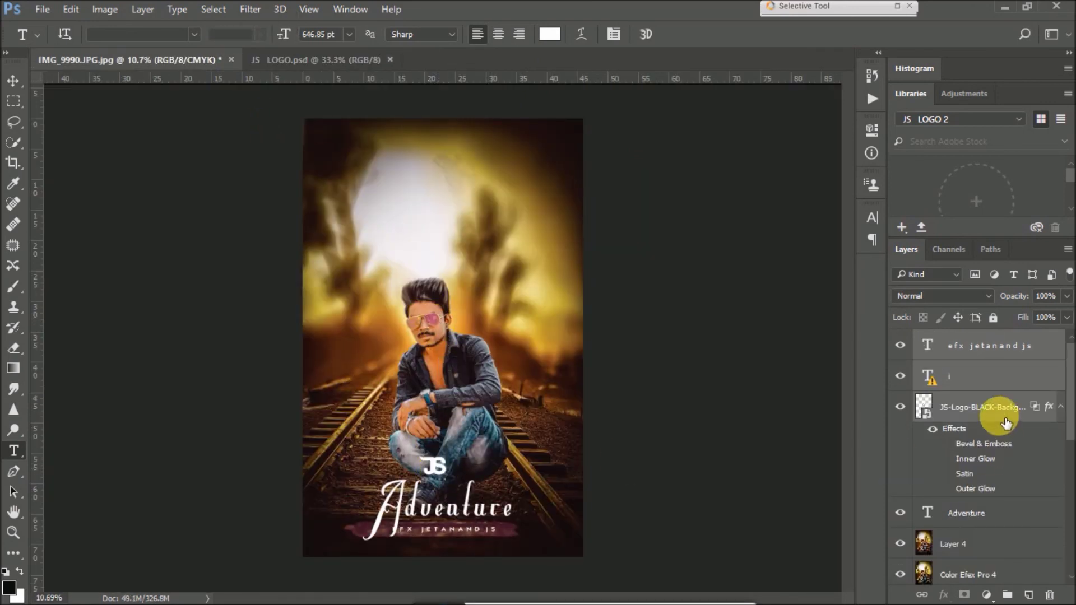
{"action": "left_click", "coordinate": [434, 470], "text": "ctrl"}
Place the JS logo in the top-left corner, shrunk to about two-thirds size.
{"action": "left_click_drag", "start_coordinate": [436, 474], "coordinate": [330, 142]}
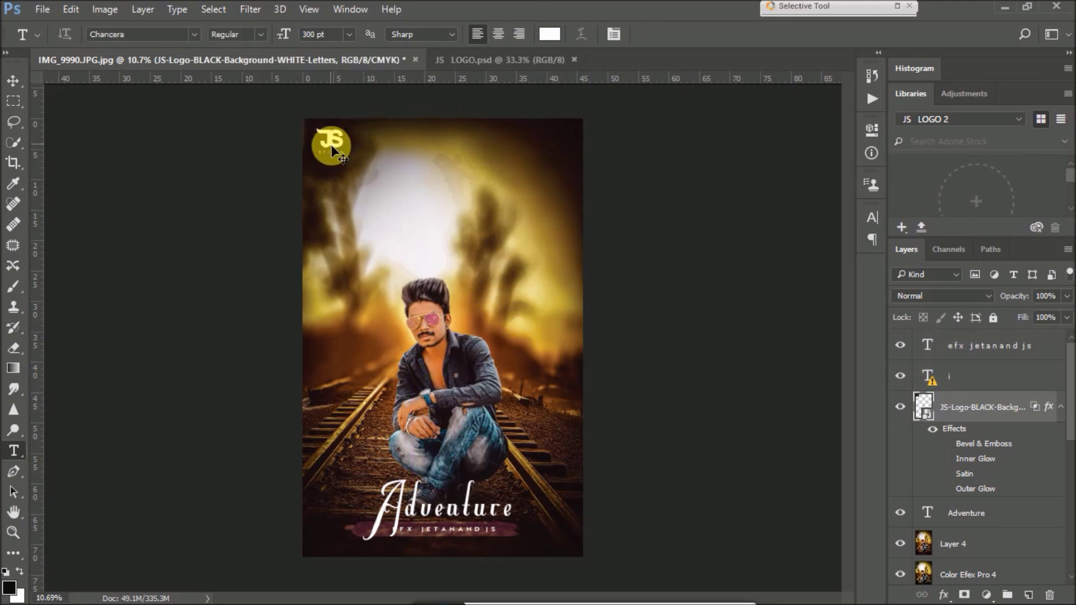
{"action": "key", "text": "ctrl+t"}
{"action": "left_click_drag", "start_coordinate": [344, 155], "coordinate": [348, 162]}
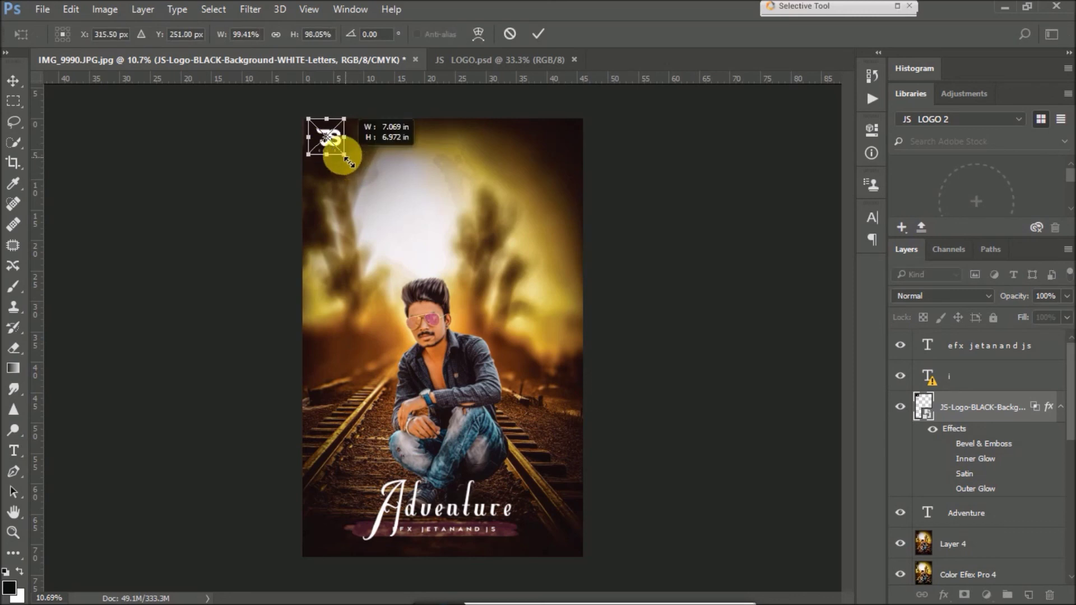
{"action": "left_click_drag", "start_coordinate": [348, 161], "coordinate": [338, 147]}
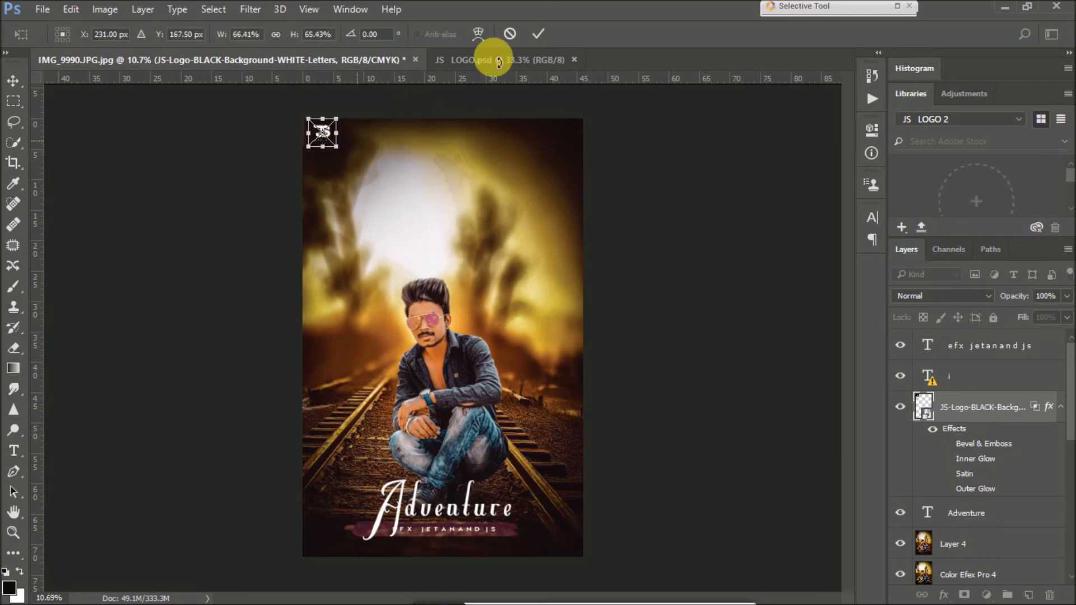
{"action": "key", "text": "Return"}
{"action": "key", "text": "t"}
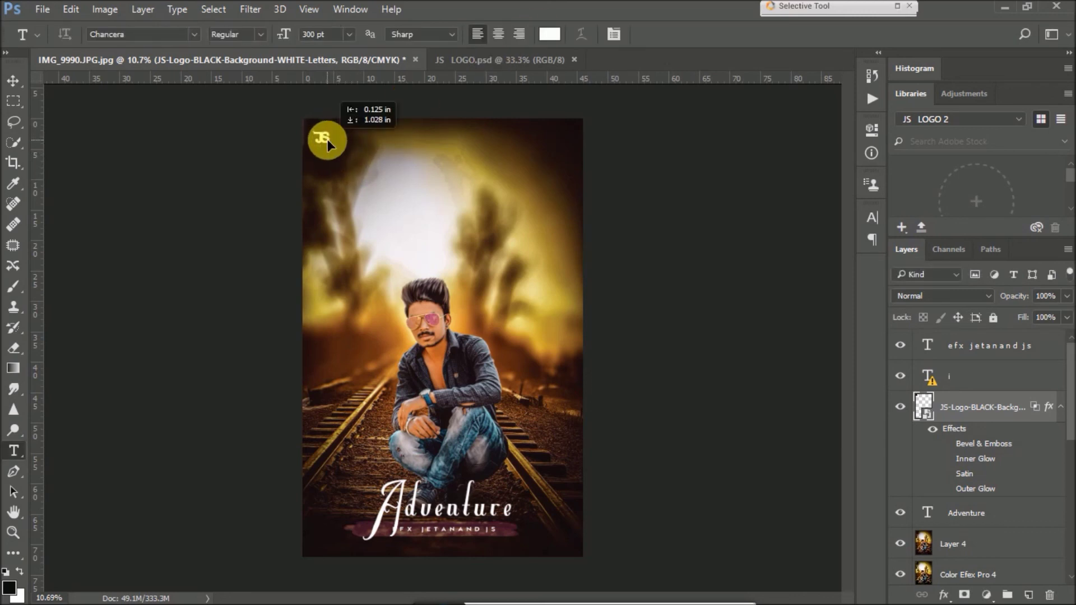
{"action": "left_click_drag", "start_coordinate": [327, 140], "coordinate": [327, 138]}
{"action": "left_click", "coordinate": [692, 316]}
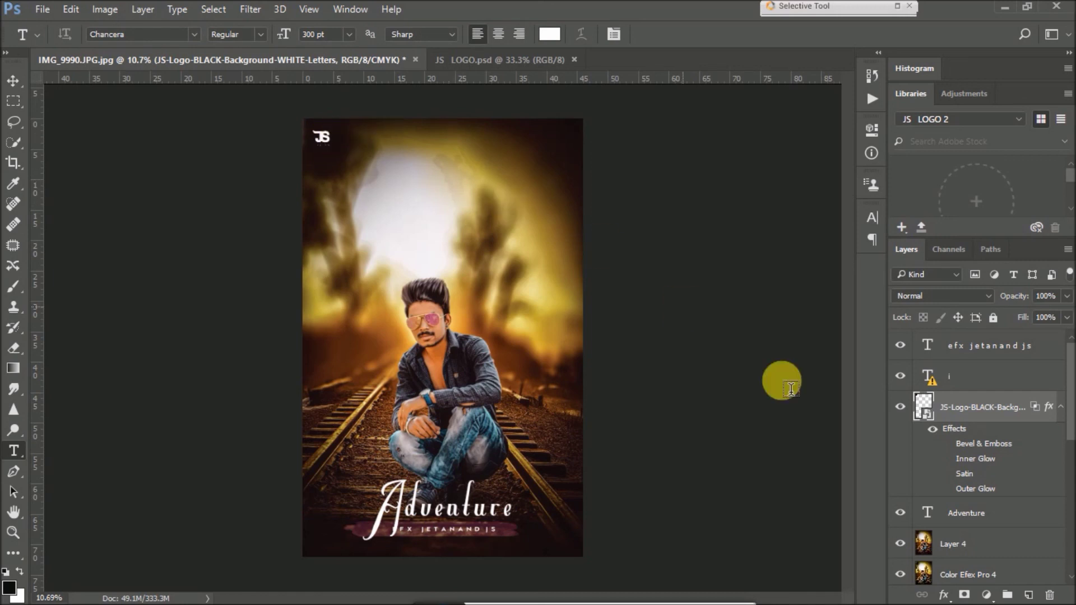
Hide the pink stroke layer 'i', adjust the credit line position, and add a new empty layer.
{"action": "left_click", "coordinate": [900, 376]}
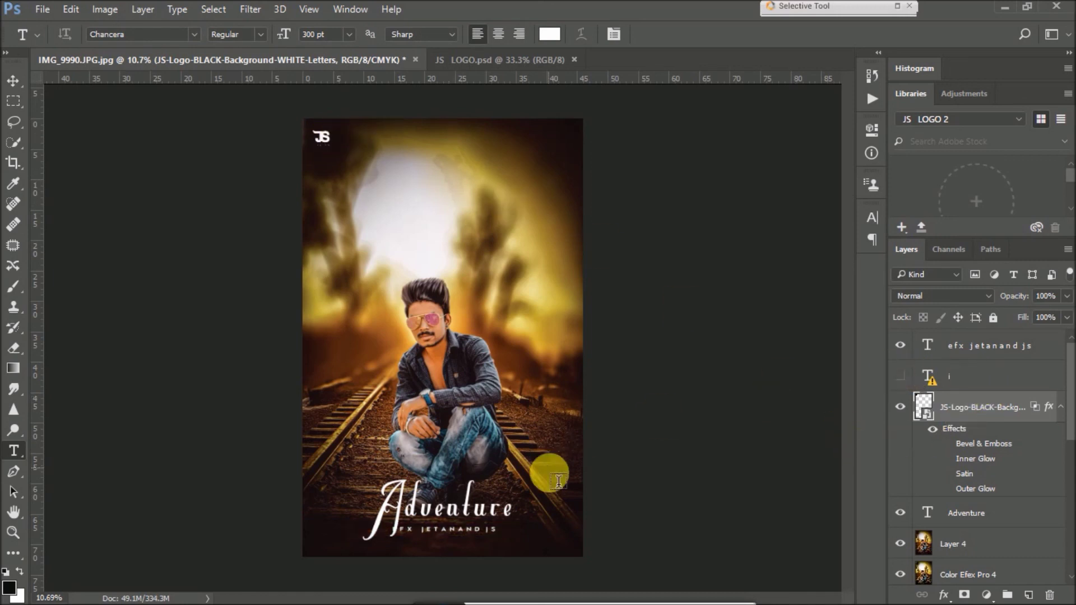
{"action": "left_click_drag", "start_coordinate": [490, 526], "coordinate": [496, 524]}
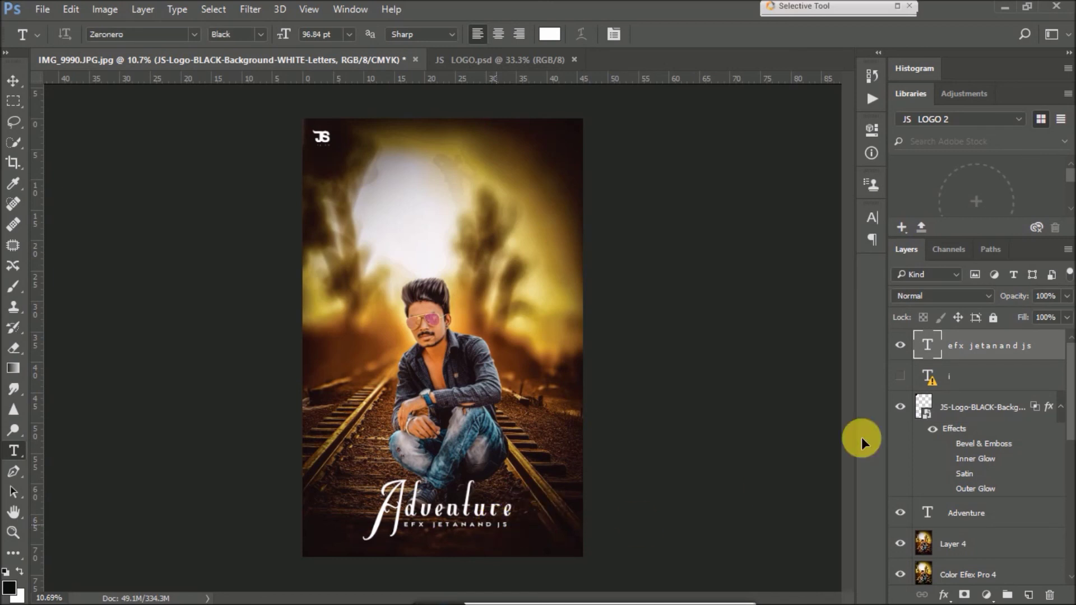
{"action": "left_click", "coordinate": [1036, 597]}
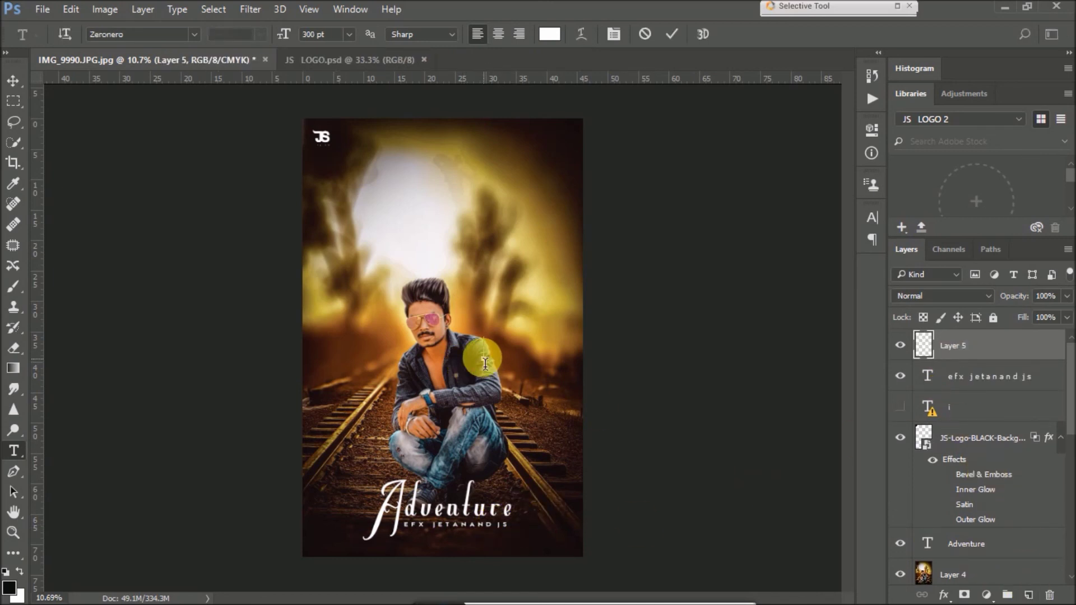